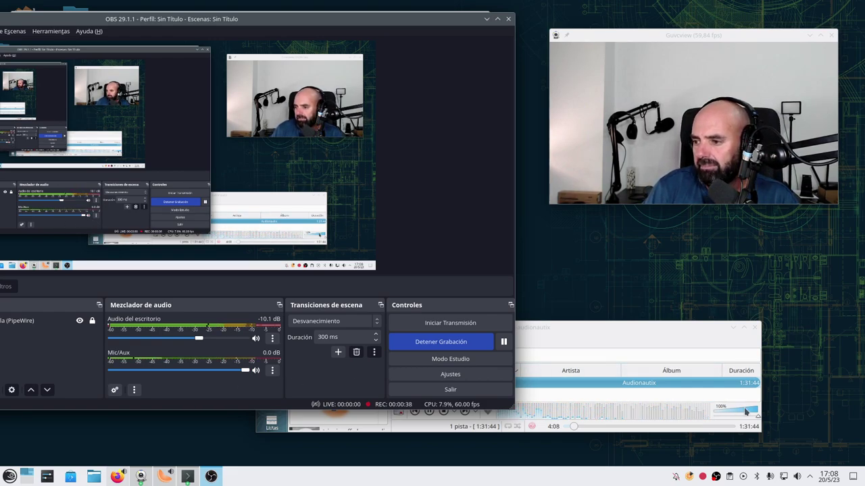
Step: Lower the music player's volume to 16%
scroll(745, 414, down, 10)
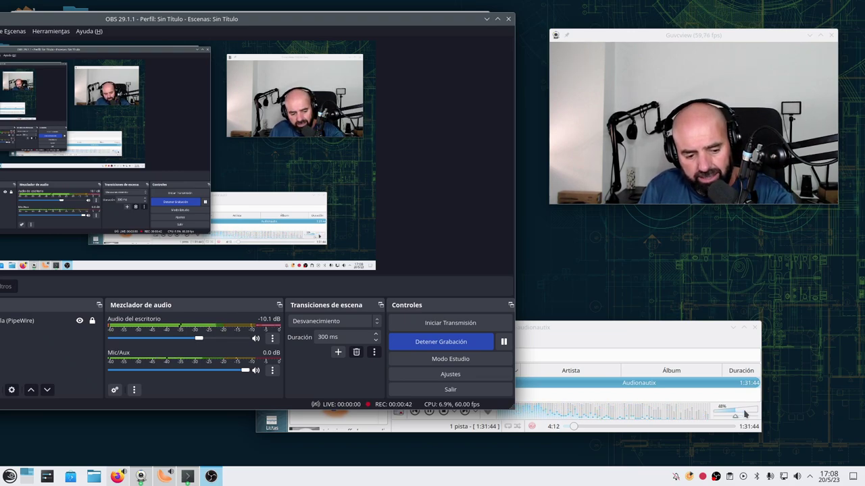
scroll(745, 414, down, 4)
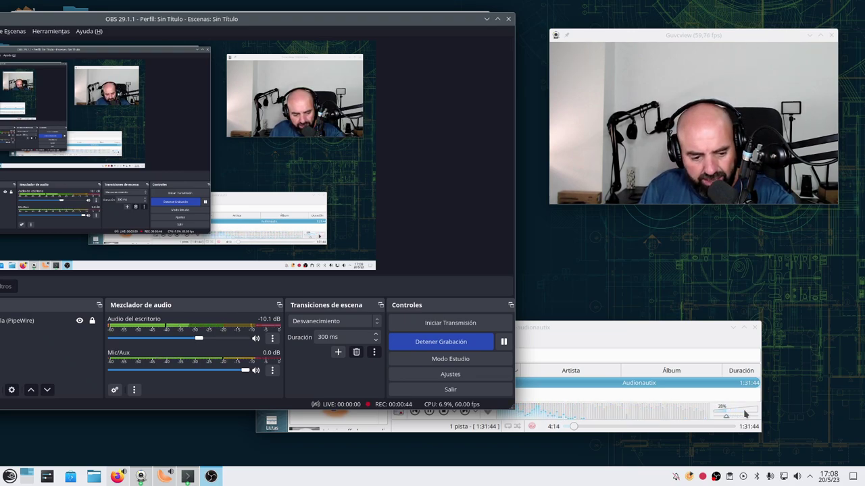
scroll(745, 414, down, 3)
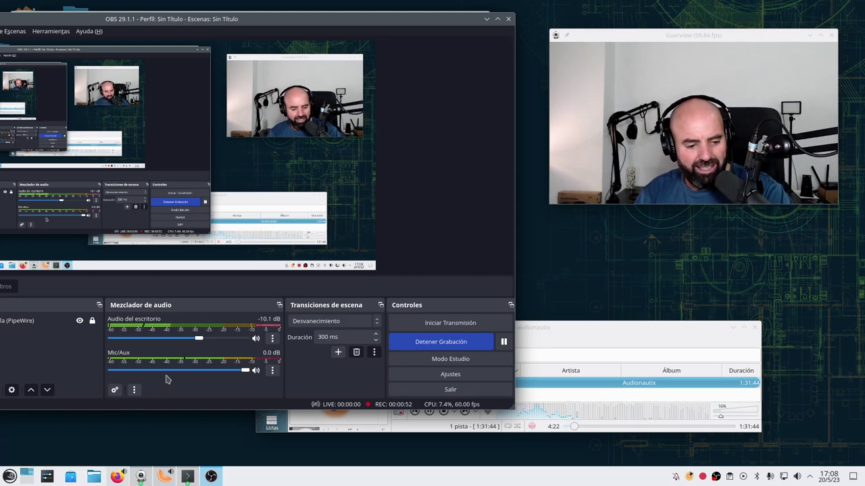
Step: Move the OBS window fully into view, shift it clear of the terminal's system information, and minimize it
drag(330, 22, 511, 22)
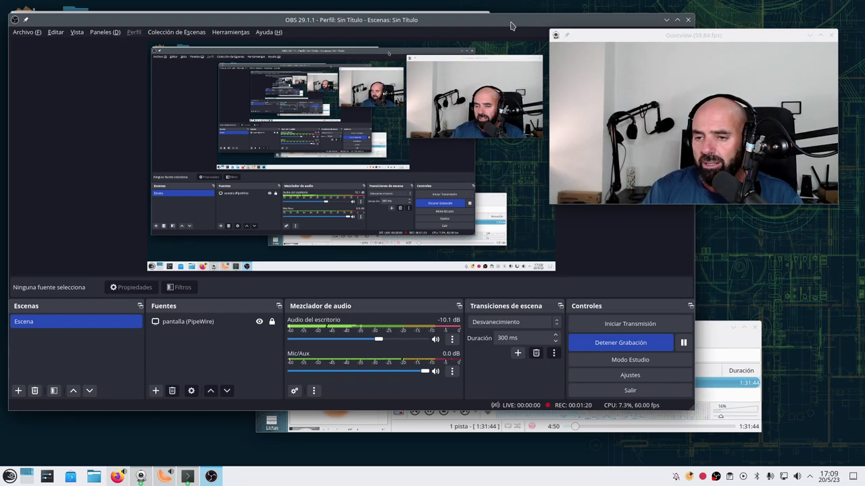
drag(351, 25, 359, 14)
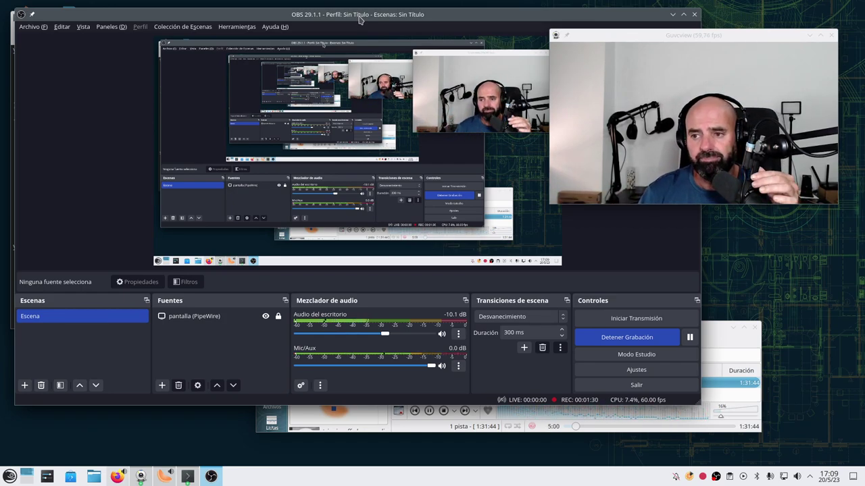
drag(359, 14, 359, 24)
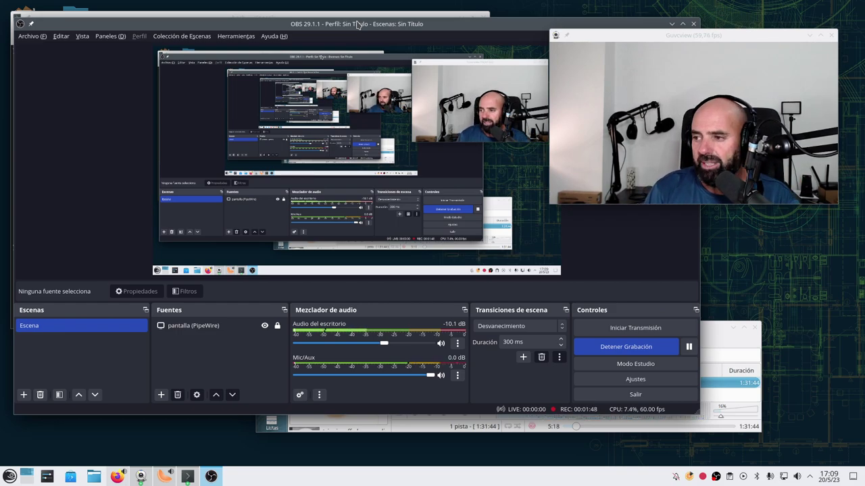
drag(419, 17, 411, 7)
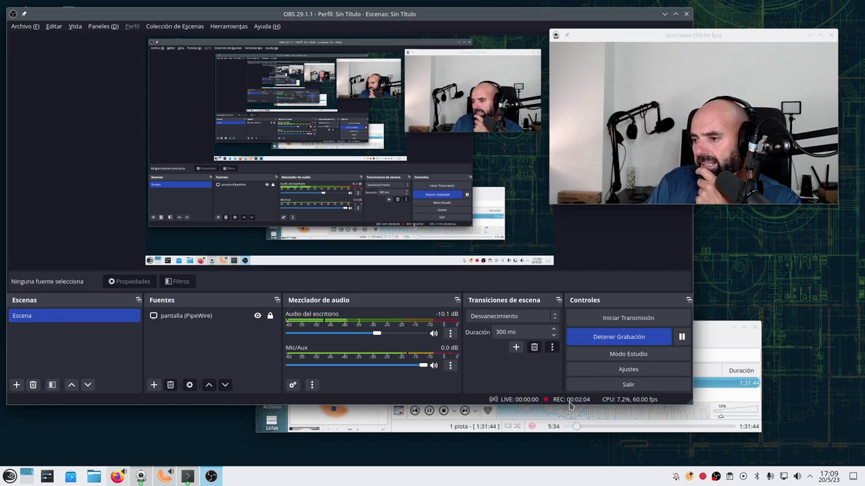
drag(504, 14, 640, 234)
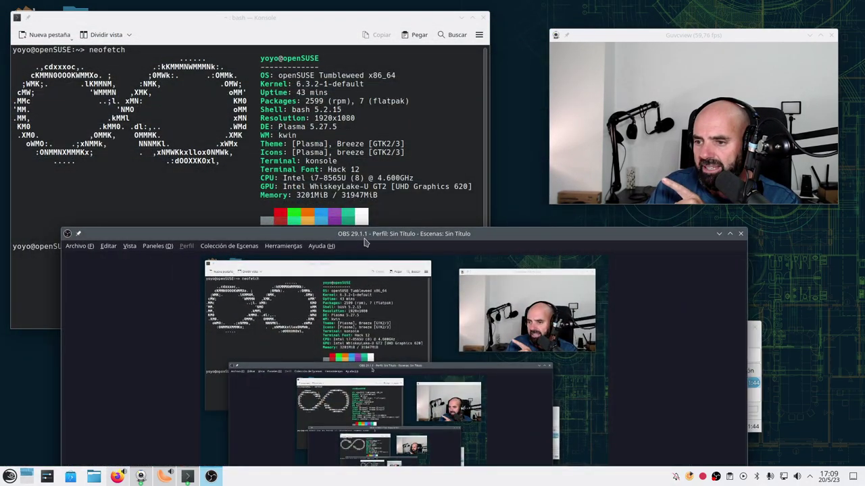
click(719, 234)
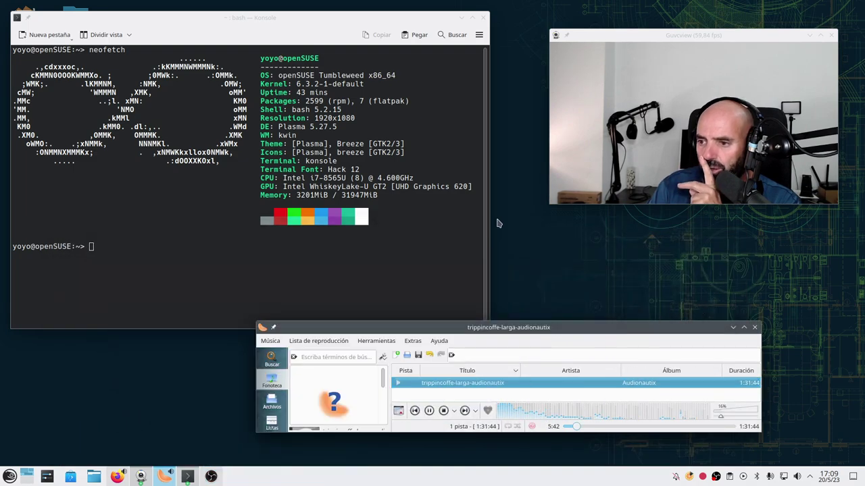
Step: Reposition the music player and Konsole windows, and minimize both to leave only the webcam window on the desktop
drag(564, 334, 528, 306)
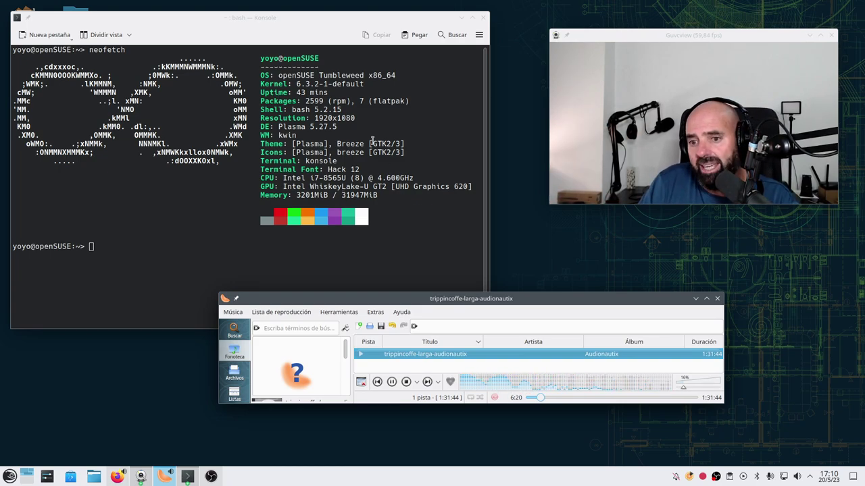
drag(325, 22, 327, 30)
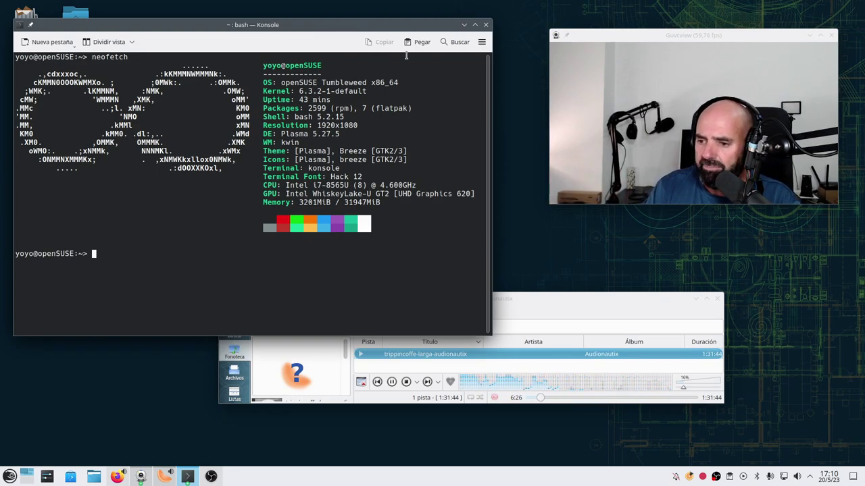
click(464, 25)
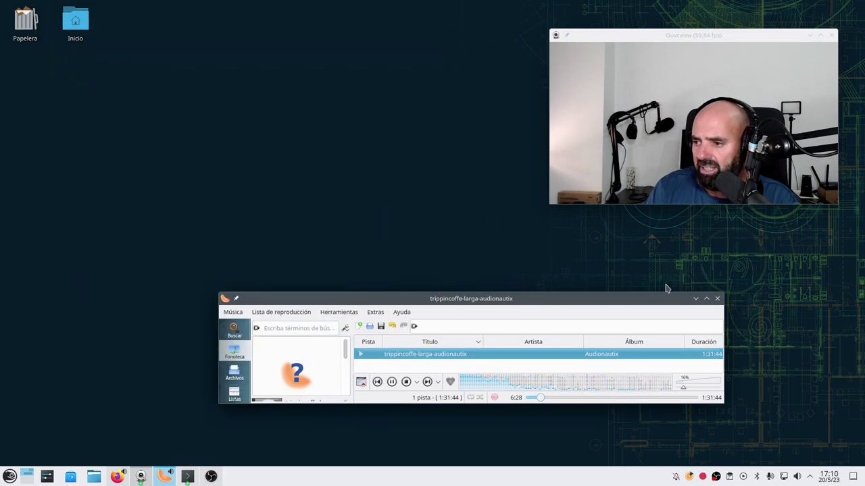
click(695, 298)
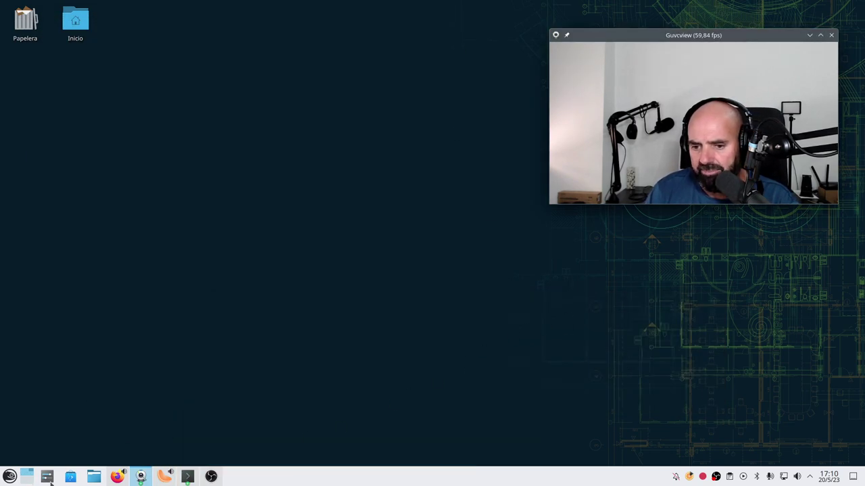
Step: Open Centro de información and restore its maximized window to a smaller size to examine the system's software and hardware details
click(10, 477)
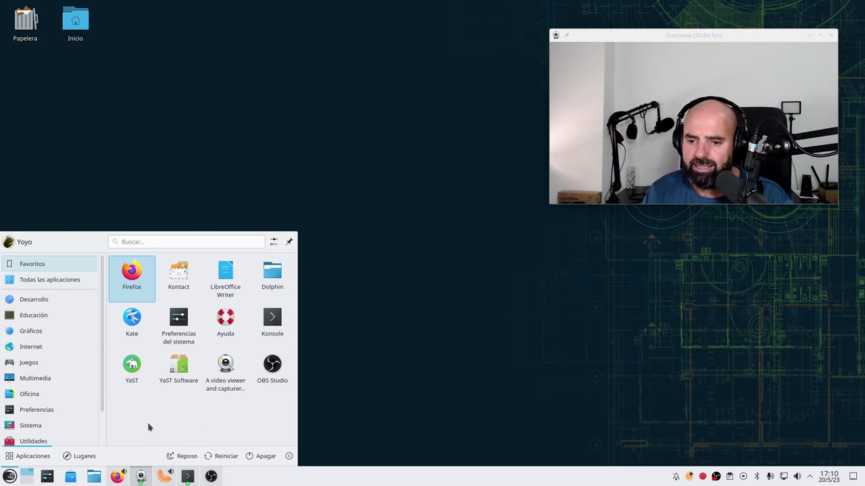
click(80, 456)
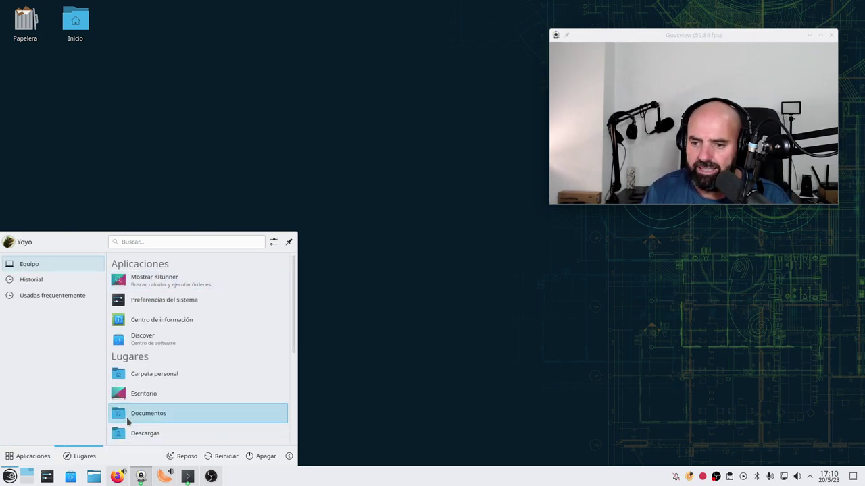
click(170, 324)
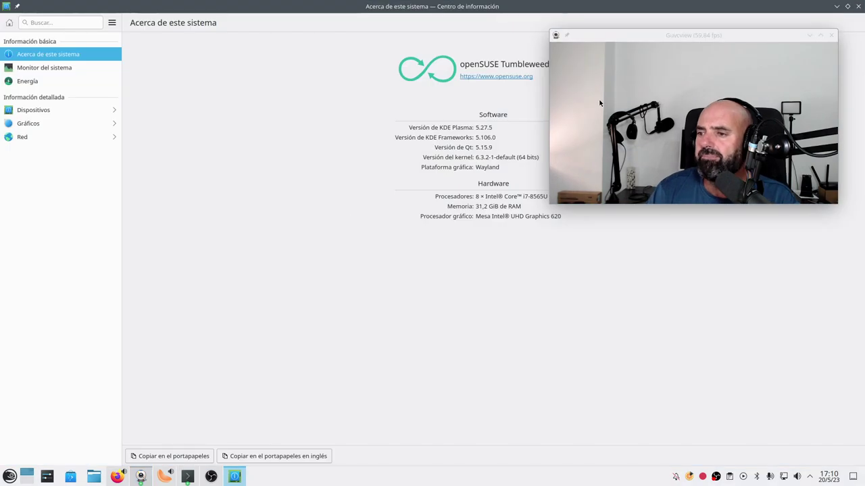
click(847, 6)
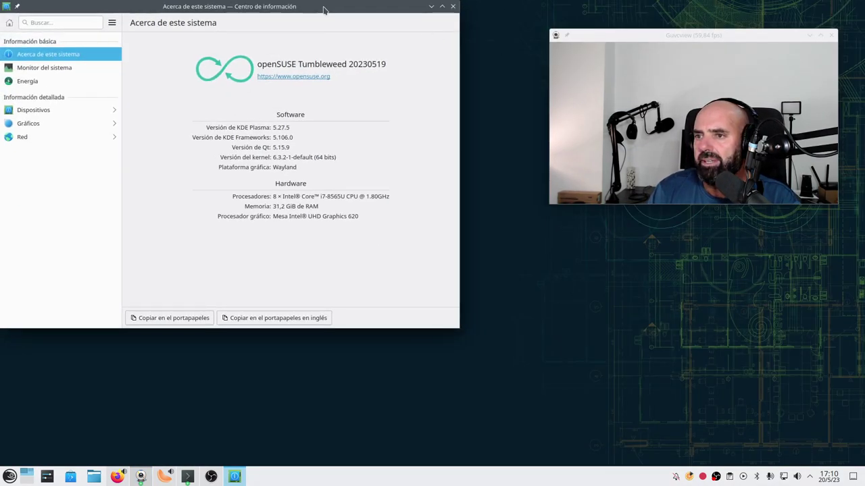
drag(344, 177, 390, 260)
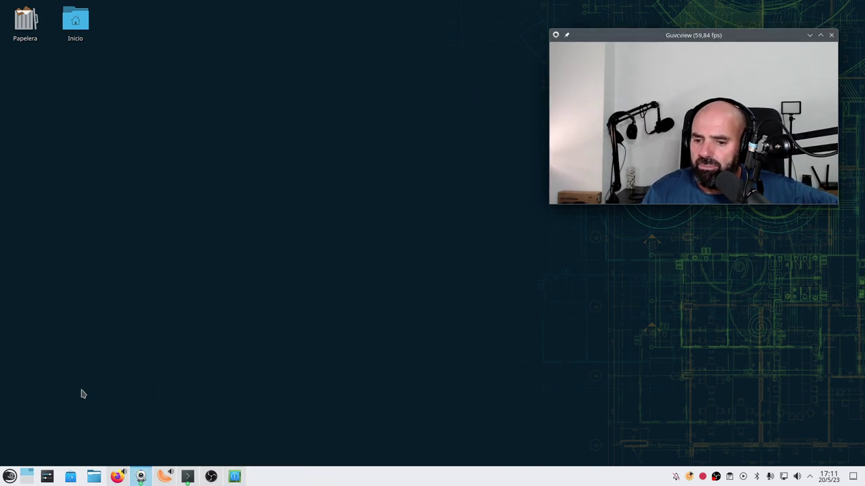
Step: Switch to Firefox and load salmorejogeek.com in the SoundCloud tab
click(117, 477)
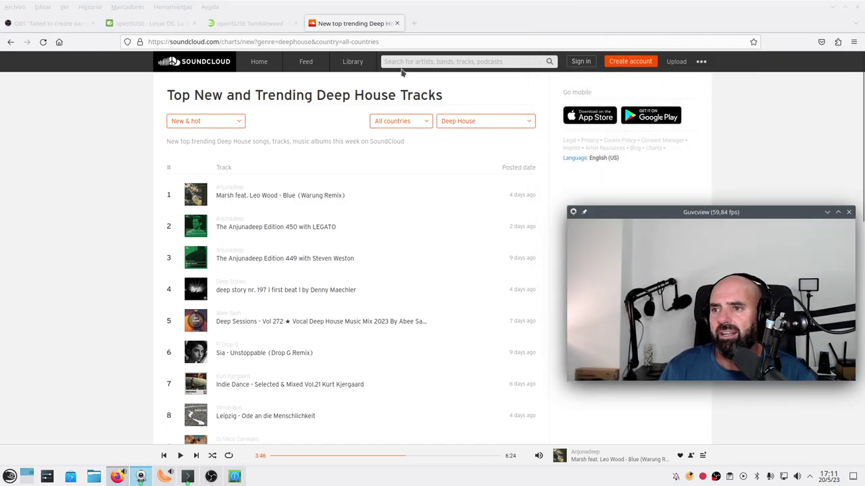
click(410, 37)
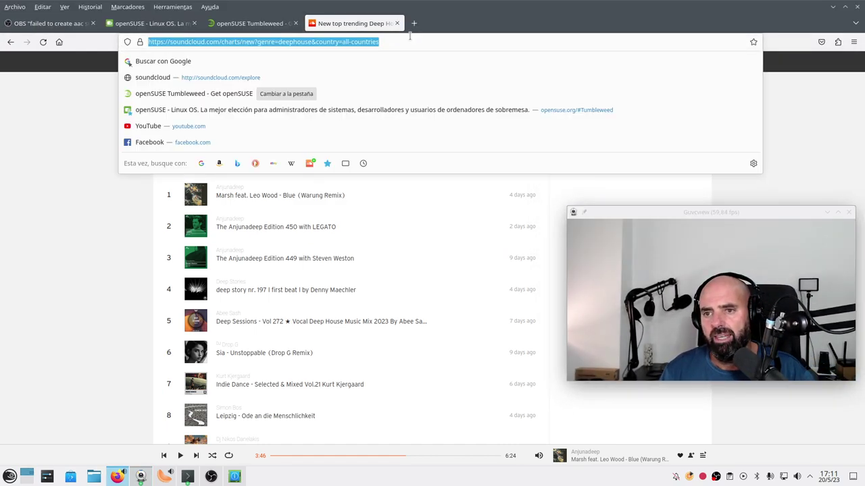
text(salmo)
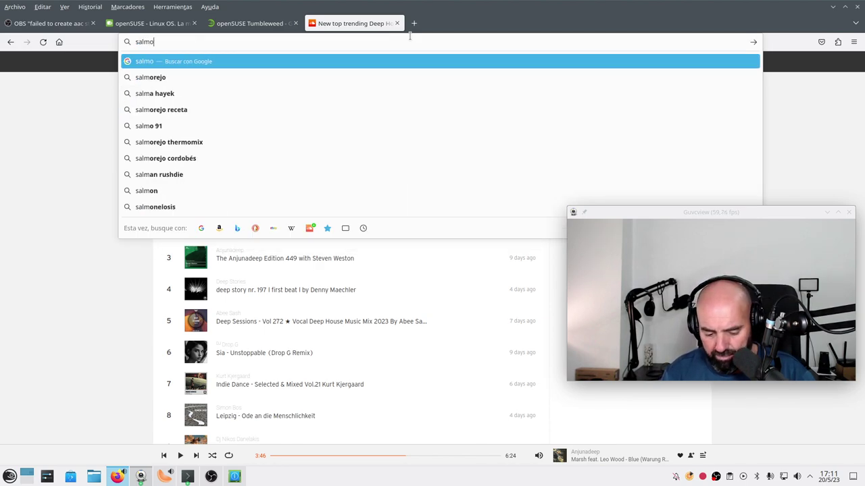
text(rejogeek.)
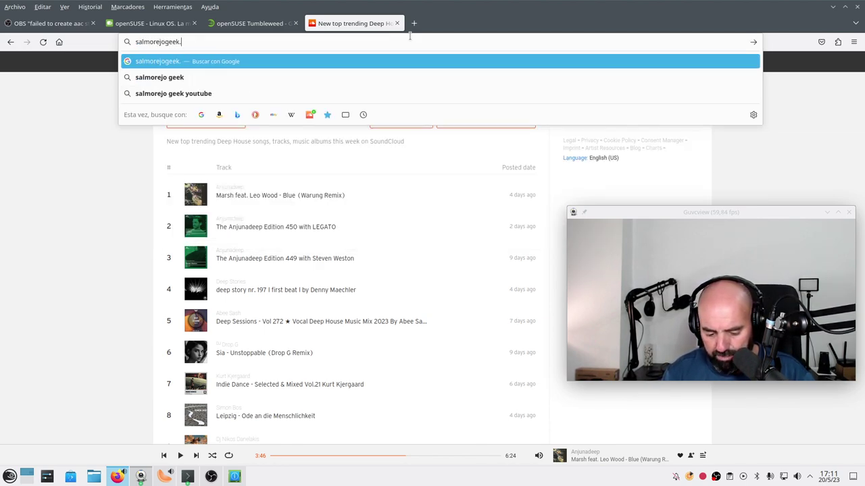
text(com)
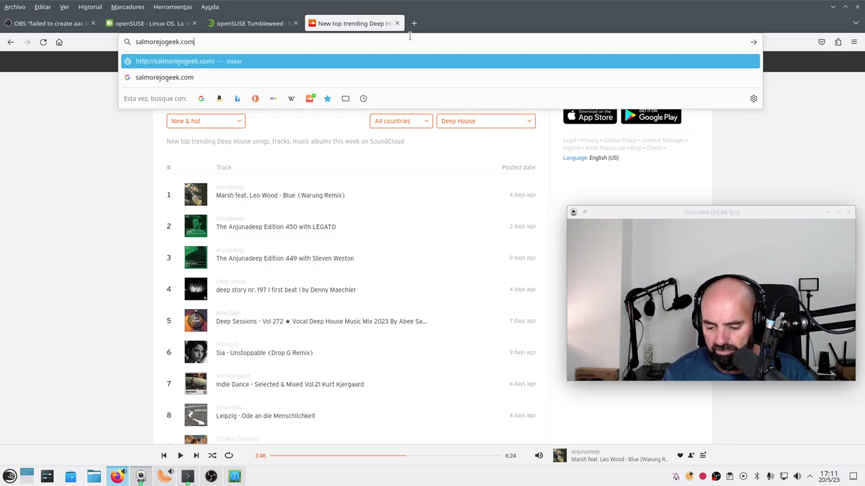
key(Return)
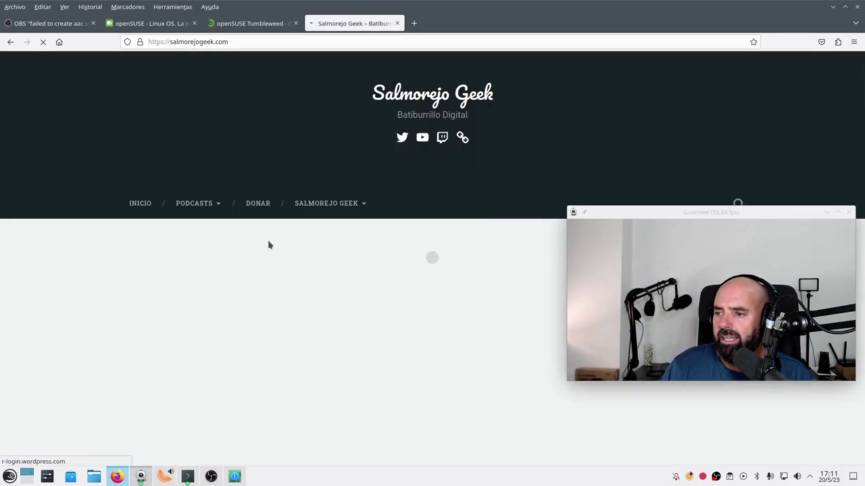
Step: Move the webcam window clear of the blog's search control and search the blog for "opensuse tumbleweed"
click(750, 215)
drag(750, 215, 739, 264)
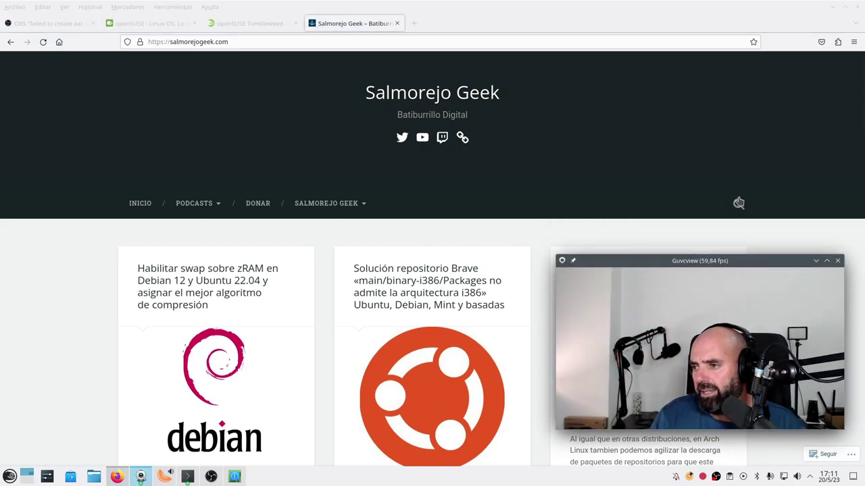
click(738, 203)
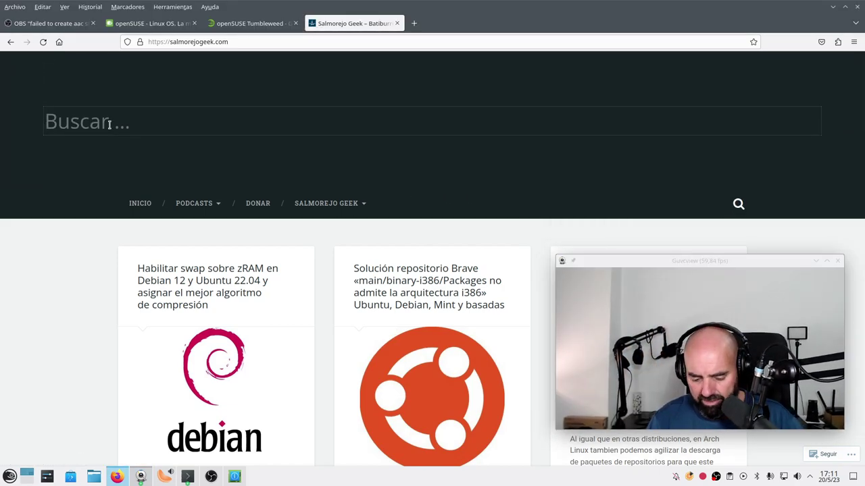
text(opensus)
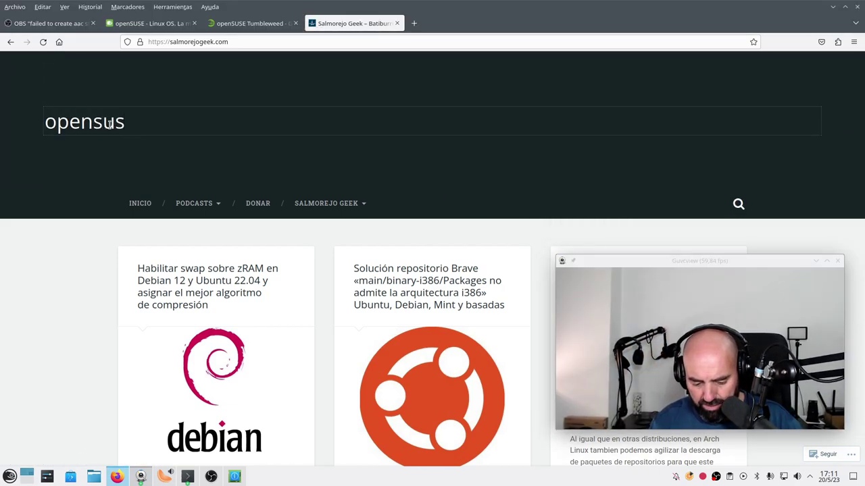
text(e tumbkle)
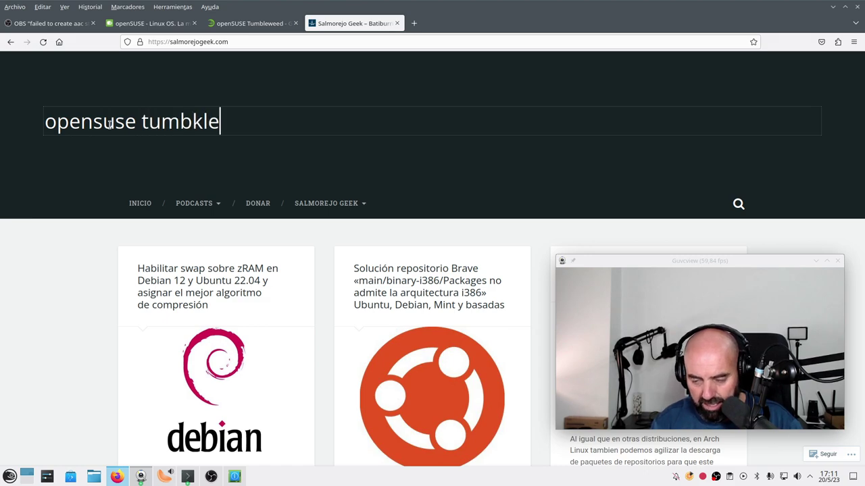
key(BackSpace)
key(BackSpace)
key(BackSpace)
text(lew)
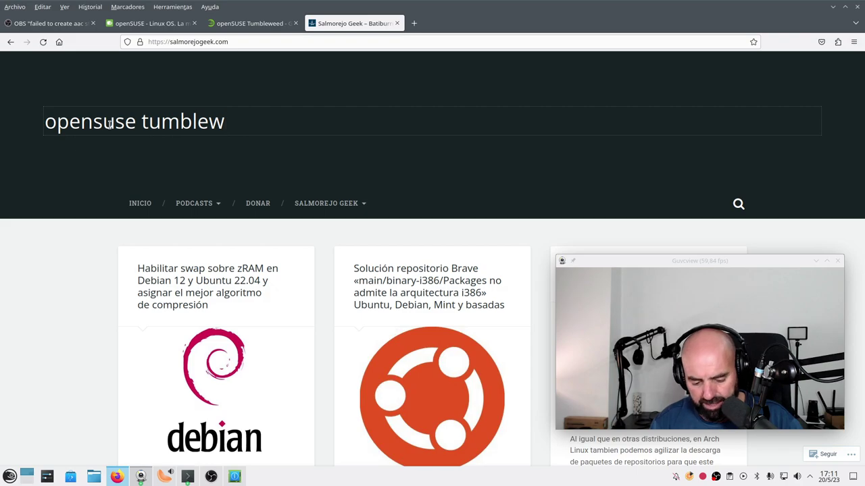
text(eed)
key(Return)
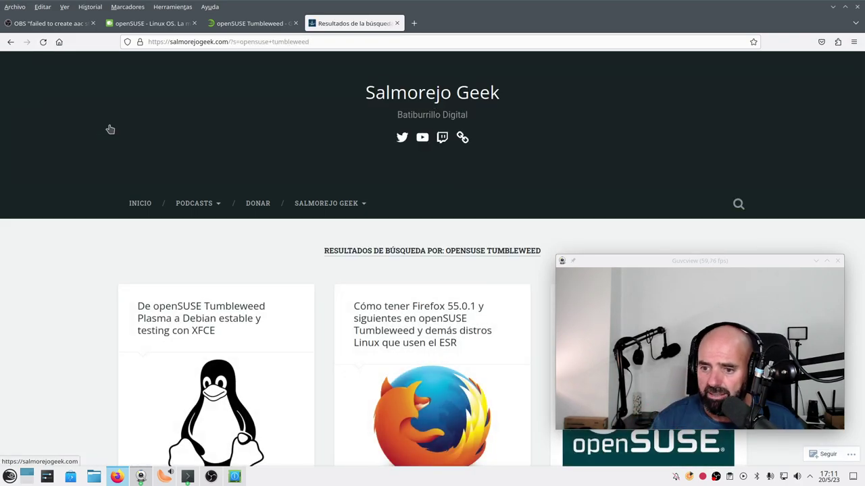
Step: Look through the titles, summaries and dates of the blog's openSUSE Tumbleweed articles
scroll(86, 162, down, 4)
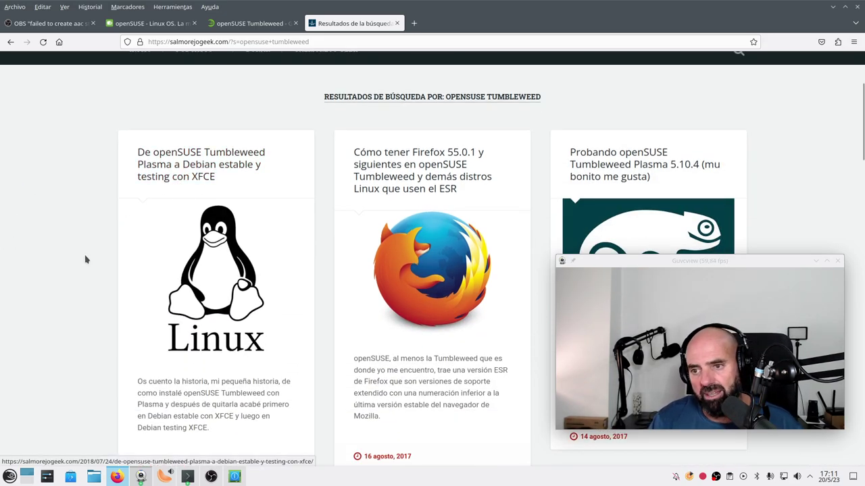
scroll(151, 240, down, 4)
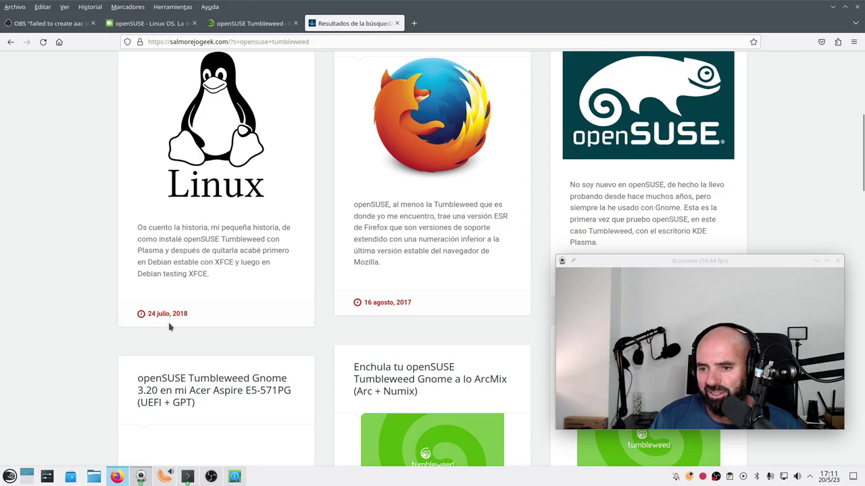
scroll(173, 322, up, 9)
scroll(304, 240, down, 4)
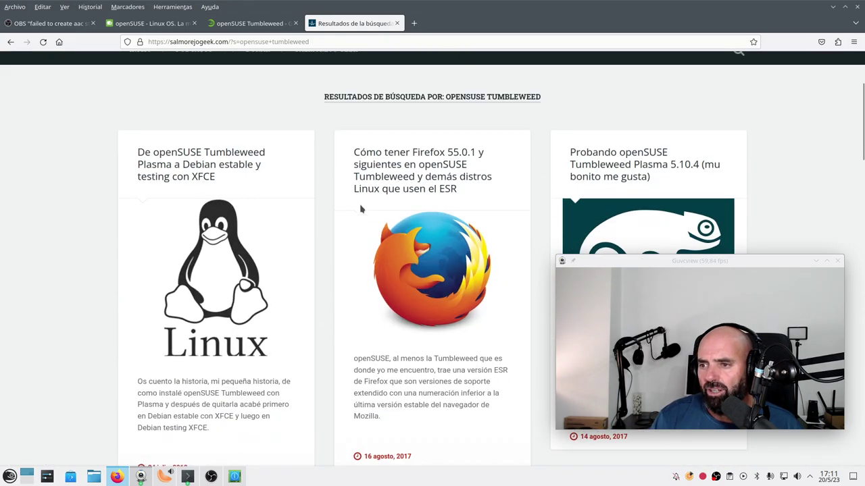
scroll(403, 307, down, 4)
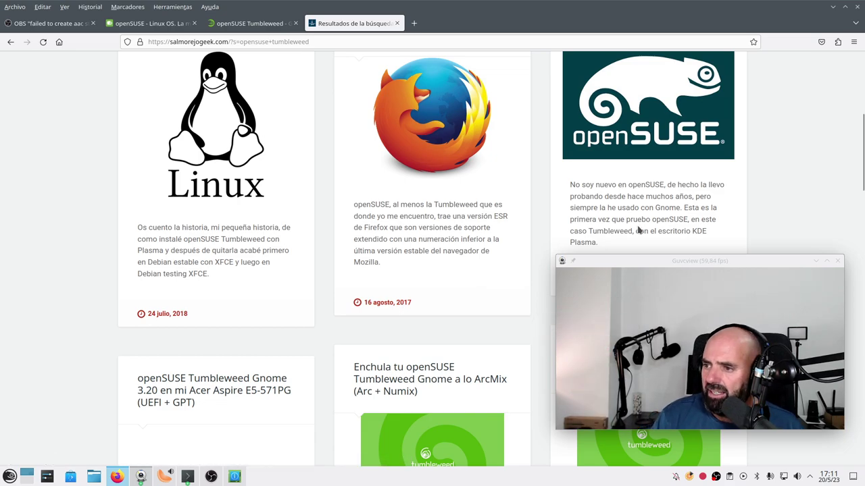
scroll(638, 230, up, 4)
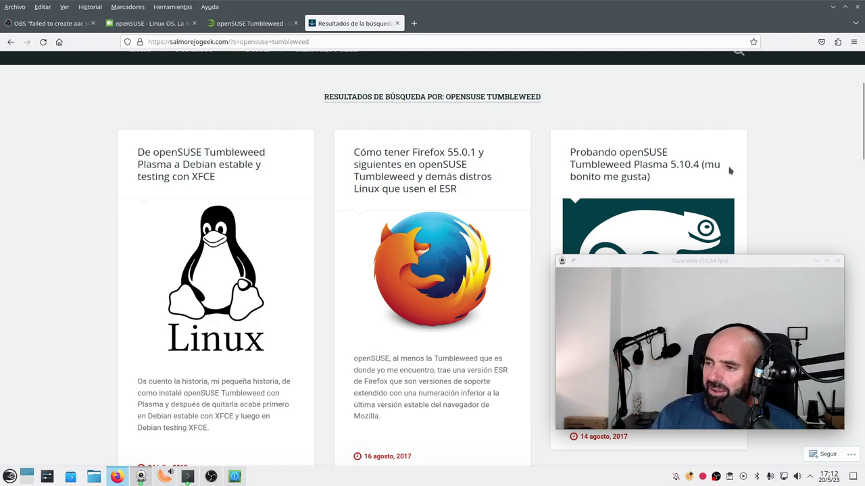
Step: Open the blog article "Probando openSUSE Tumbleweed Plasma 5.10.4 (mu bonito me gusta)" and skim its text and embedded video
scroll(672, 181, down, 5)
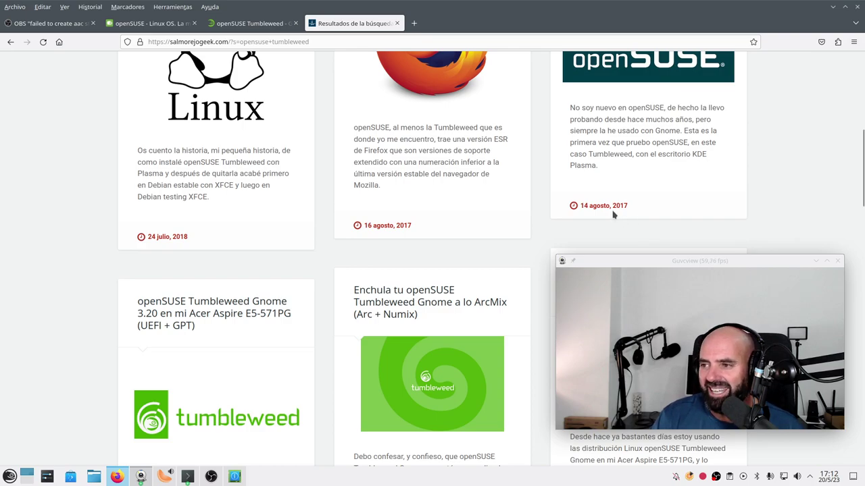
scroll(613, 215, up, 7)
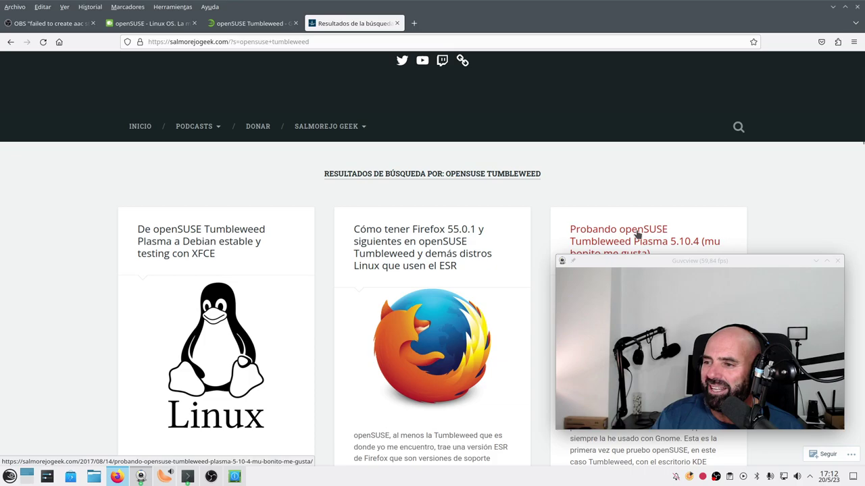
click(637, 234)
scroll(162, 216, down, 5)
scroll(89, 215, down, 6)
scroll(90, 215, up, 2)
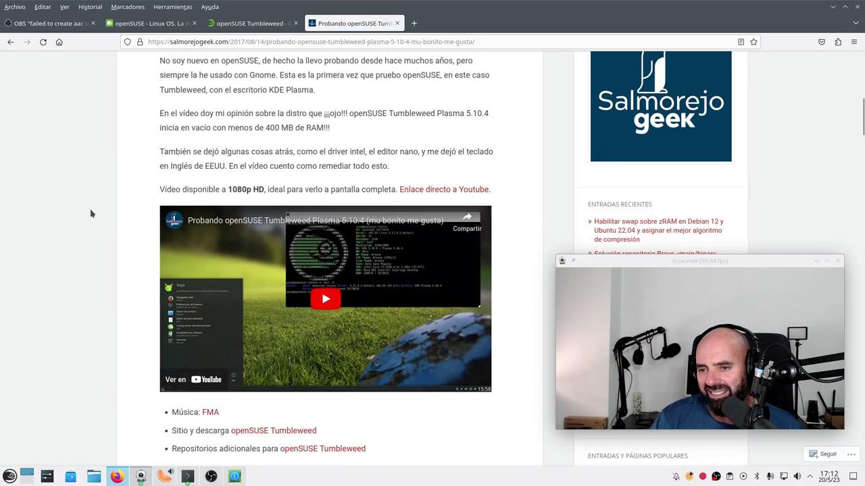
scroll(90, 214, down, 3)
scroll(90, 212, up, 5)
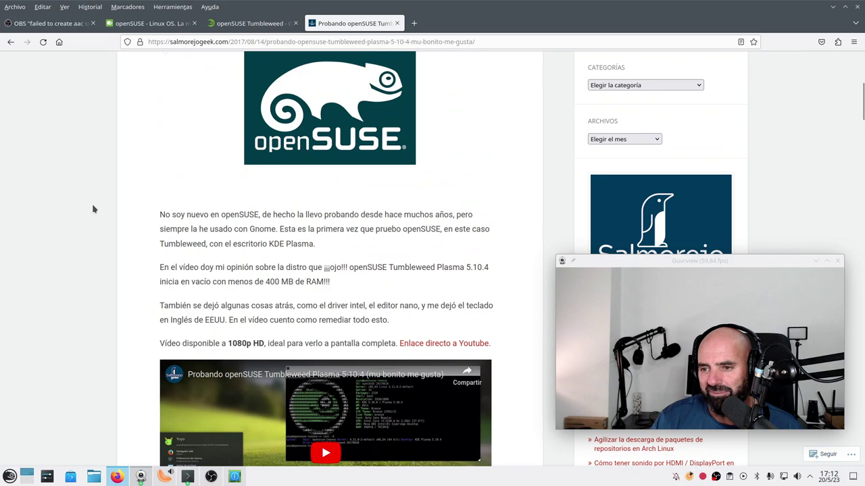
Step: Return to the blog's search results and review the 2016 openSUSE Tumbleweed Gnome articles and their dates
click(10, 41)
scroll(135, 199, down, 7)
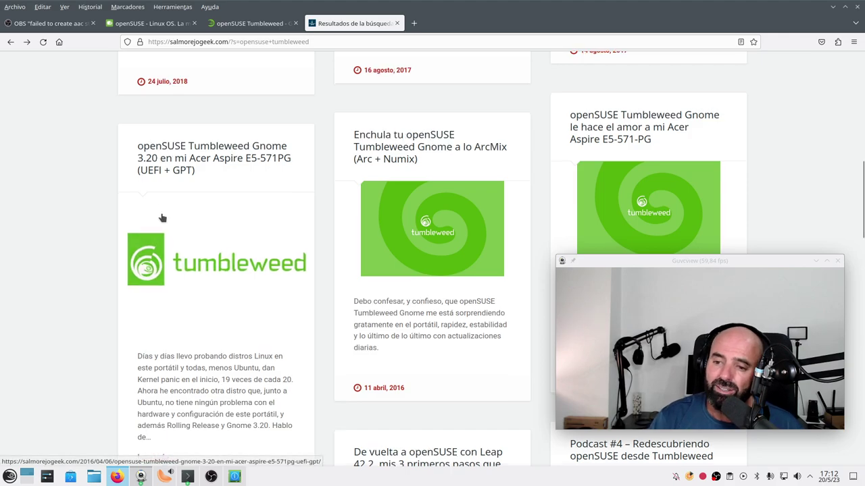
scroll(162, 218, down, 3)
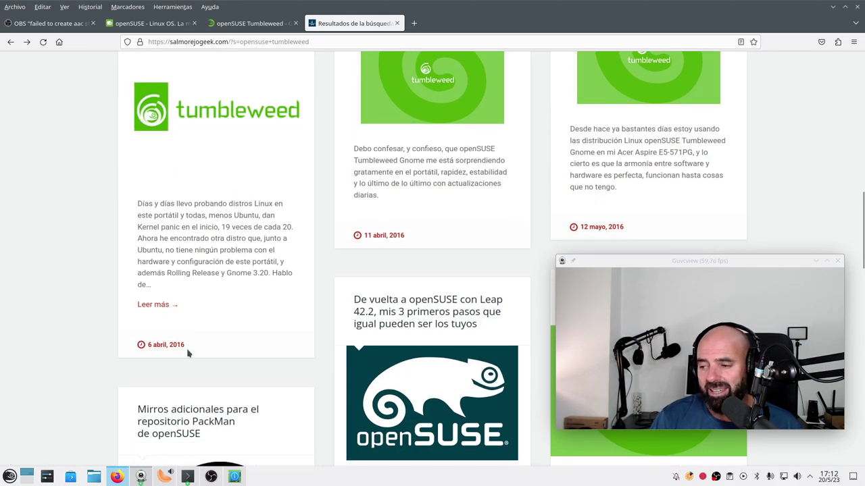
scroll(187, 353, up, 3)
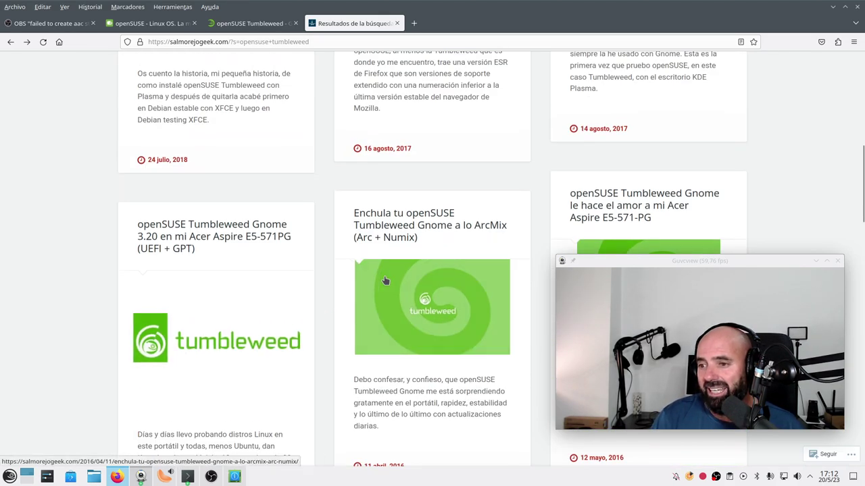
scroll(406, 250, down, 1)
scroll(492, 163, down, 3)
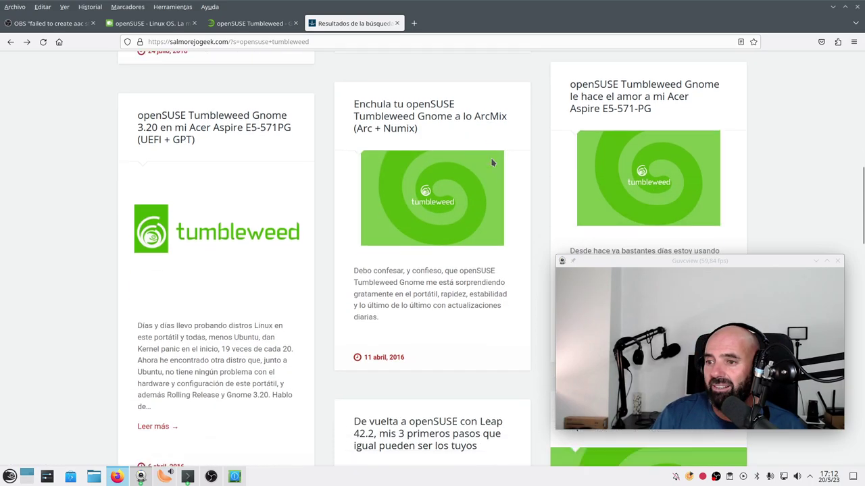
scroll(585, 198, up, 4)
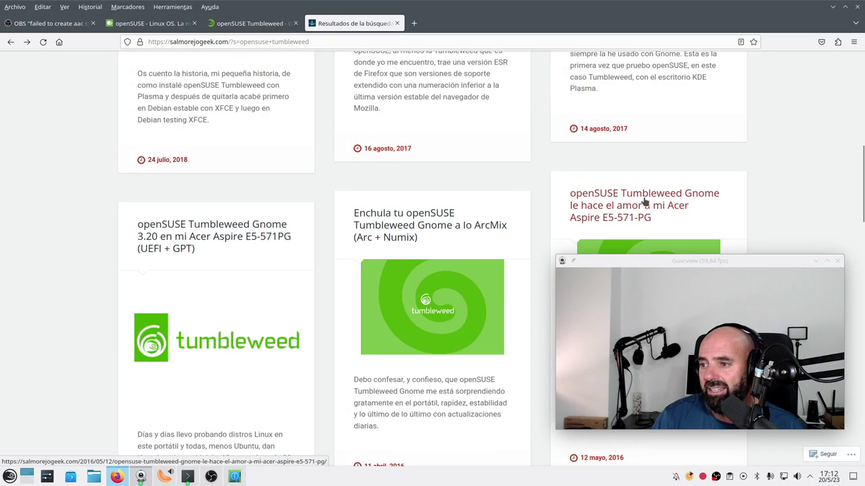
scroll(682, 201, down, 5)
scroll(466, 211, up, 12)
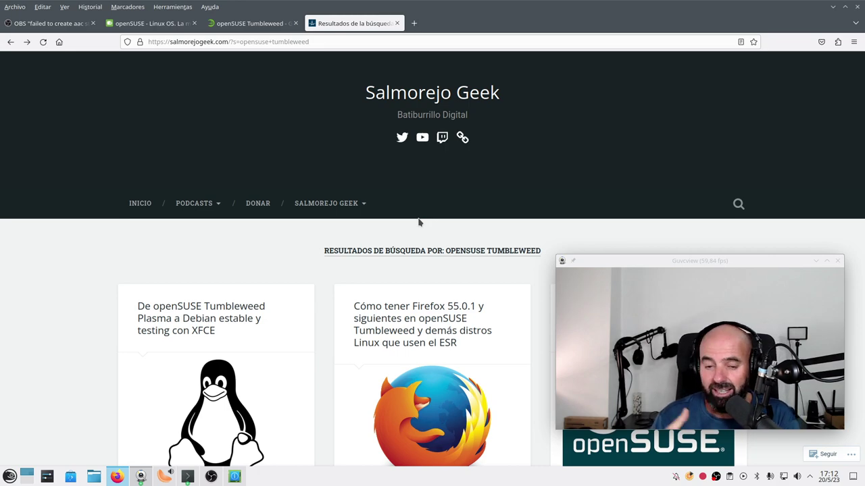
Step: Switch to the opensuse.org page and look over its Tumbleweed section and the content below it
click(144, 24)
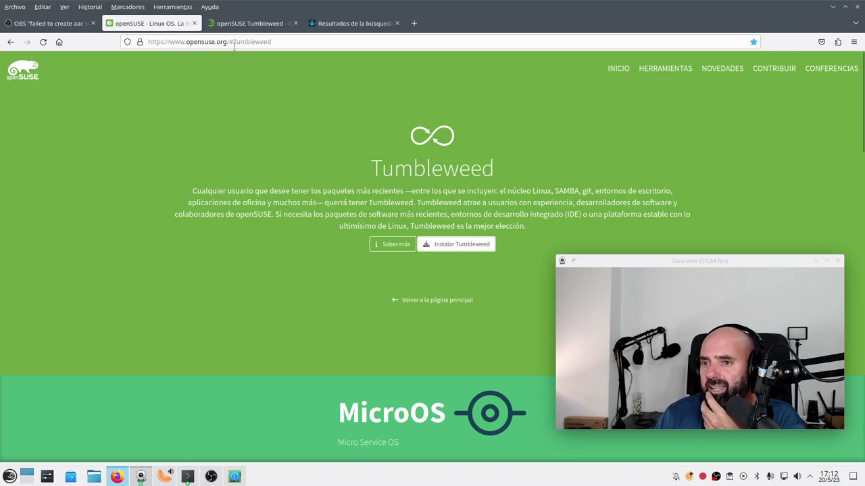
scroll(367, 203, down, 10)
scroll(366, 204, up, 10)
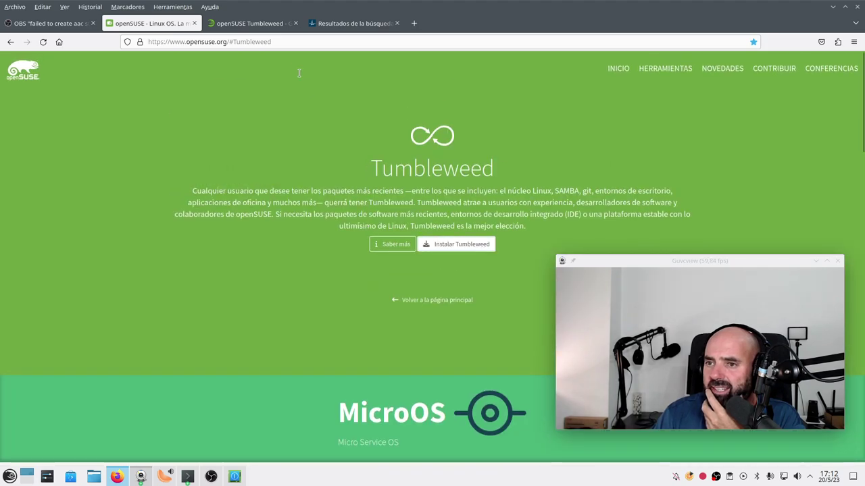
Step: Switch to the get.opensuse.org Tumbleweed page and read through its overview of the distribution's features
click(250, 23)
scroll(186, 210, down, 3)
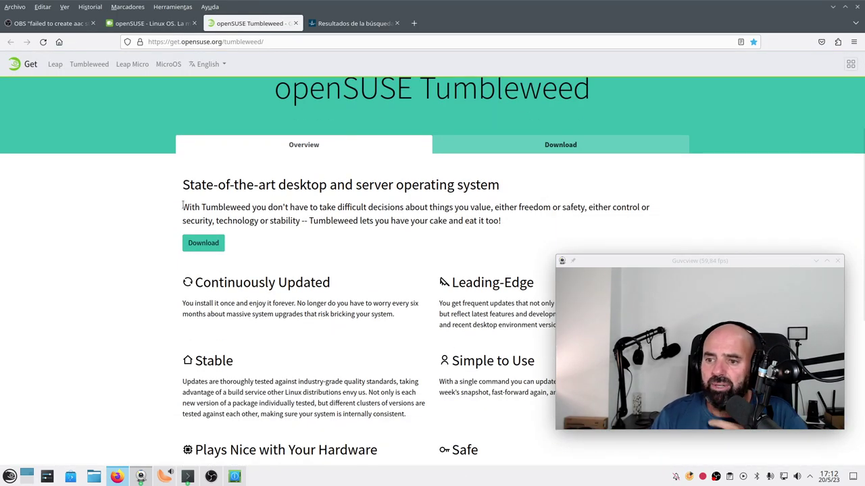
scroll(299, 177, down, 3)
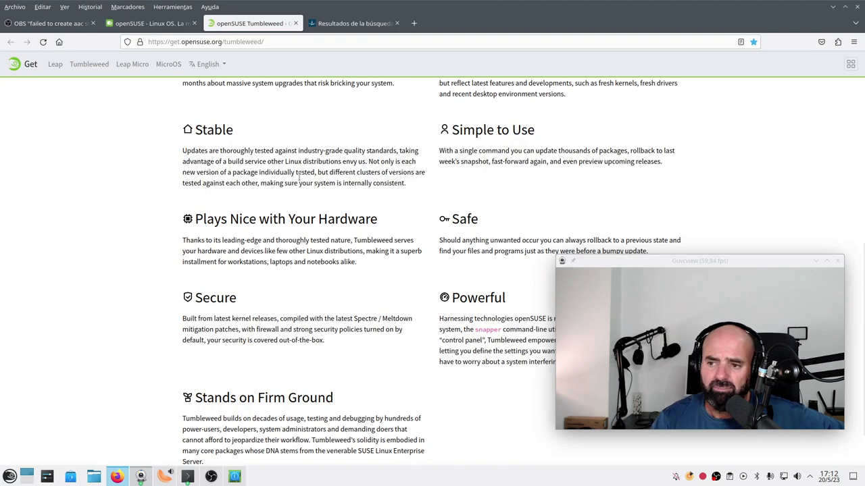
scroll(332, 170, up, 5)
scroll(421, 198, down, 2)
Step: Show the Tumbleweed download options and open the mirror list for the x86_64 offline image
click(492, 145)
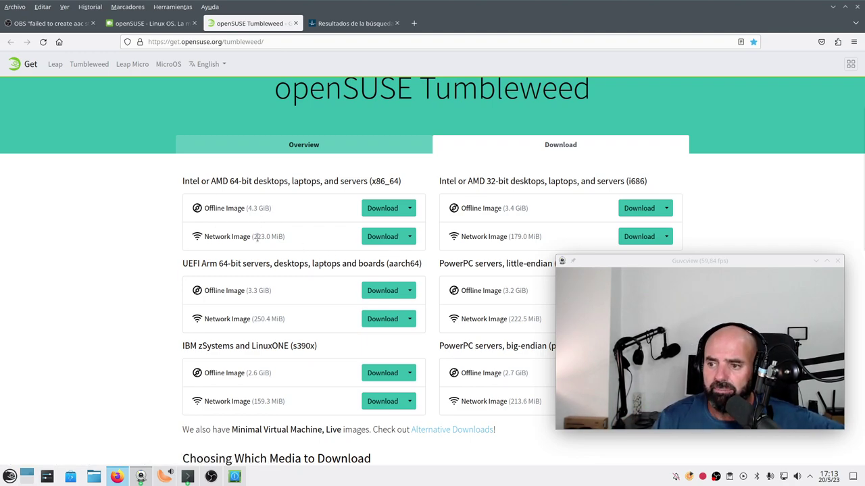
click(408, 211)
click(373, 243)
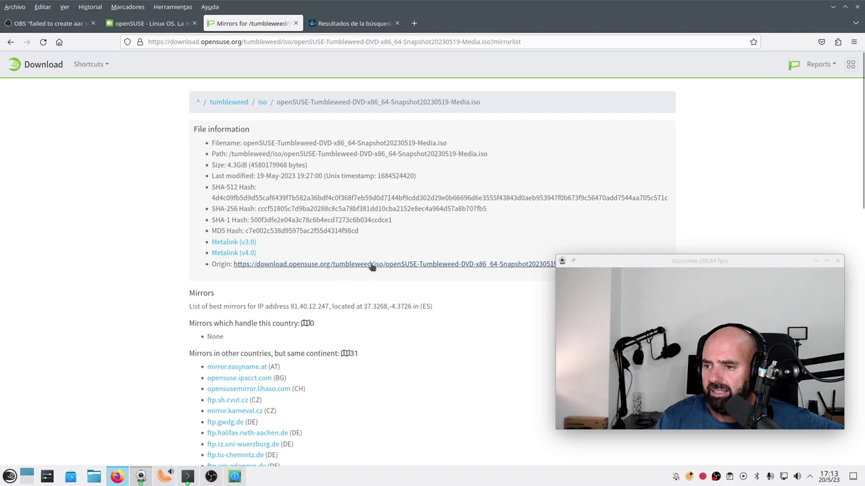
Step: Move the webcam window clear of the ISO's origin link and look through the file information and mirrors by country
drag(672, 260, 673, 316)
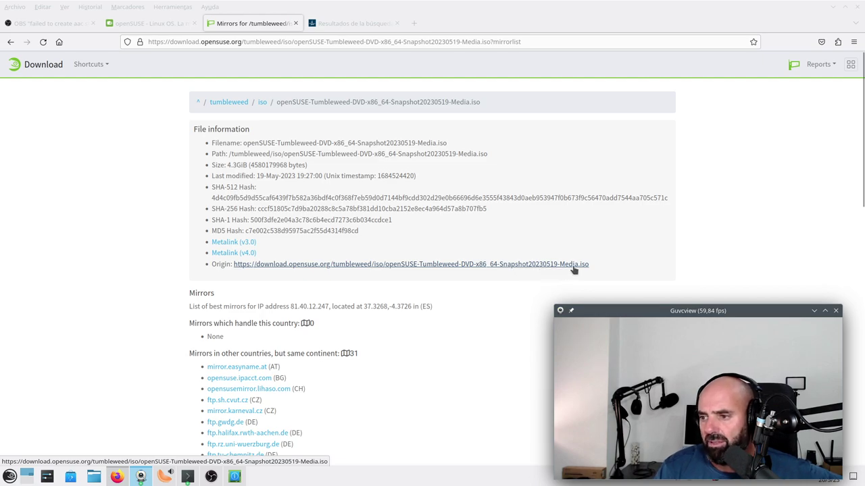
scroll(464, 296, down, 5)
scroll(464, 296, up, 5)
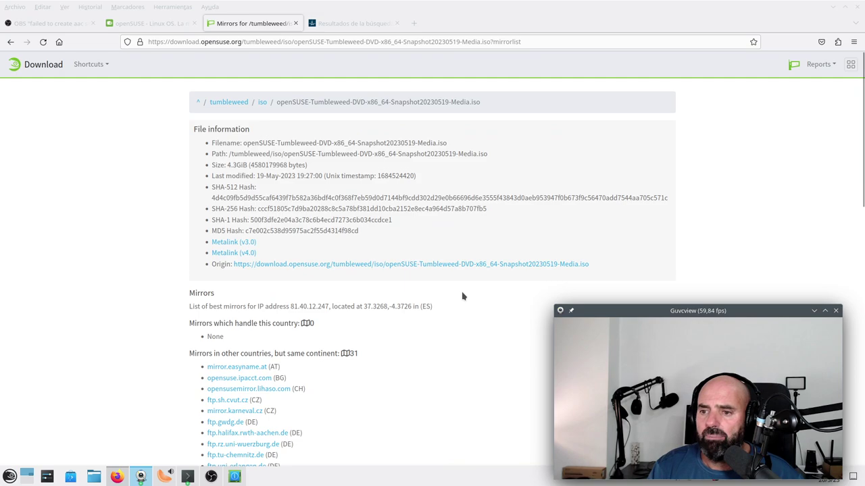
scroll(340, 218, down, 10)
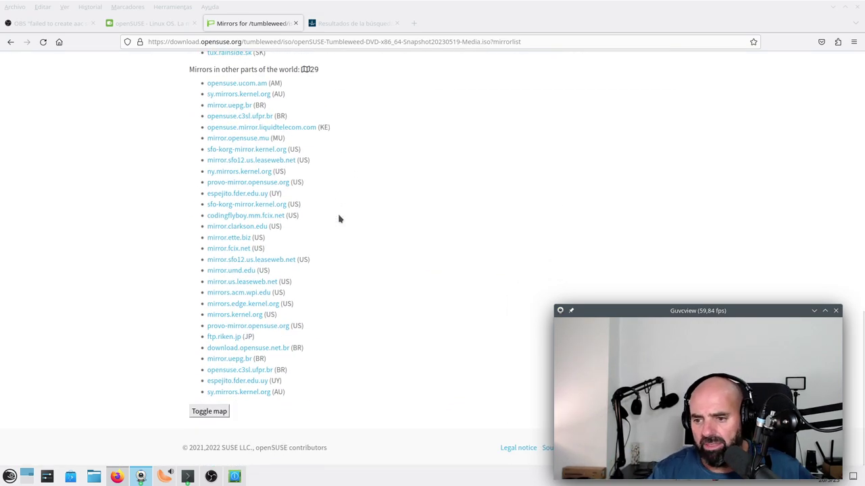
scroll(340, 218, up, 3)
scroll(376, 219, up, 4)
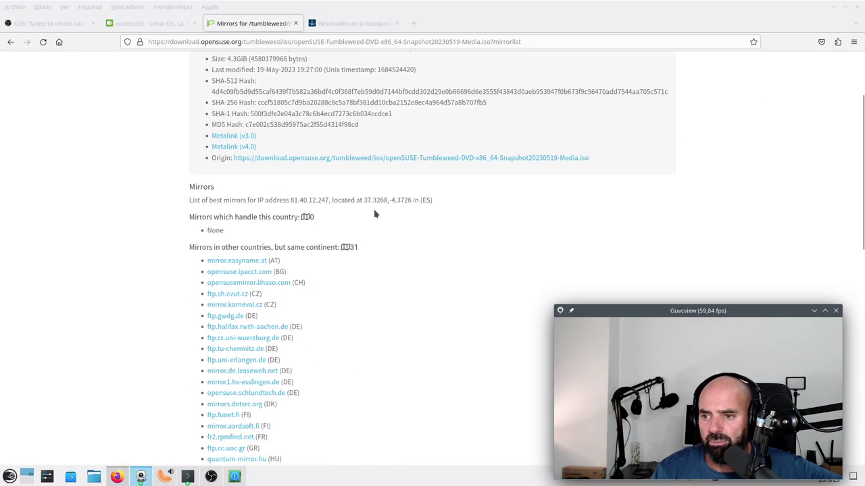
scroll(360, 170, up, 2)
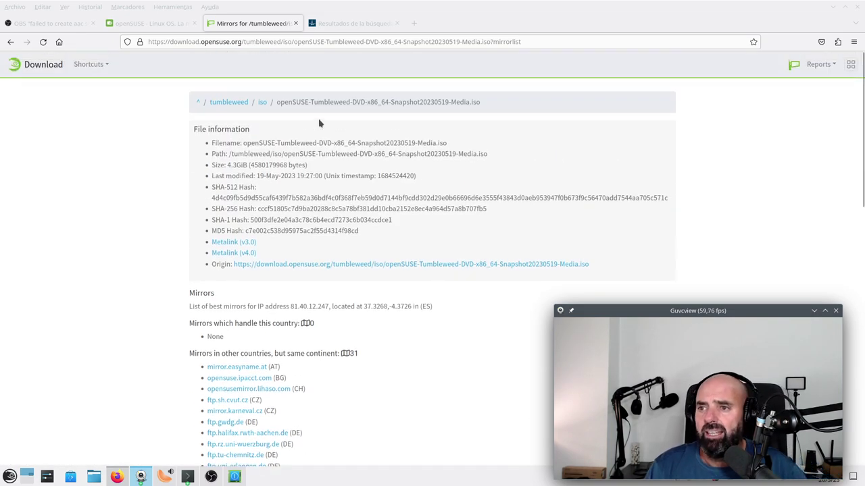
Step: Bring the blog search results back to the front, minimize Firefox and move the webcam window higher on the desktop
click(383, 27)
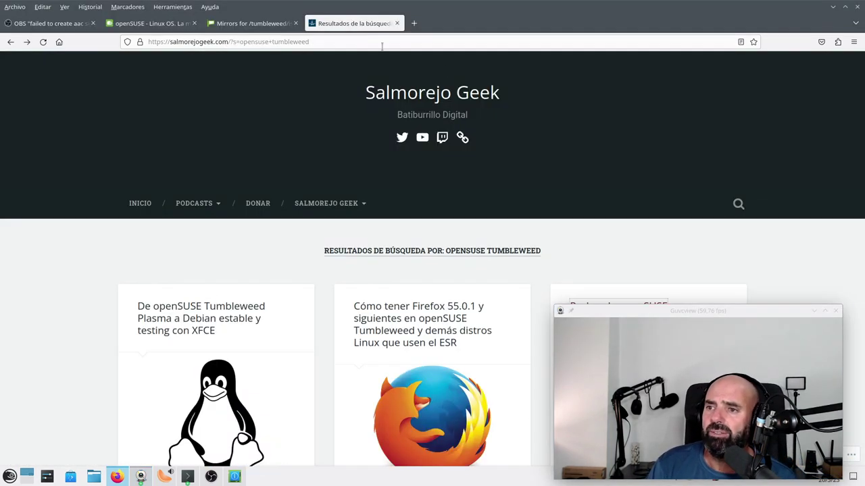
click(829, 7)
drag(746, 308, 732, 76)
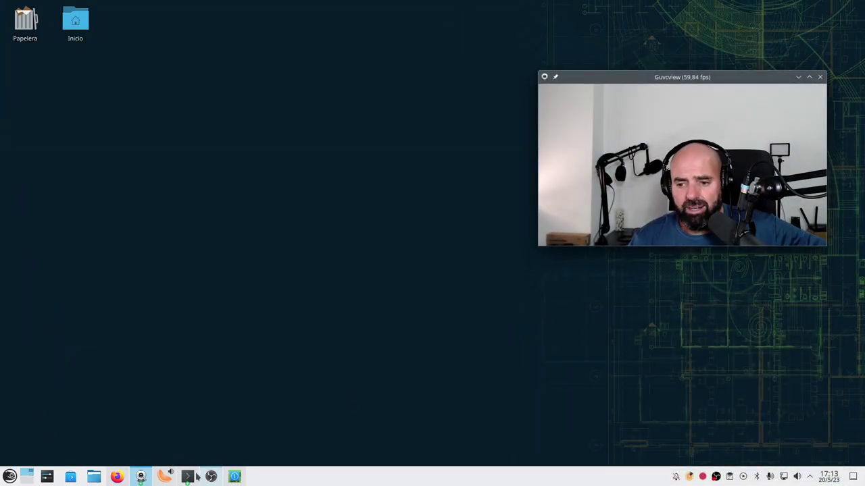
Step: Bring up the Konsole window running btop, move the webcam window off its CPU readings, examine the resource usage and minimize Konsole
mouse_move(186, 475)
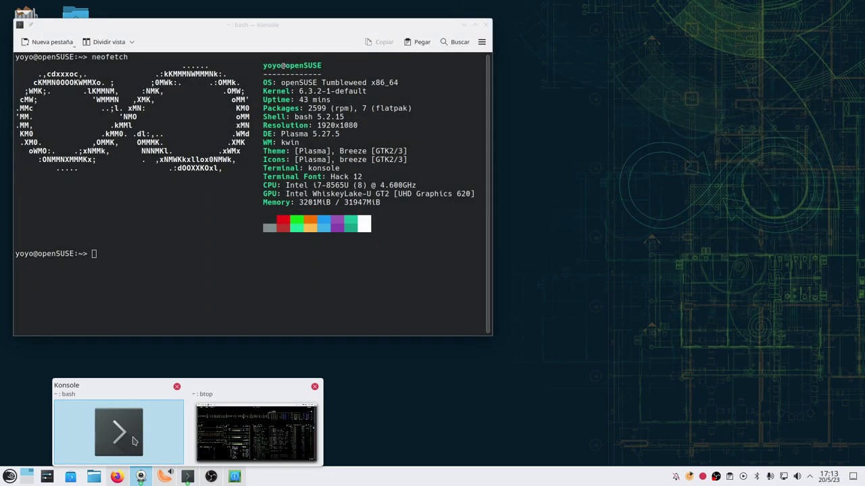
click(256, 432)
drag(539, 28, 516, 27)
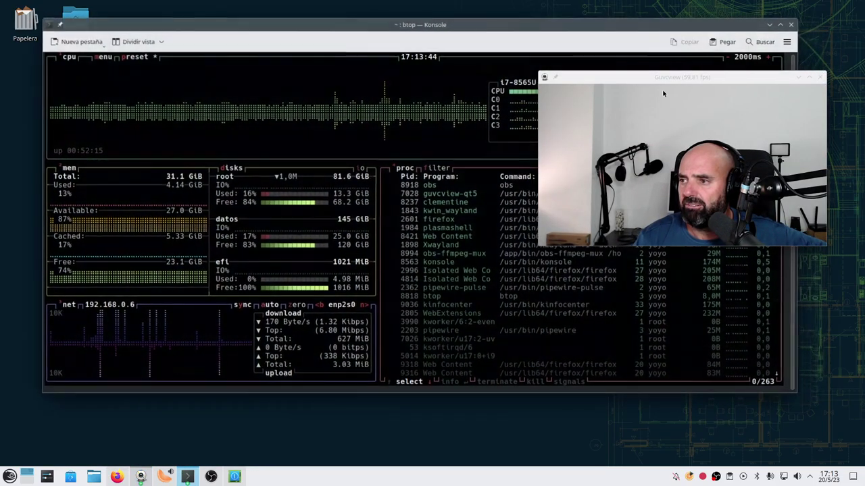
drag(689, 77, 698, 256)
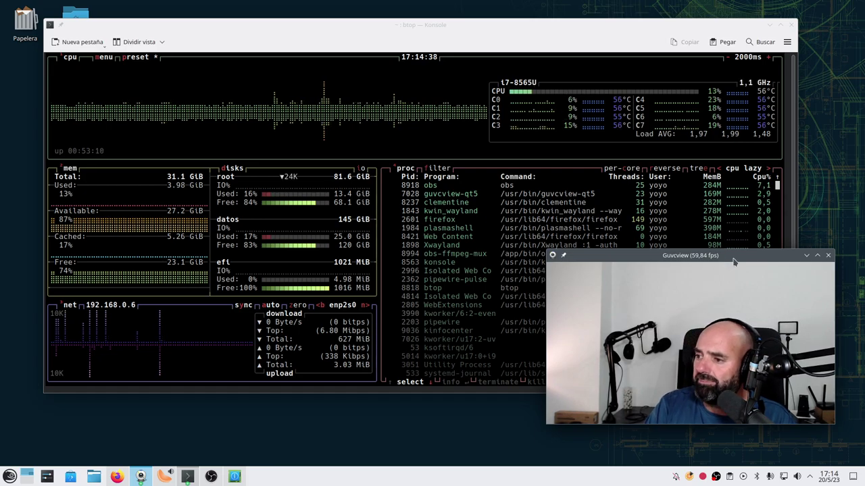
click(770, 25)
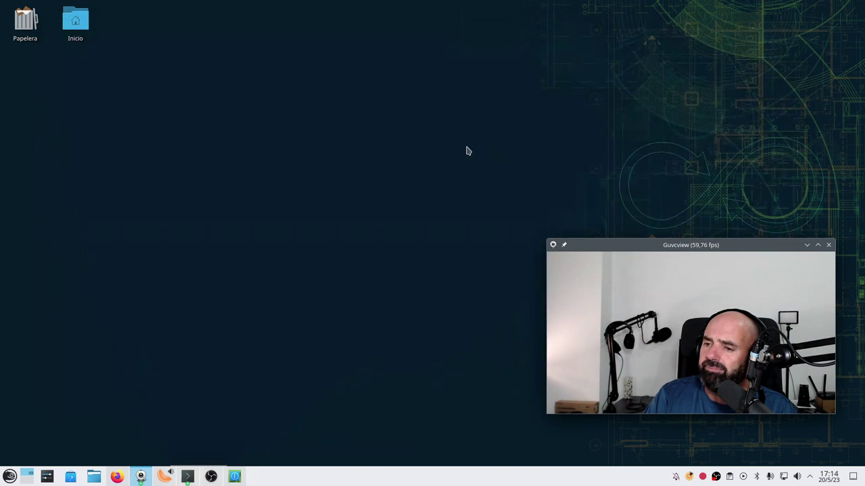
Step: Bring up the Konsole window with the neofetch output, shift it lower on the desktop, review the system details and minimize it
mouse_move(189, 479)
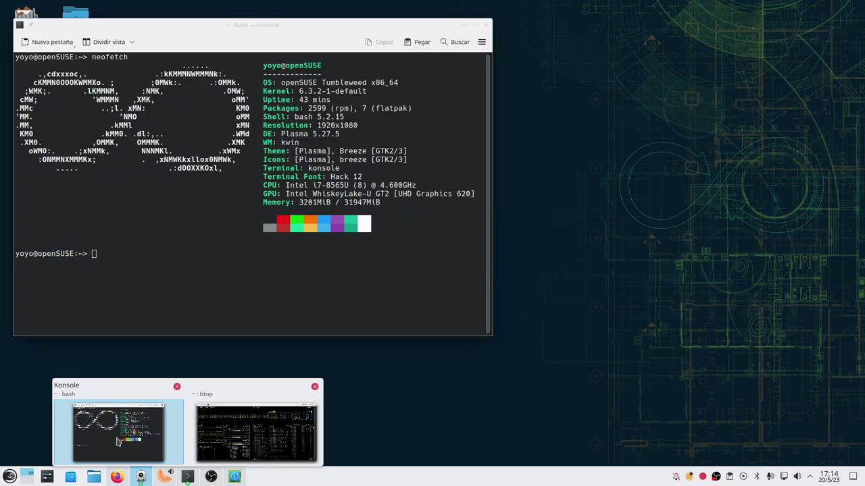
click(119, 432)
drag(320, 24, 334, 78)
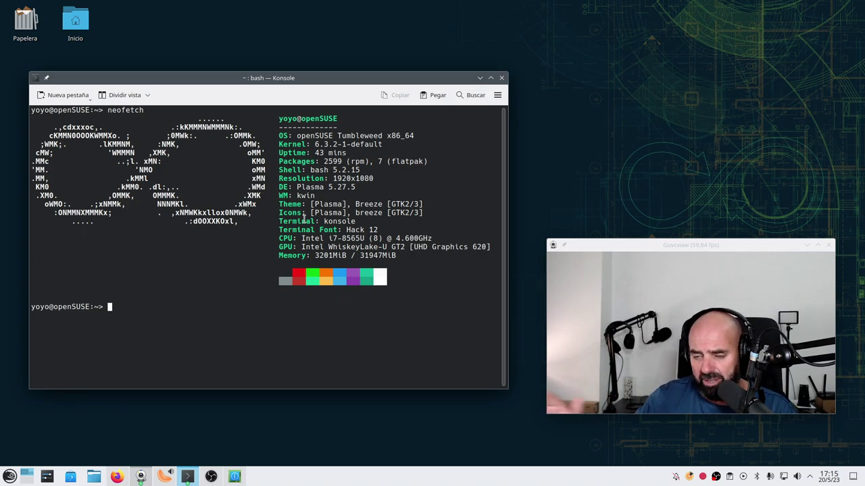
click(480, 77)
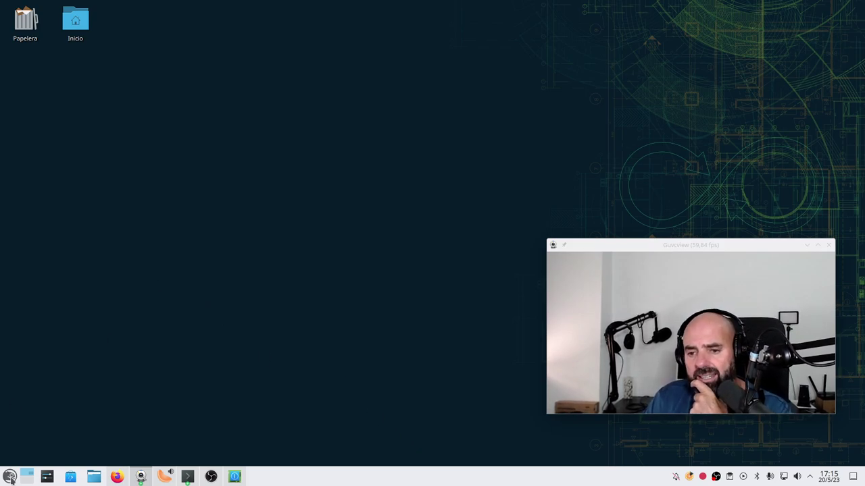
Step: Open the application launcher and browse the programs under Desarrollo, Educación, Gráficos, Internet, Juegos and Multimedia
click(9, 477)
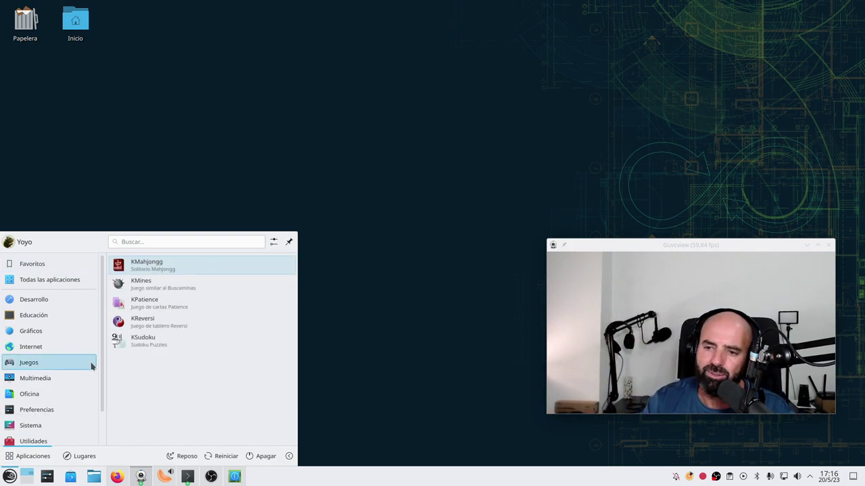
mouse_move(57, 298)
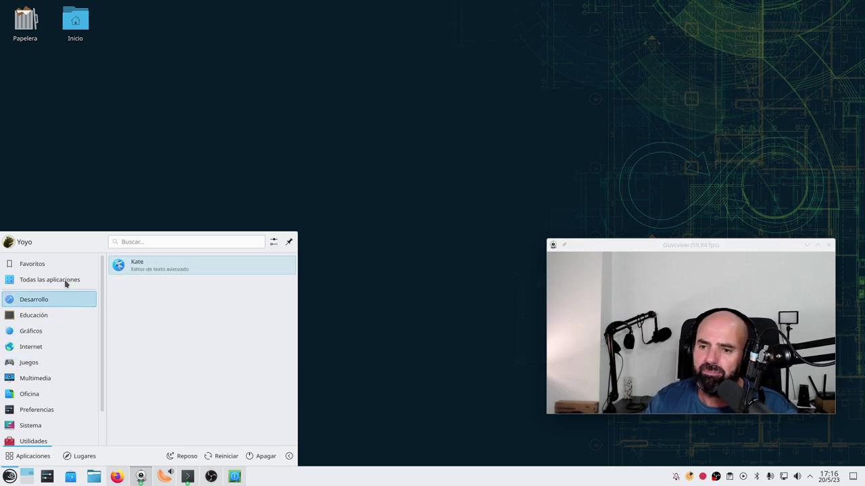
mouse_move(67, 280)
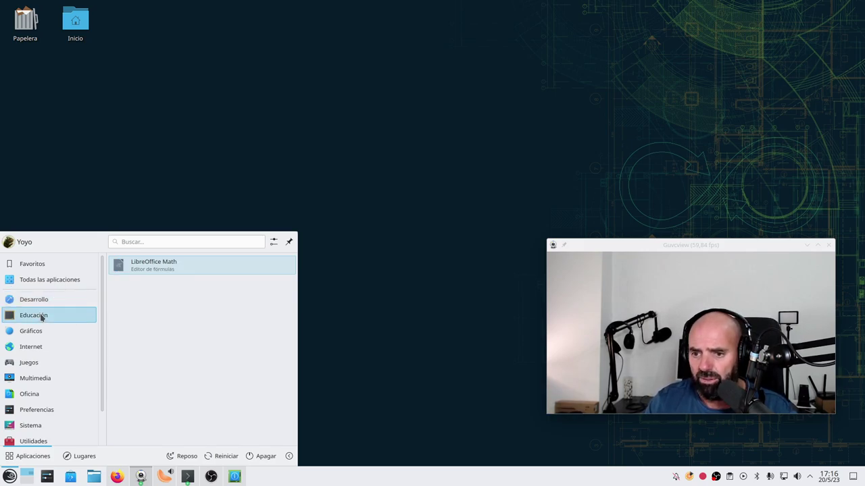
mouse_move(38, 336)
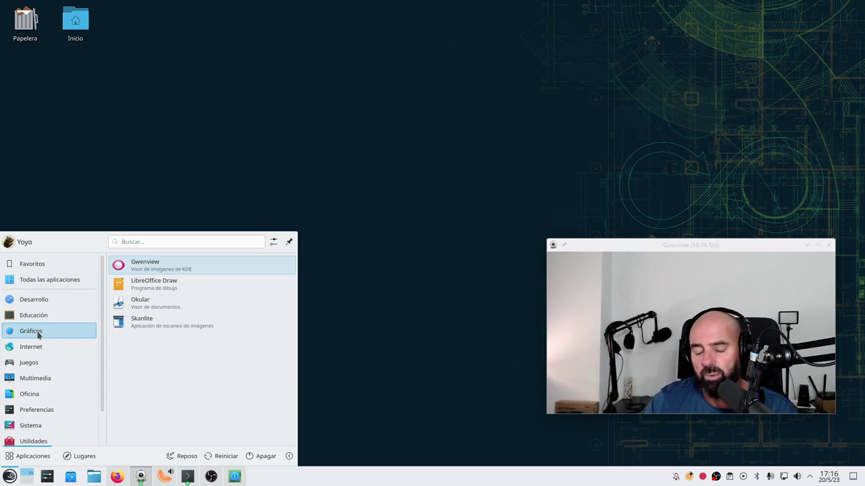
mouse_move(42, 351)
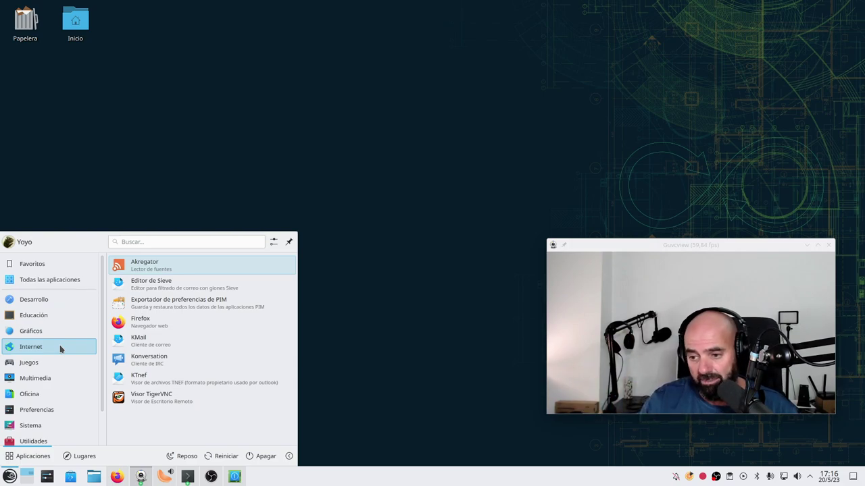
mouse_move(52, 368)
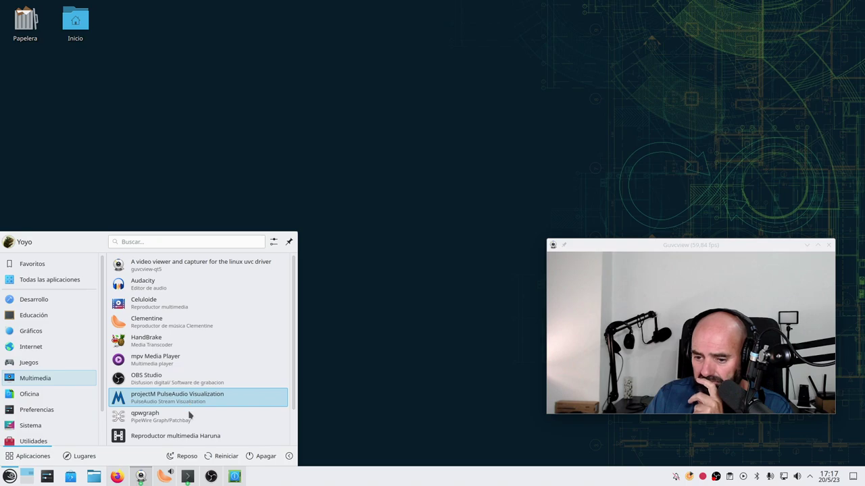
scroll(189, 415, down, 1)
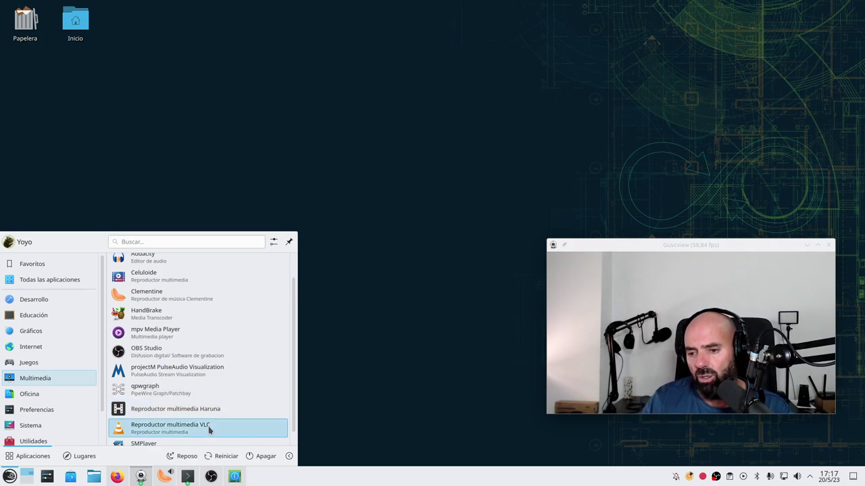
scroll(209, 426, down, 1)
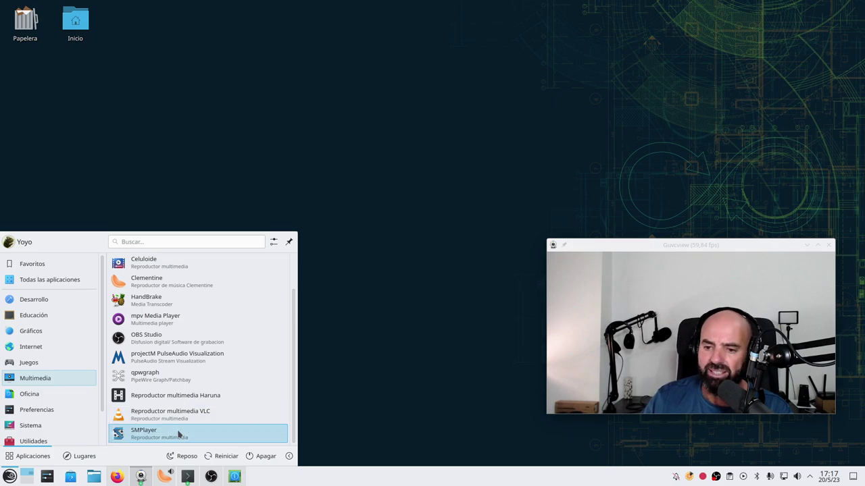
Step: Look through the complete Oficina list of programs in the launcher and show the Preferencias category
click(39, 395)
scroll(279, 392, down, 3)
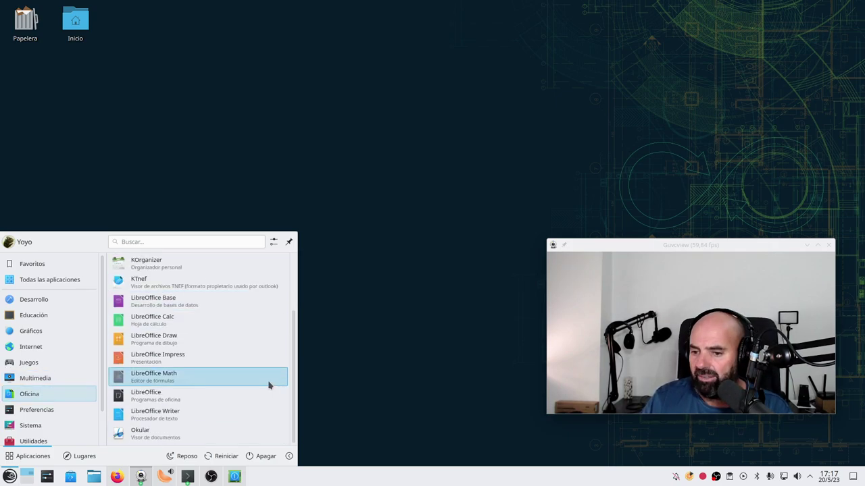
scroll(243, 402, up, 3)
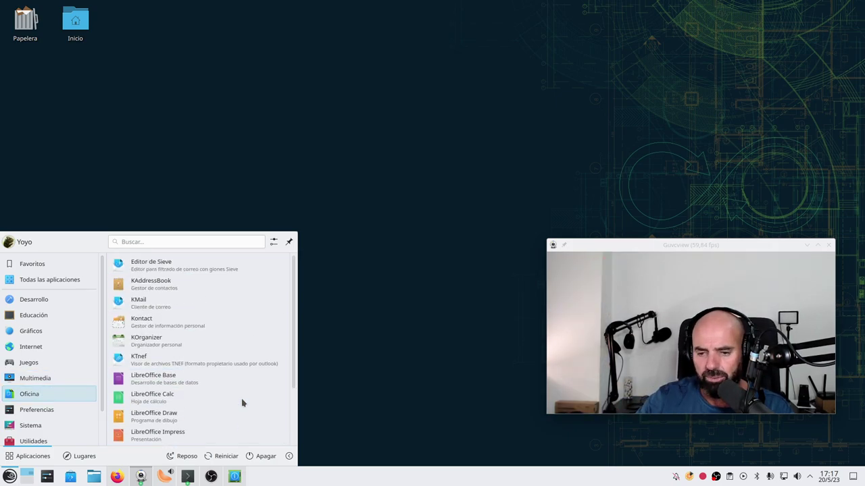
scroll(228, 398, down, 2)
mouse_move(27, 411)
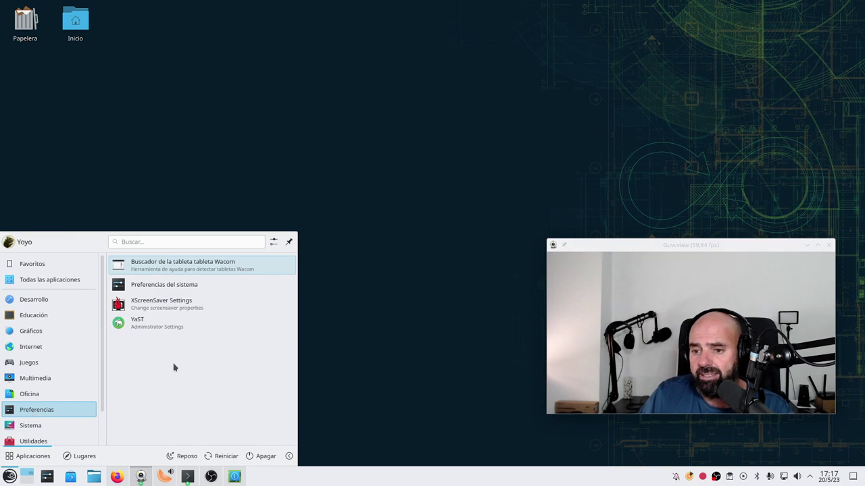
Step: Examine the full list of system tools in the launcher's Sistema category, from Ark down to YaST Software
scroll(61, 414, down, 1)
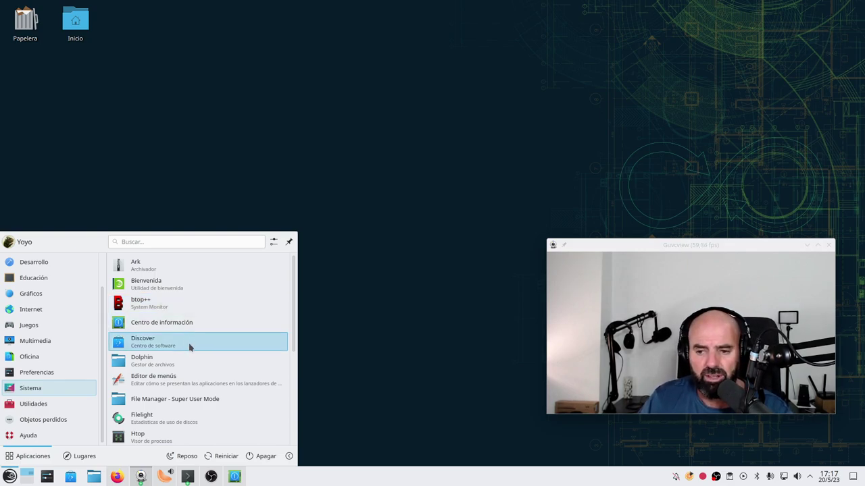
scroll(189, 346, down, 5)
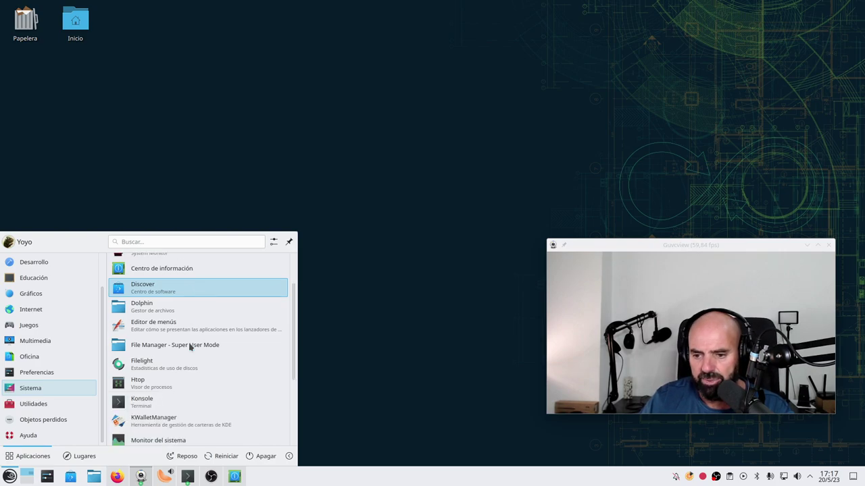
scroll(189, 344, up, 2)
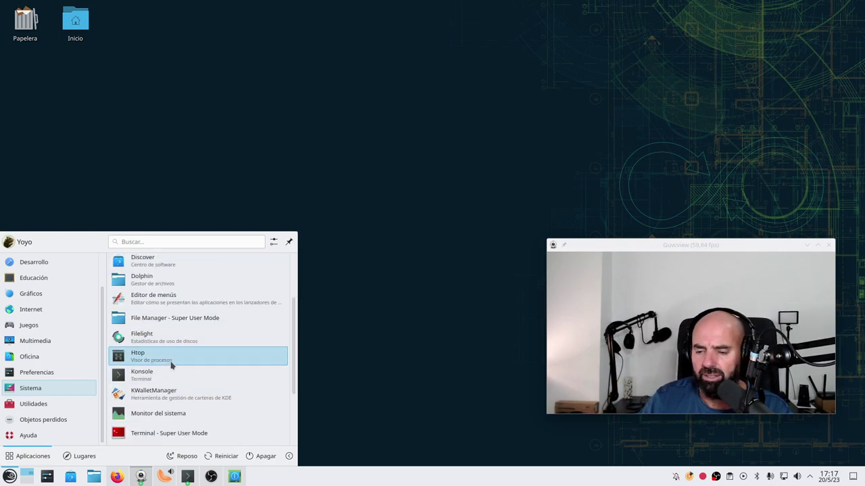
scroll(170, 362, down, 2)
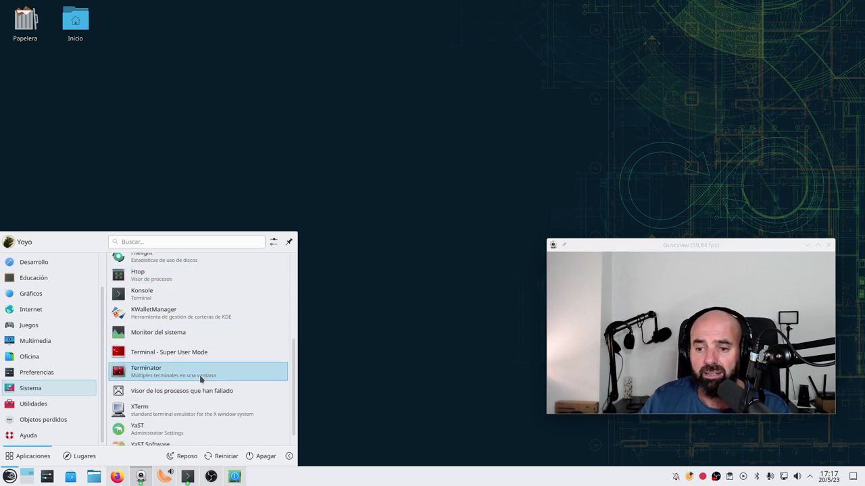
scroll(201, 380, down, 1)
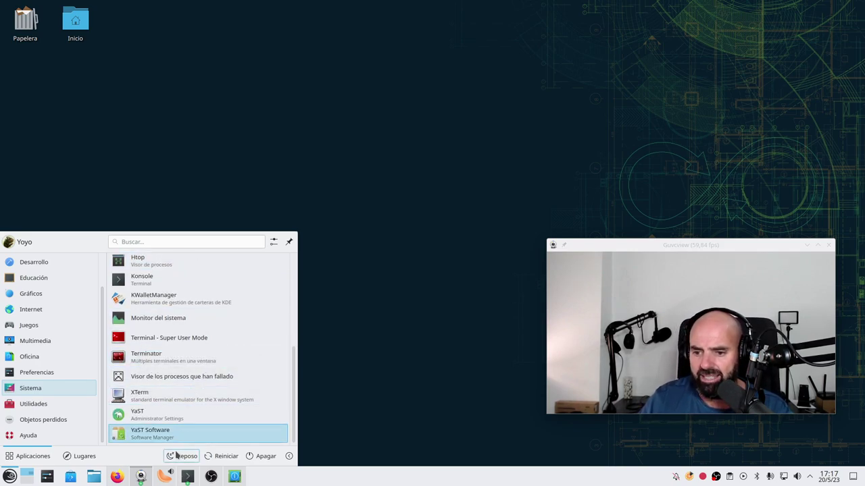
Step: Look through the Utilidades and Objetos perdidos categories and close the application launcher
mouse_move(65, 411)
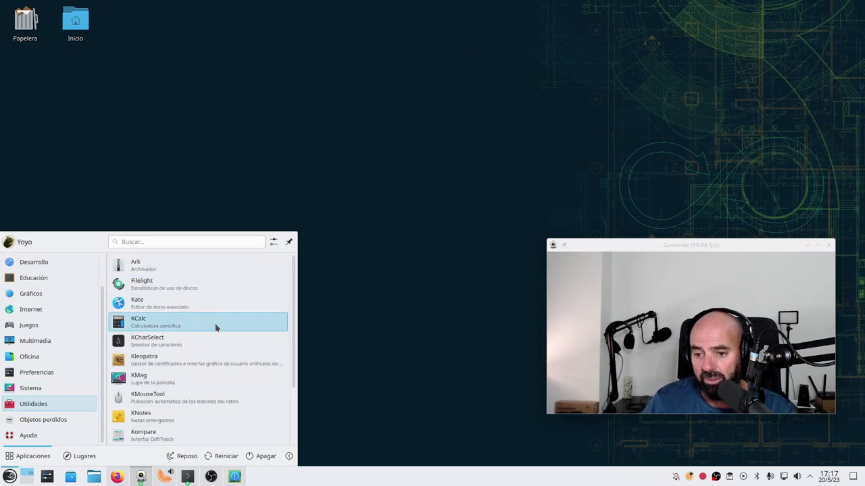
scroll(216, 327, down, 2)
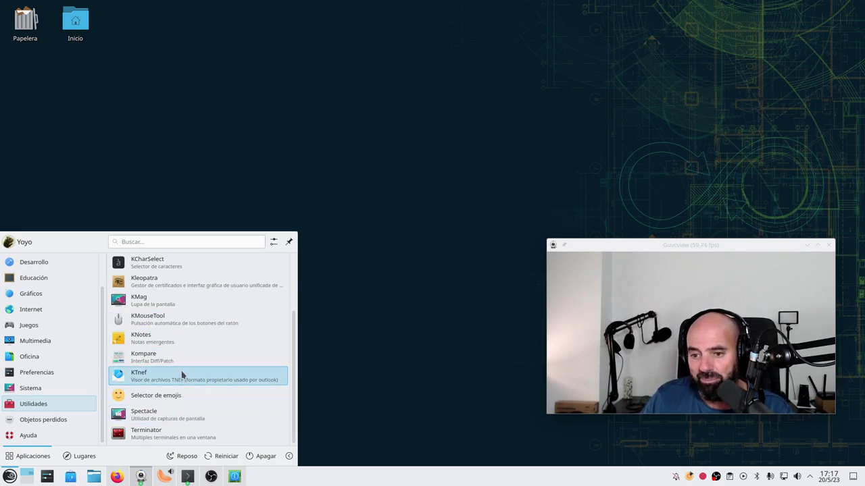
mouse_move(55, 421)
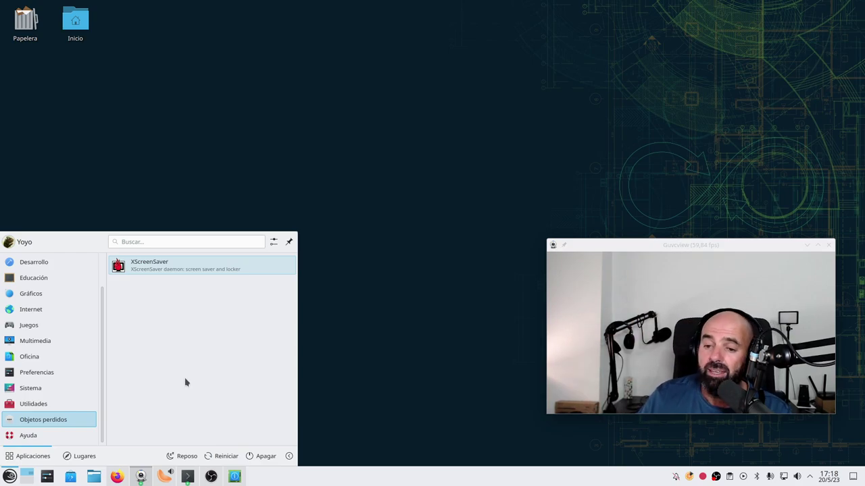
click(383, 262)
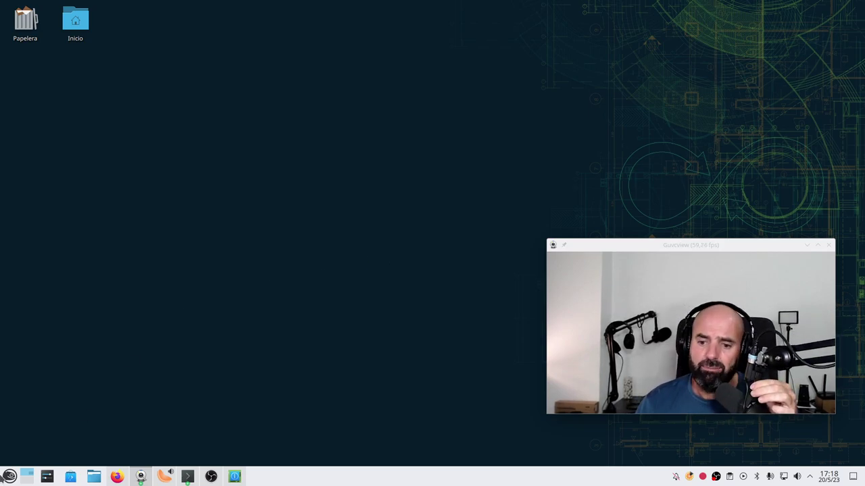
Step: Look again at the launcher's Preferencias category and at the desktop's context options, dismissing both
click(9, 477)
mouse_move(50, 413)
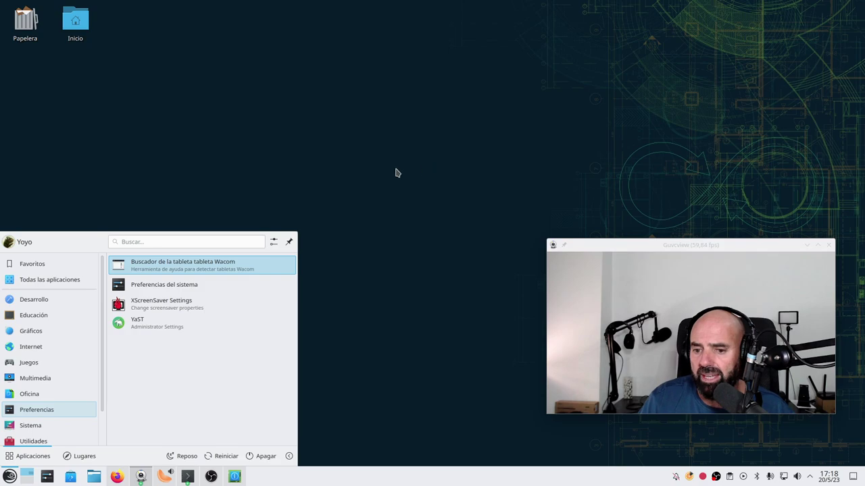
click(403, 173)
right_click(320, 124)
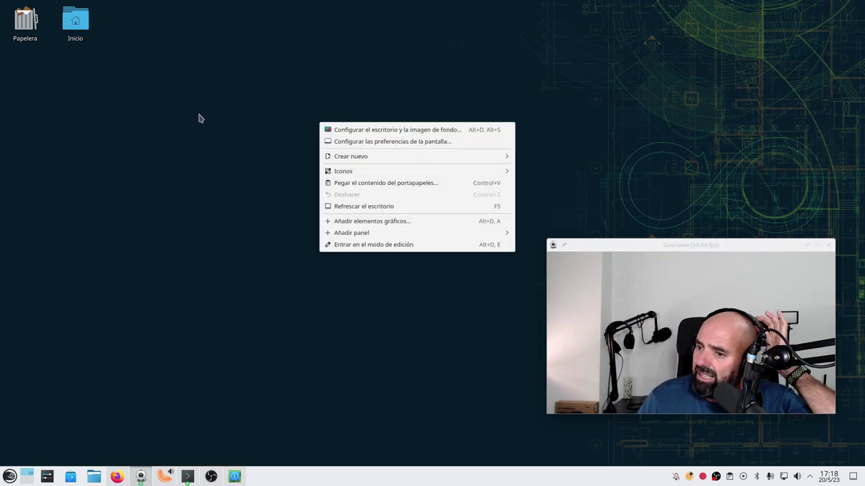
click(177, 113)
Step: Open the desktop and wallpaper settings, move the window clear of the webcam, view the Distribución choices and close it unchanged
right_click(123, 102)
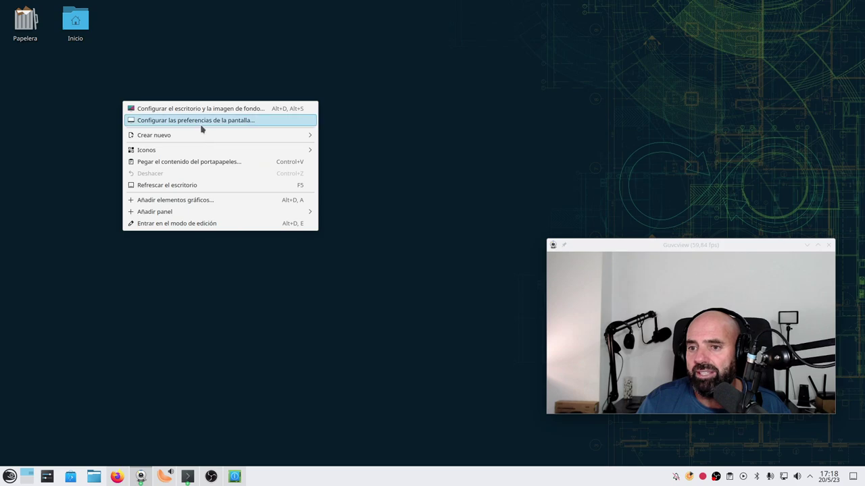
click(216, 110)
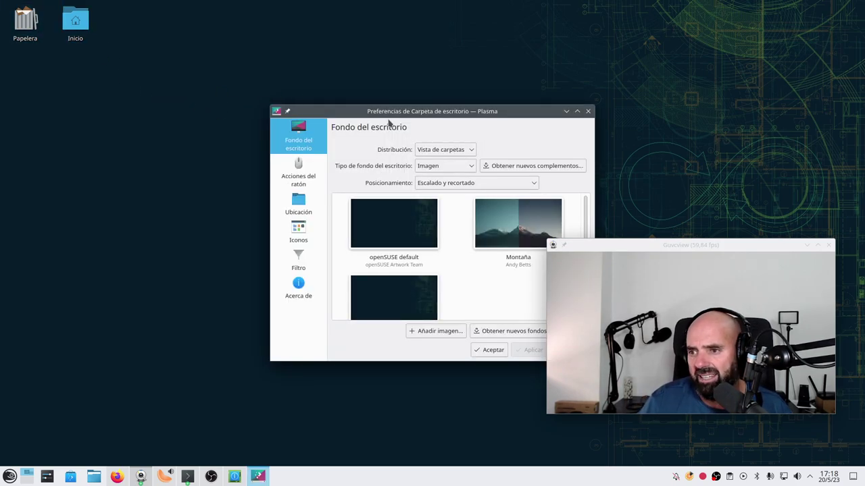
drag(412, 115, 220, 88)
click(262, 124)
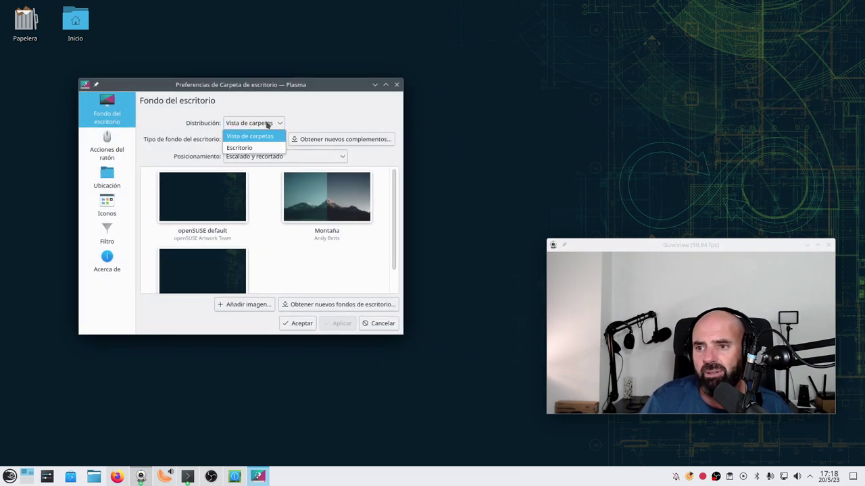
click(342, 115)
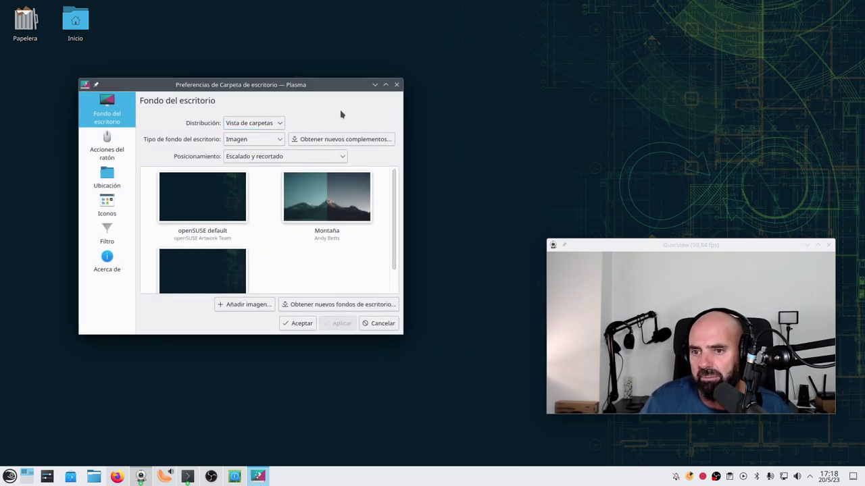
click(396, 85)
Step: Open the display settings, shift the webcam window around to reveal the resolution, scale and refresh options, and close the settings
right_click(267, 89)
click(316, 108)
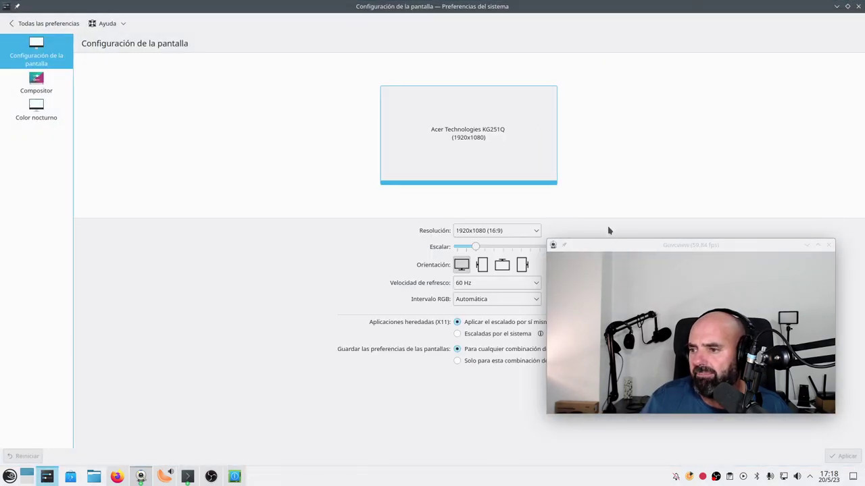
drag(614, 246, 209, 274)
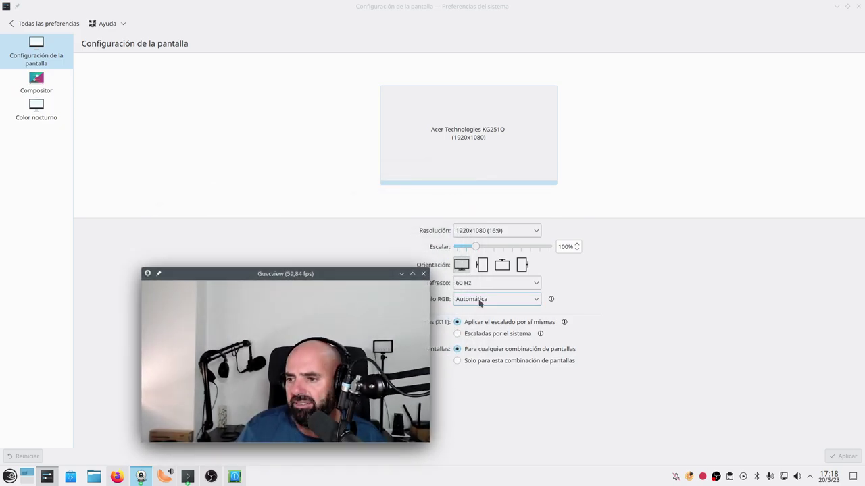
drag(355, 279, 709, 288)
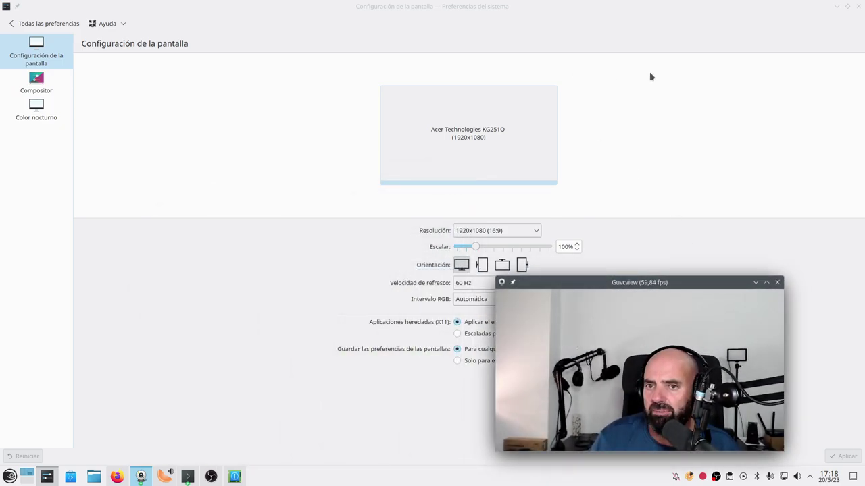
click(858, 6)
Step: Reopen the desktop and wallpaper settings, move and enlarge the window to see all the wallpapers, and close it
right_click(344, 91)
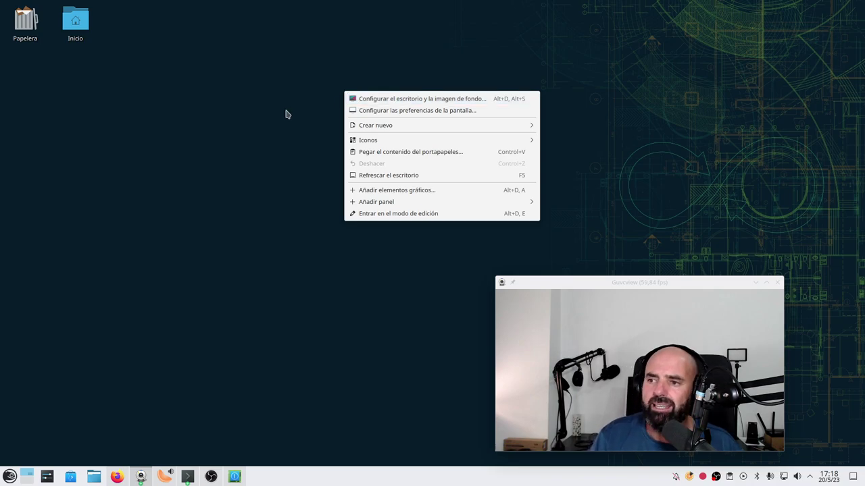
click(398, 100)
drag(304, 111, 64, 58)
drag(345, 308, 419, 410)
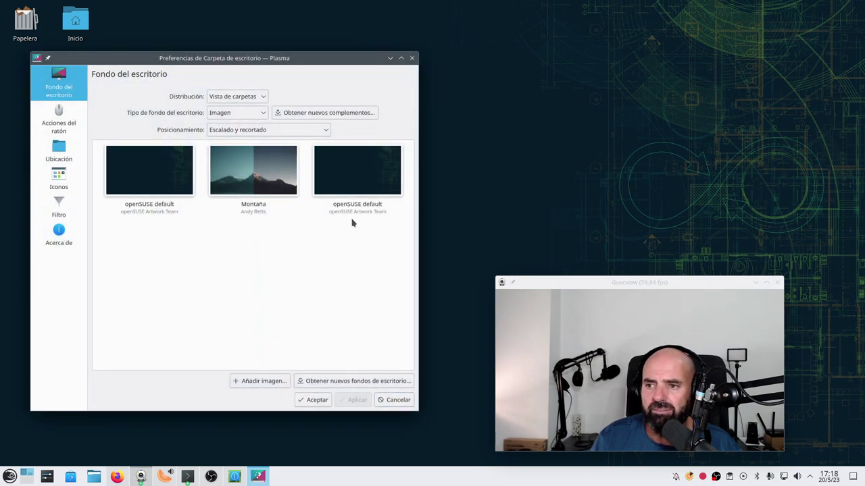
click(411, 58)
Step: Move the webcam window to the upper part of the desktop, view the panel's edit mode options and leave edit mode
drag(610, 284, 635, 69)
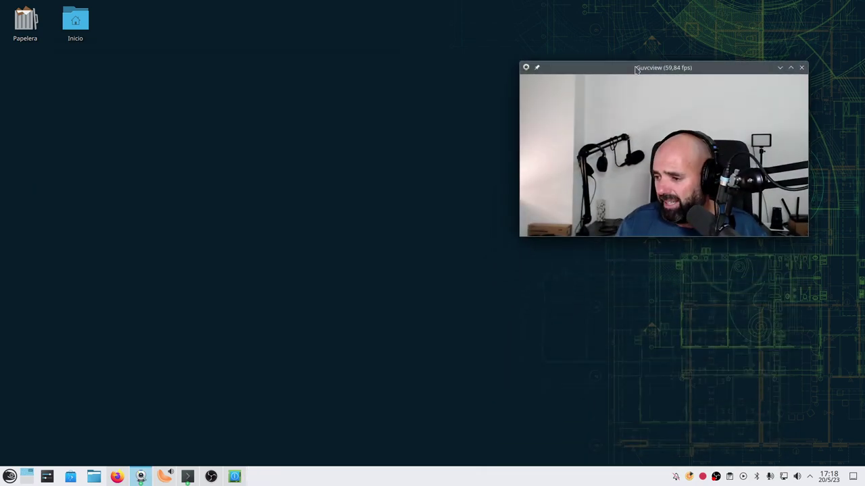
right_click(464, 466)
click(495, 462)
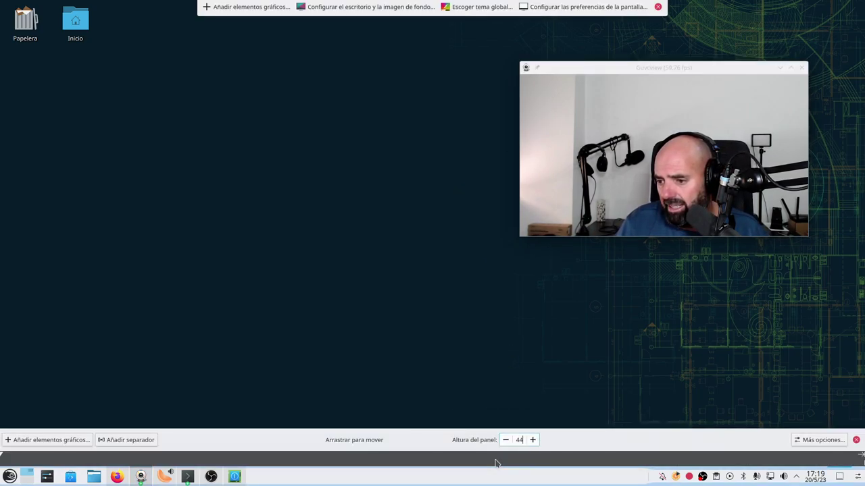
click(659, 8)
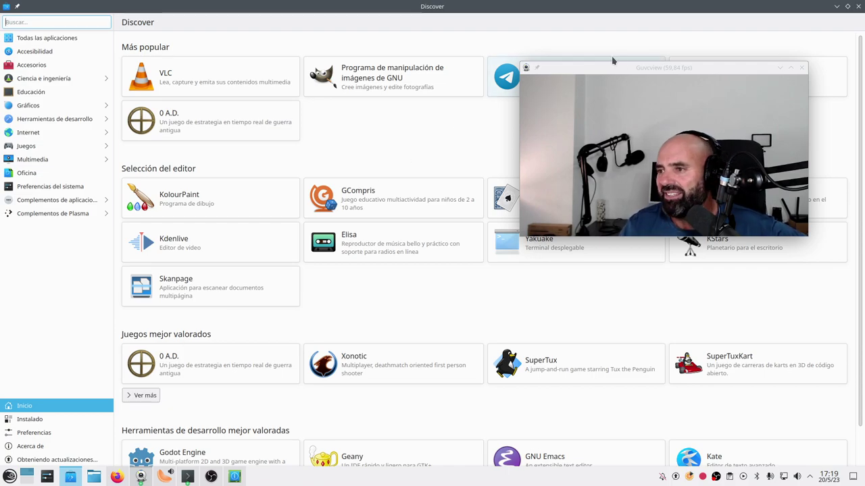
Step: With Discover open, move the webcam window lower to uncover the most popular applications
drag(627, 71, 629, 192)
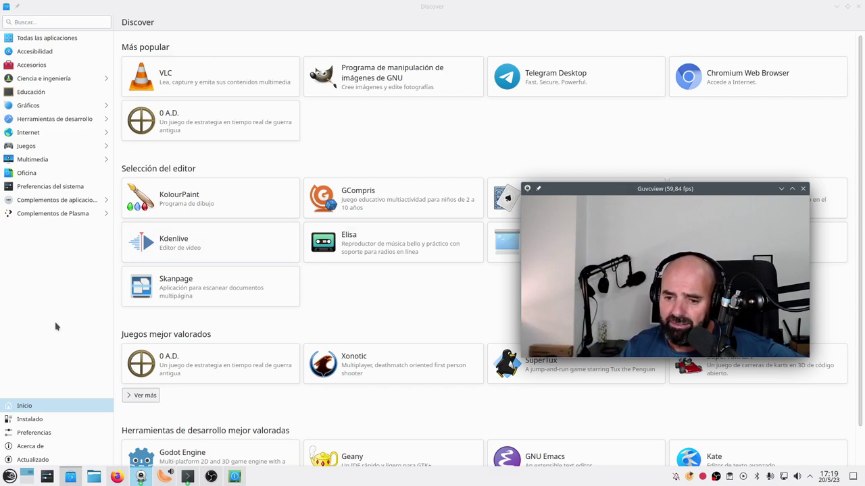
Step: Open Discover's preferences and move the webcam window lower to review the firmware, Flathub and openSUSE Tumbleweed software sources
click(30, 432)
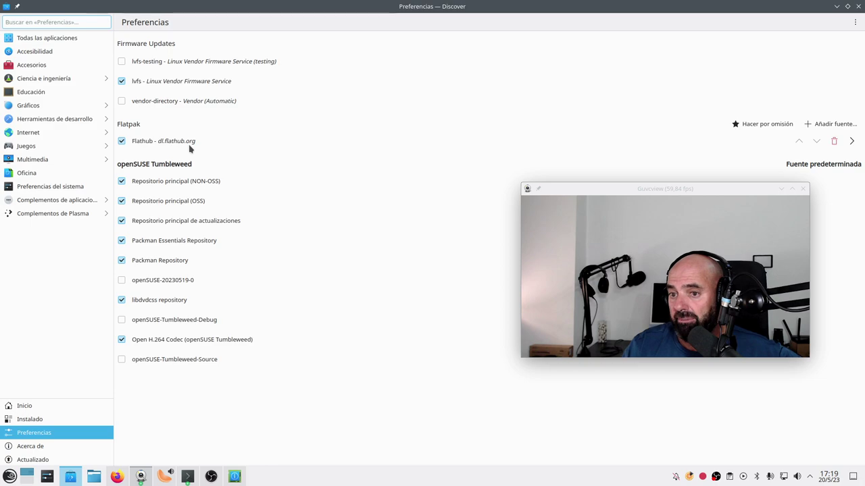
drag(715, 190, 728, 235)
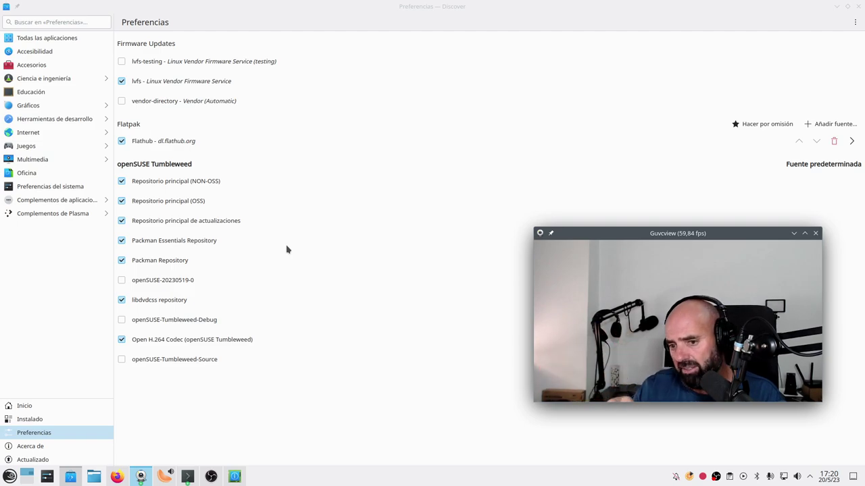
click(207, 246)
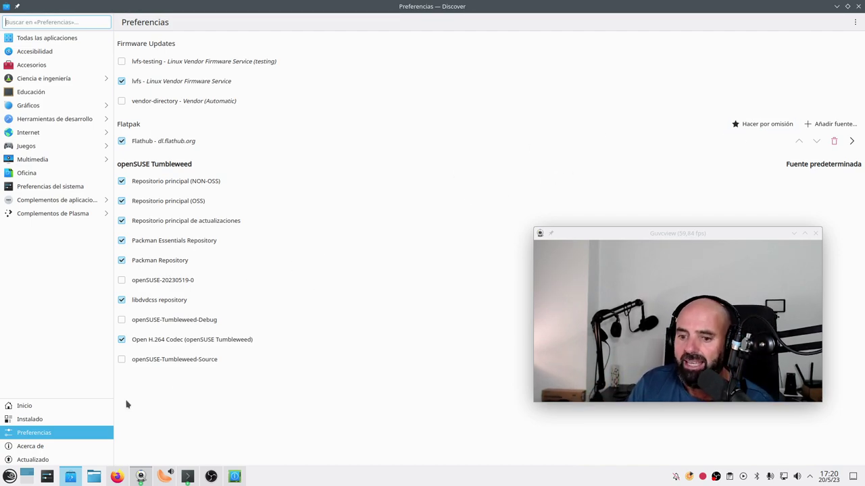
Step: Search all applications for "obs", view the OBS Studio details with the webcam window moved out of the way, and close Discover
click(61, 38)
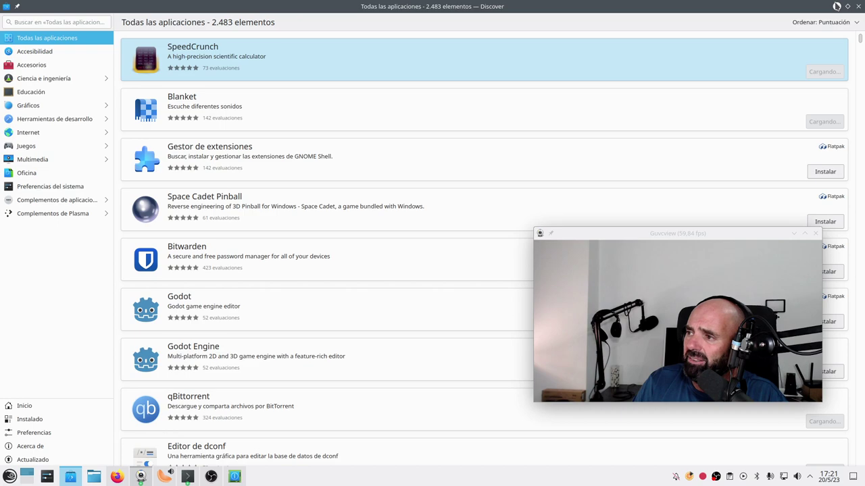
click(58, 23)
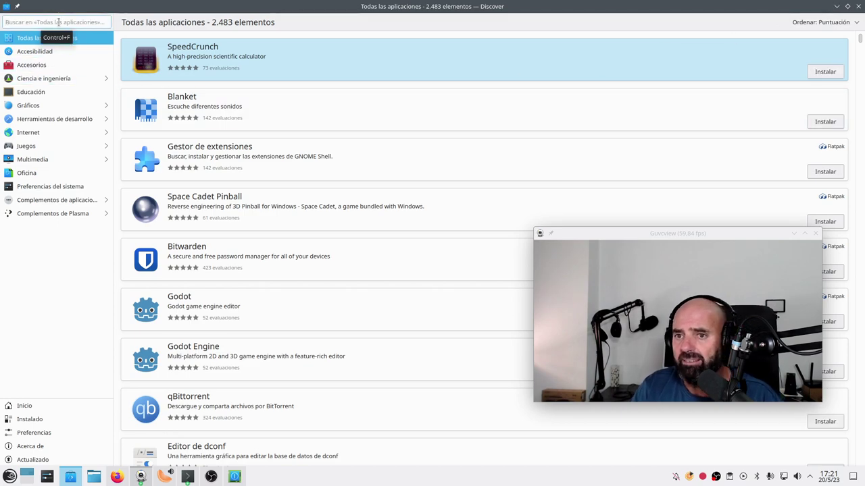
text(obs)
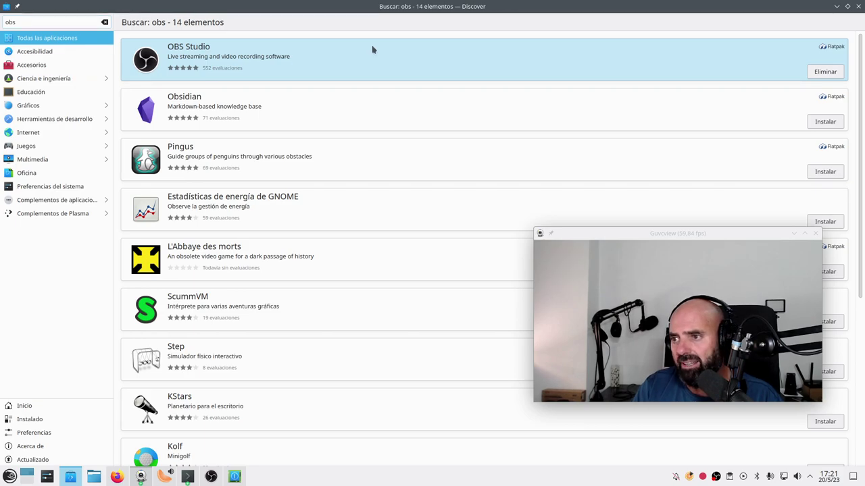
click(372, 49)
drag(599, 240, 591, 314)
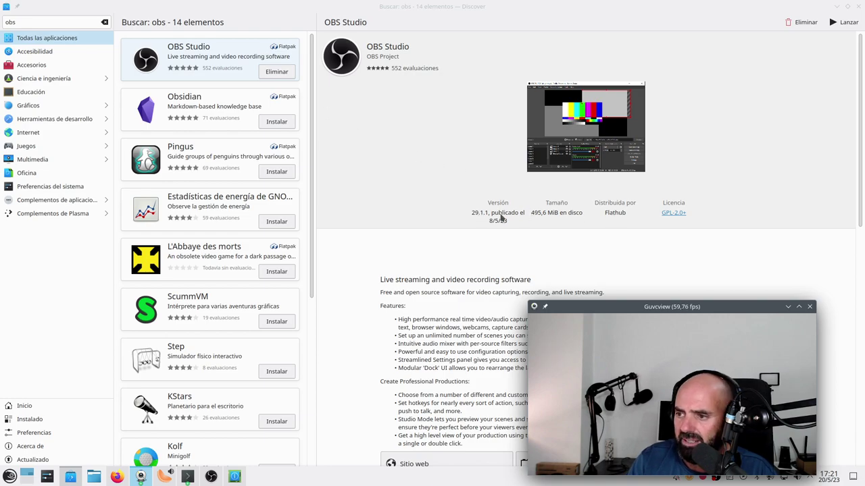
drag(664, 310, 606, 276)
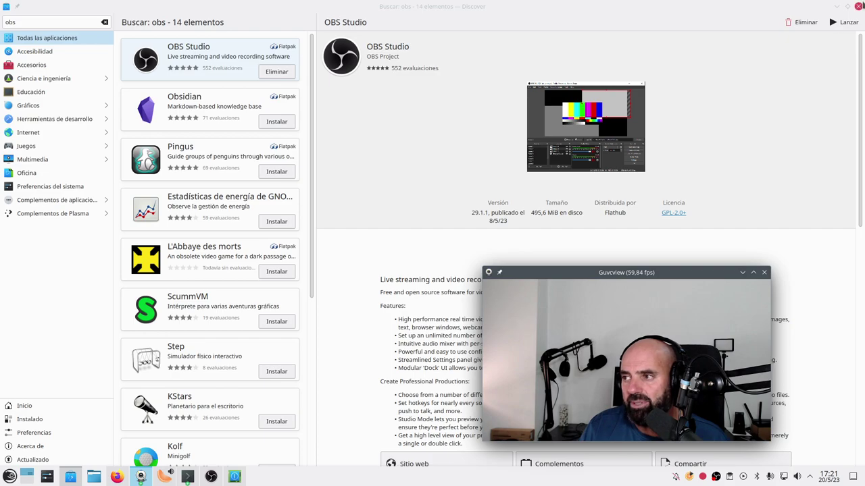
click(859, 6)
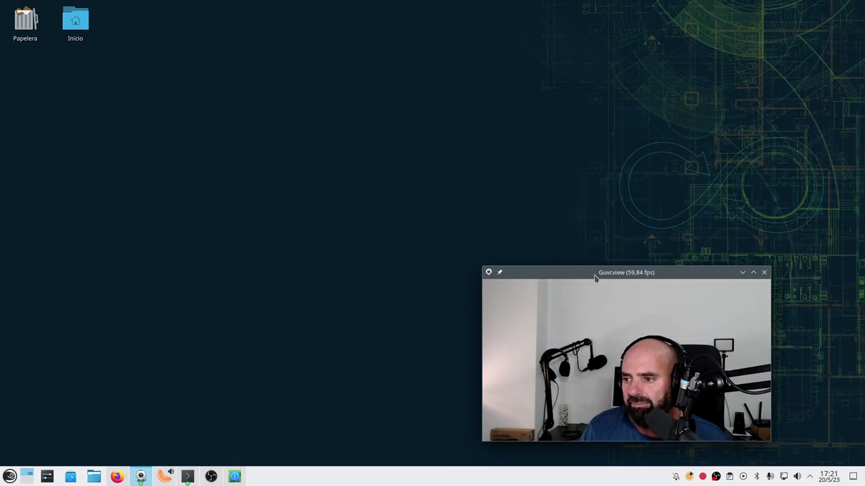
Step: Move the webcam window to the upper part of the desktop, open the Dolphin file manager and place its window beside it
drag(595, 277, 648, 75)
click(93, 477)
drag(417, 68, 245, 73)
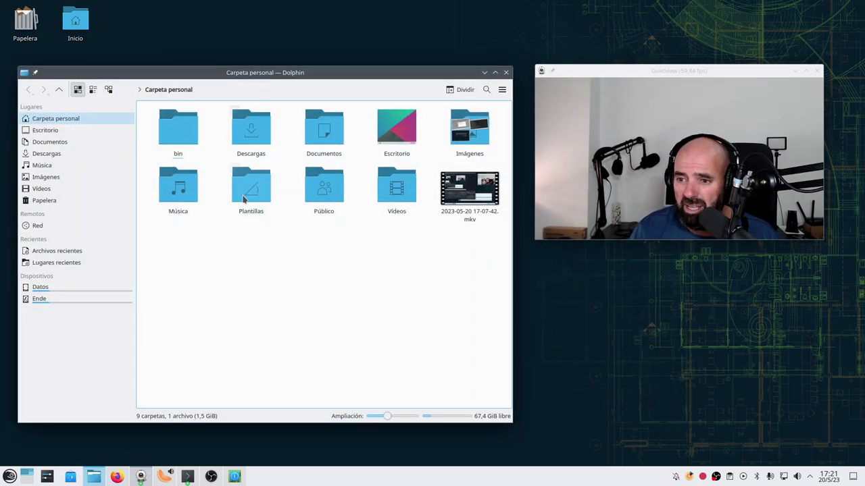
Step: Open the Imágenes folder, view Screenshot_20230520_162021.png with the webcam window moved clear of the image, and close the viewer
click(470, 128)
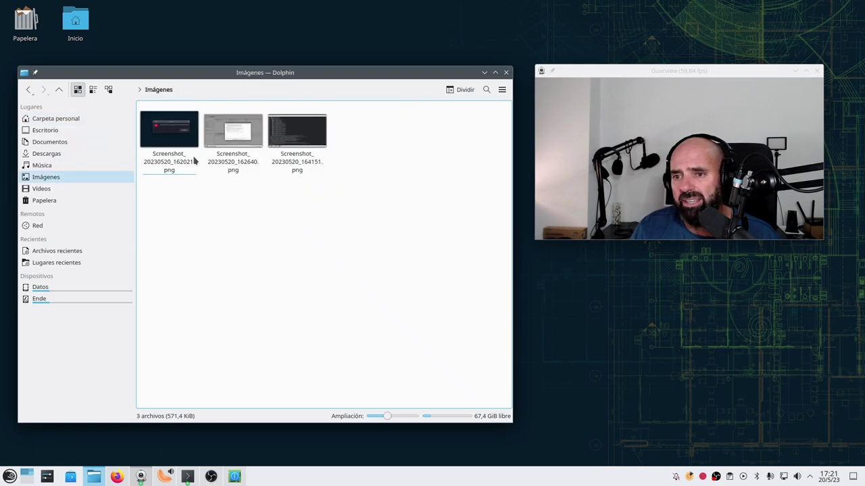
double_click(197, 161)
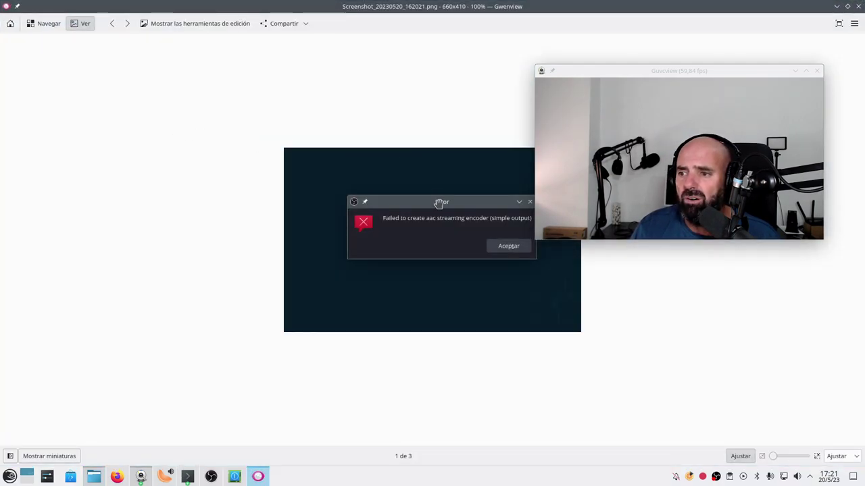
drag(677, 76, 695, 40)
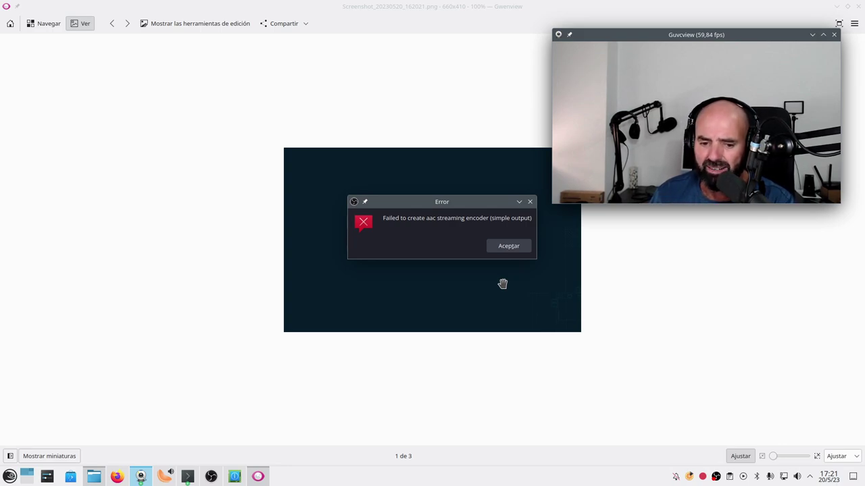
click(858, 6)
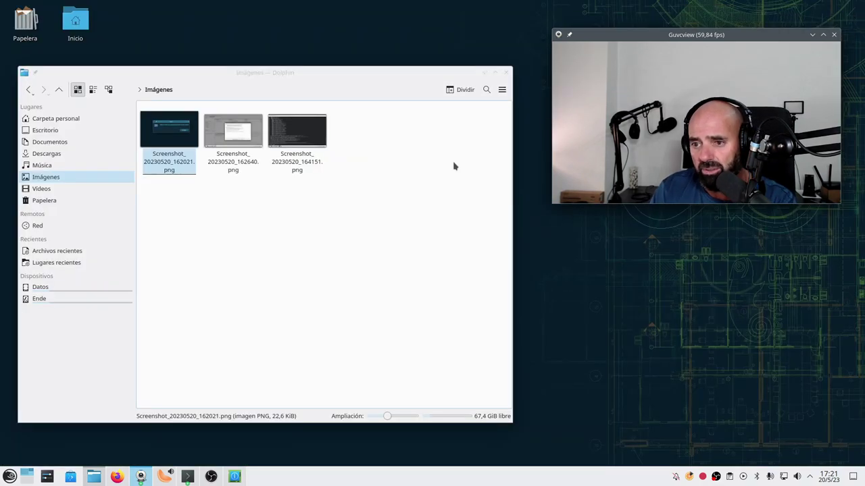
click(243, 274)
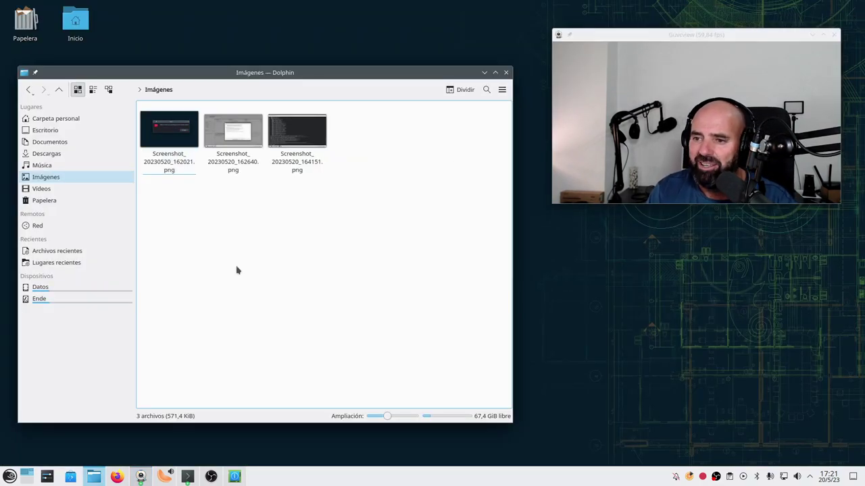
Step: View Screenshot_20230520_164151.png with the OBS terminal output, close the viewer and clear the file selection
double_click(304, 149)
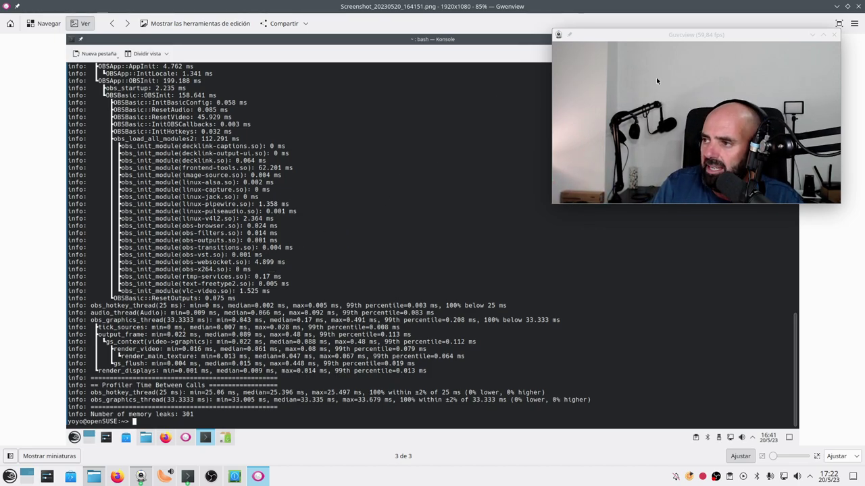
click(858, 5)
click(404, 235)
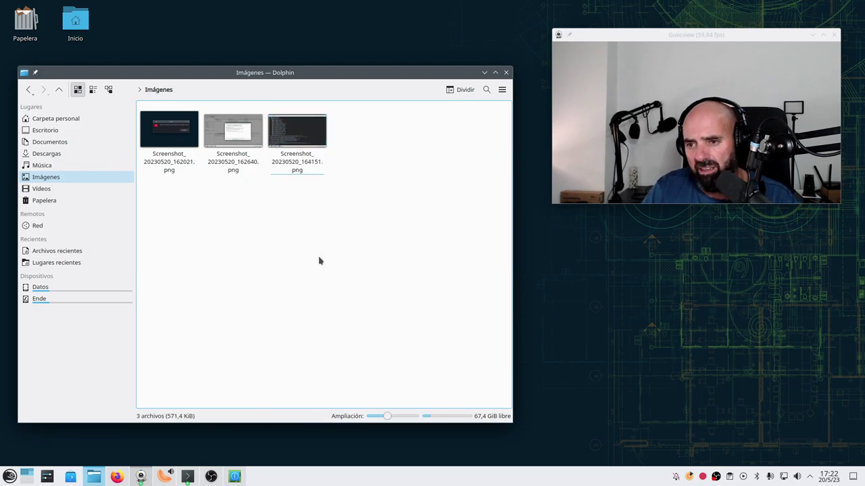
Step: Switch to Firefox and open the bookmarked OBS "failed to create aac streaming encoder" forum thread in a new tab
click(117, 477)
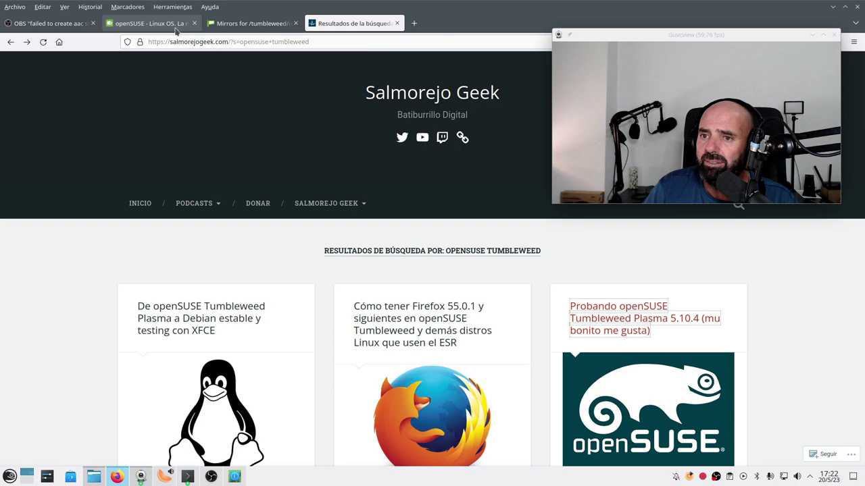
click(414, 23)
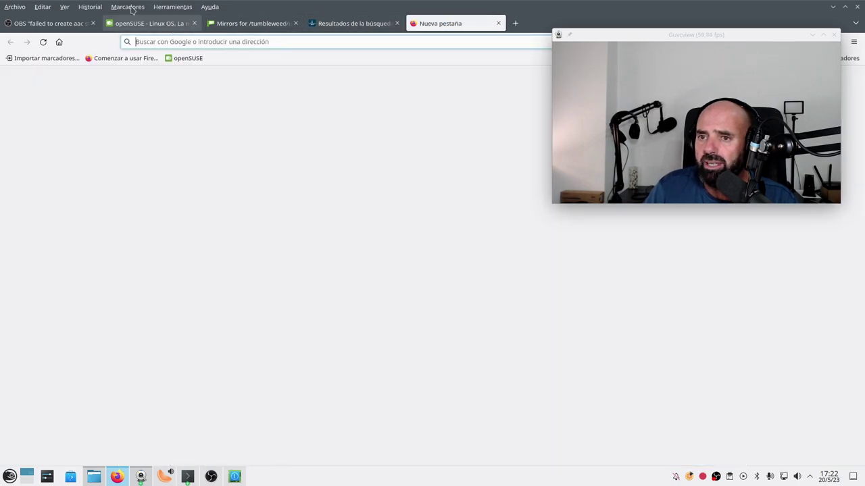
click(127, 7)
mouse_move(170, 57)
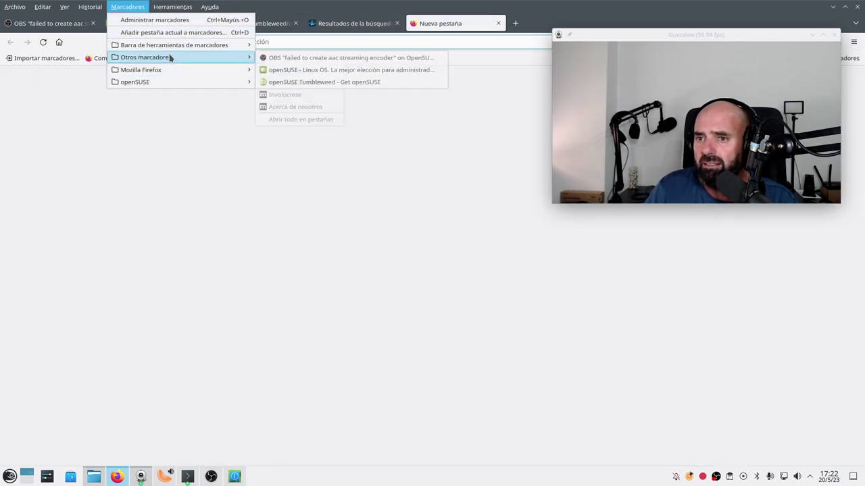
click(306, 57)
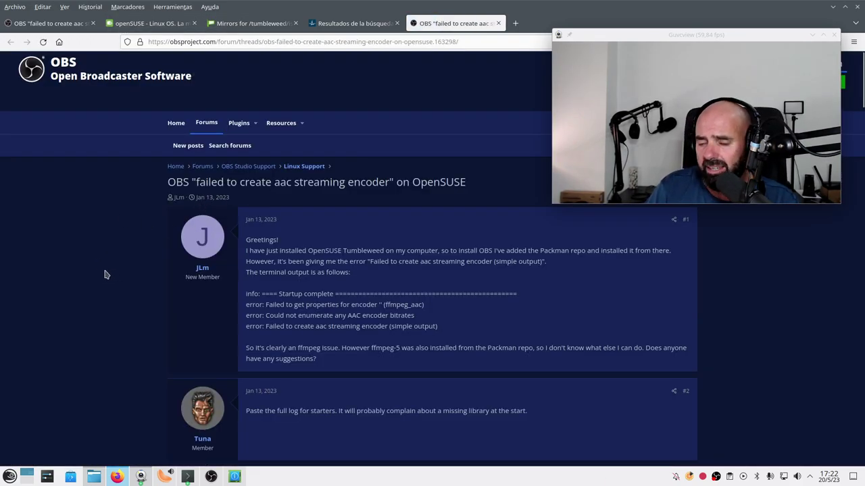
Step: Read the thread's opening posts and full OBS log down to post #4, moving the webcam window off the text
scroll(108, 275, down, 4)
scroll(106, 273, up, 4)
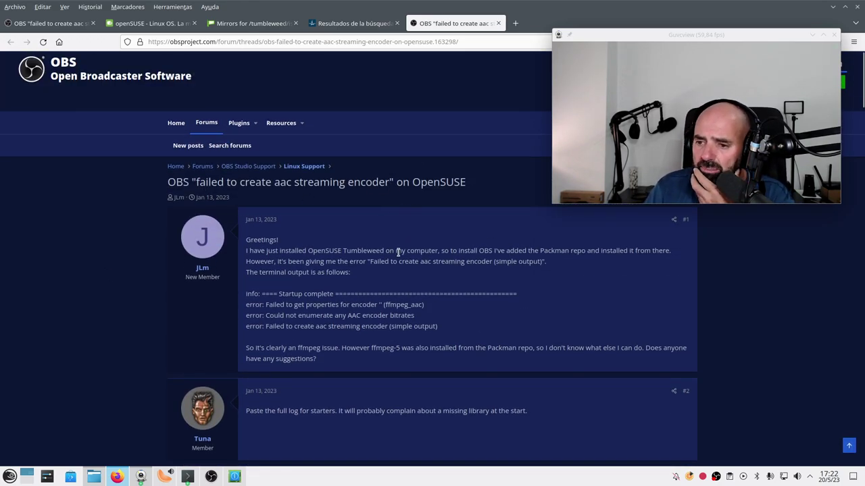
scroll(398, 251, down, 3)
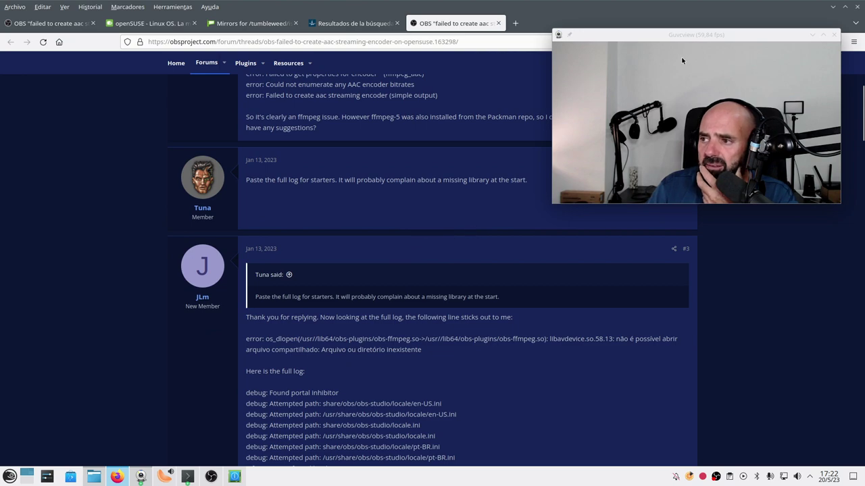
drag(684, 39, 693, 298)
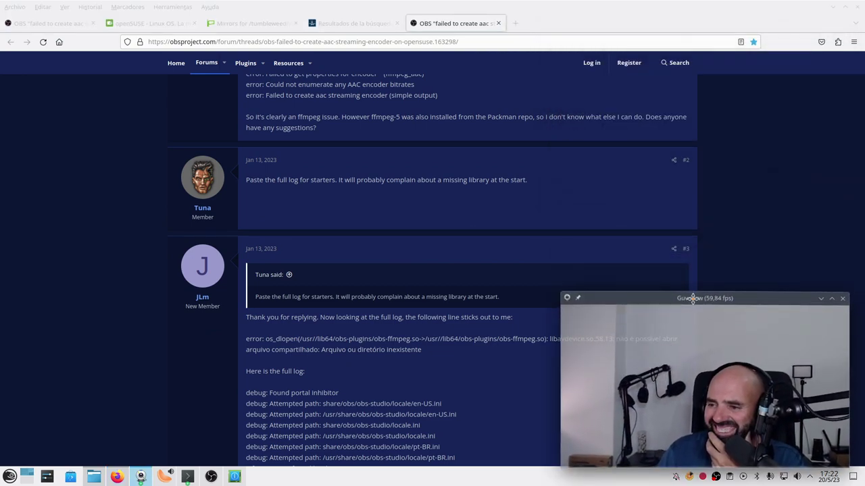
scroll(385, 246, down, 3)
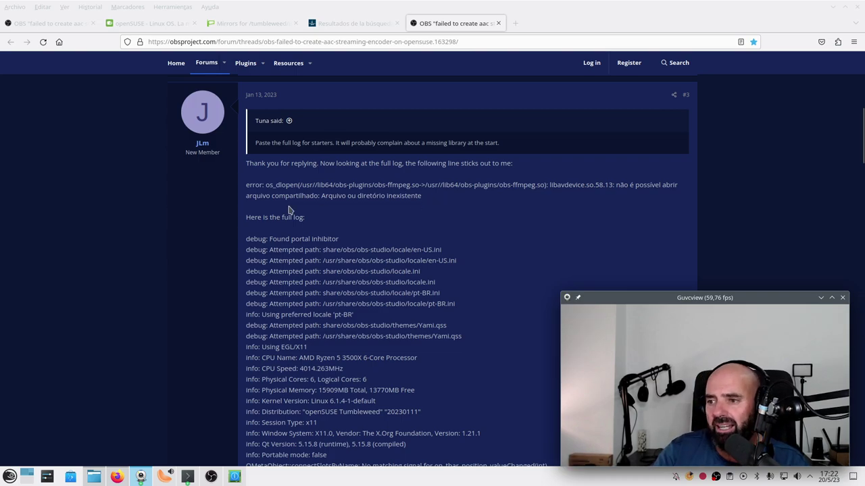
scroll(287, 211, down, 20)
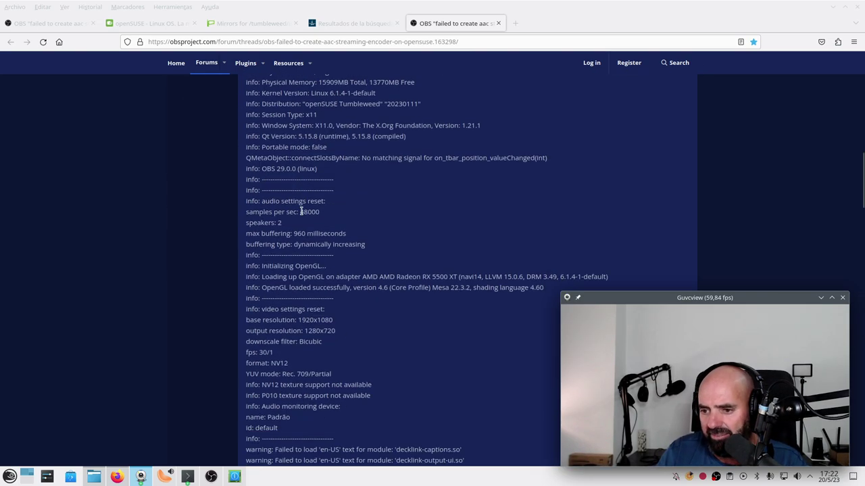
scroll(301, 213, down, 6)
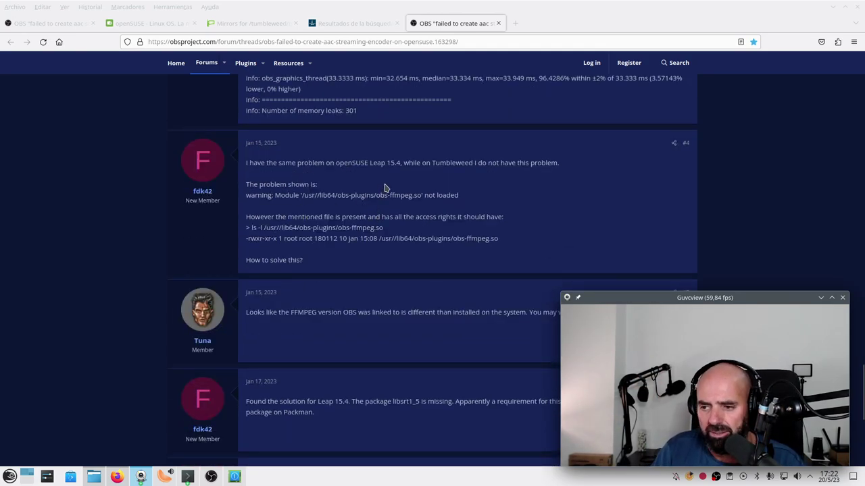
Step: Highlight the ls -l command for obs-ffmpeg.so and the closing question in post #4, and clear the selection
drag(644, 299, 651, 281)
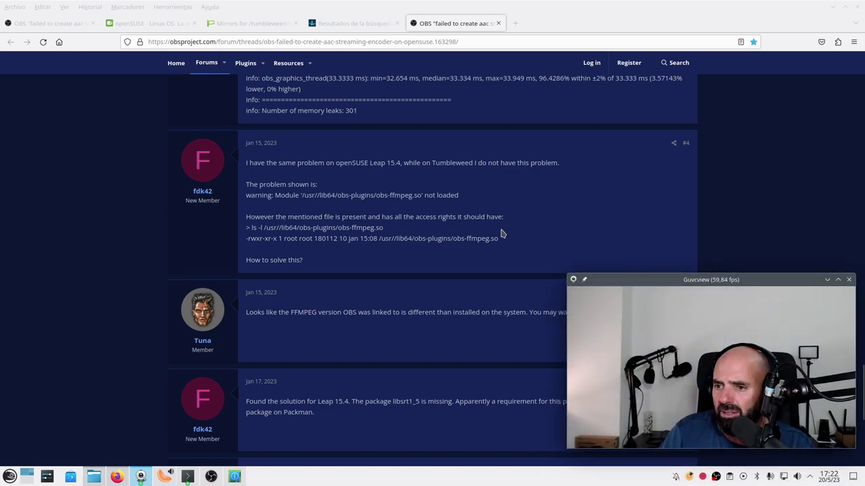
drag(390, 230, 253, 228)
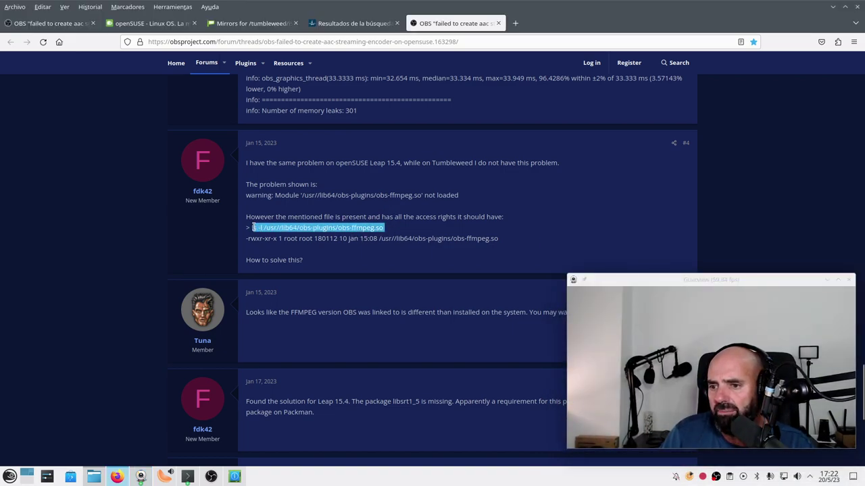
click(360, 263)
drag(312, 269, 255, 262)
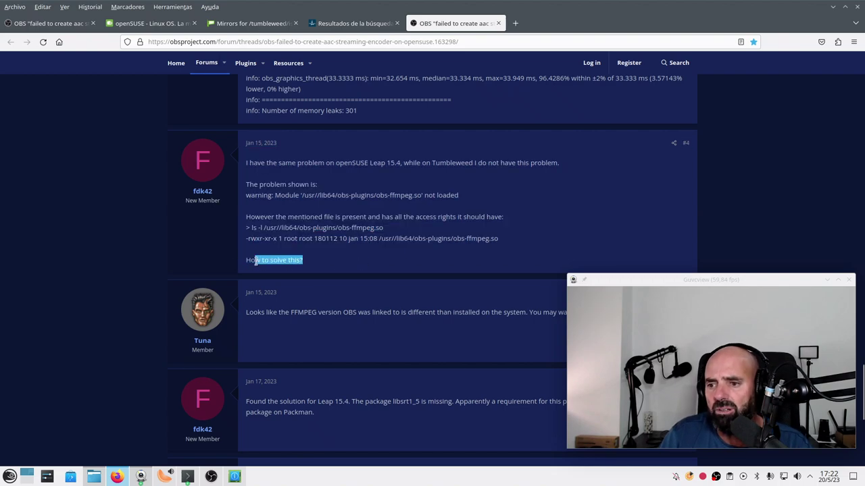
click(455, 260)
Step: Read the remaining replies, highlight the packages libsrt1_5 and libavdevice58_13, and move the webcam window to uncover the last post
scroll(455, 261, down, 2)
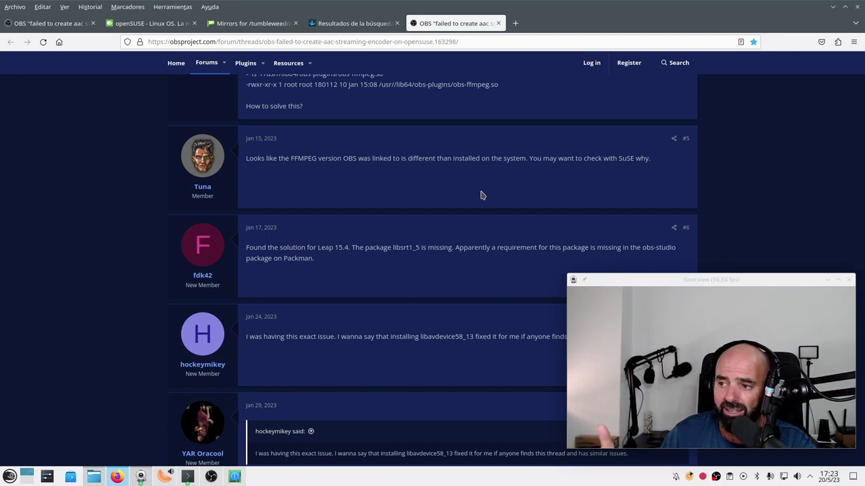
scroll(372, 220, down, 1)
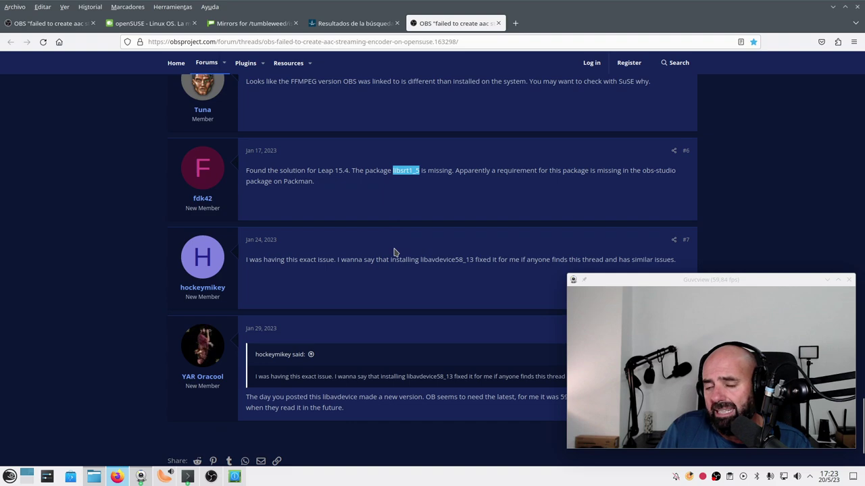
click(409, 195)
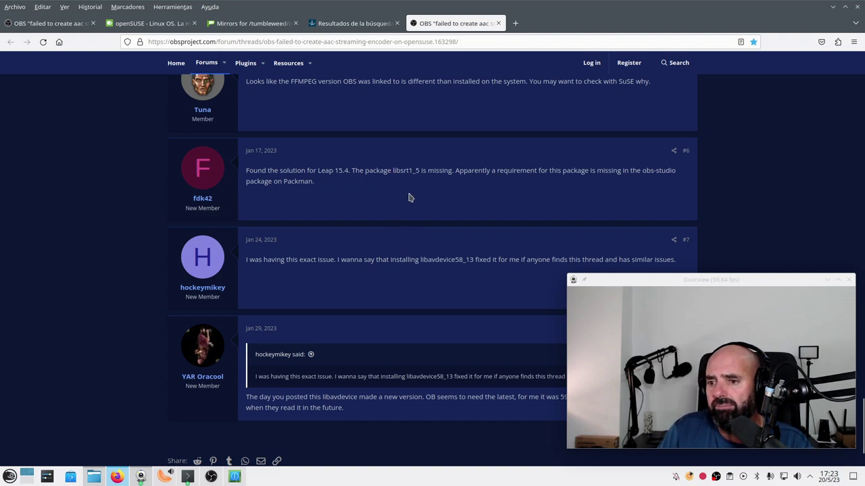
scroll(401, 215, down, 1)
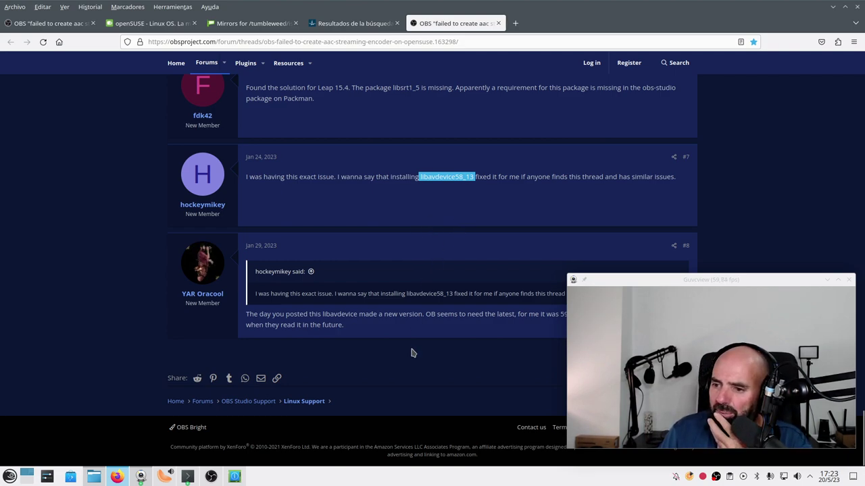
click(428, 339)
drag(631, 288, 635, 356)
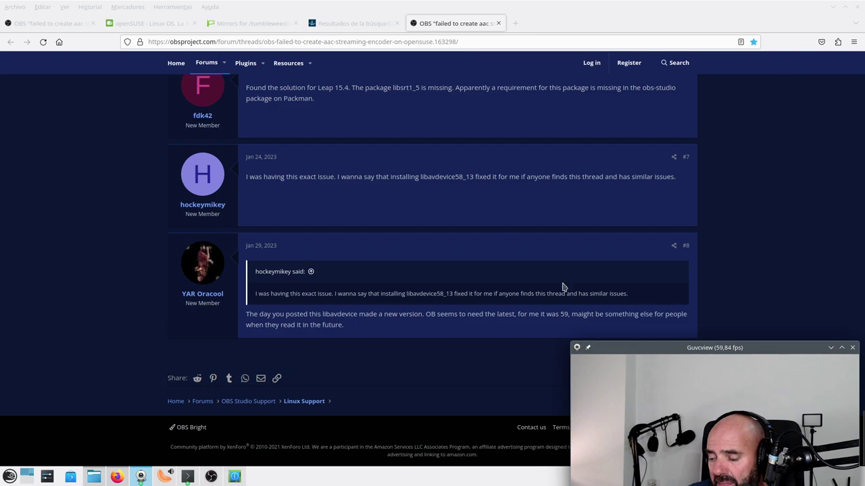
Step: Move the webcam window up, minimize Firefox and open Screenshot_20230520_162640.png from the Imágenes folder
drag(654, 349, 635, 278)
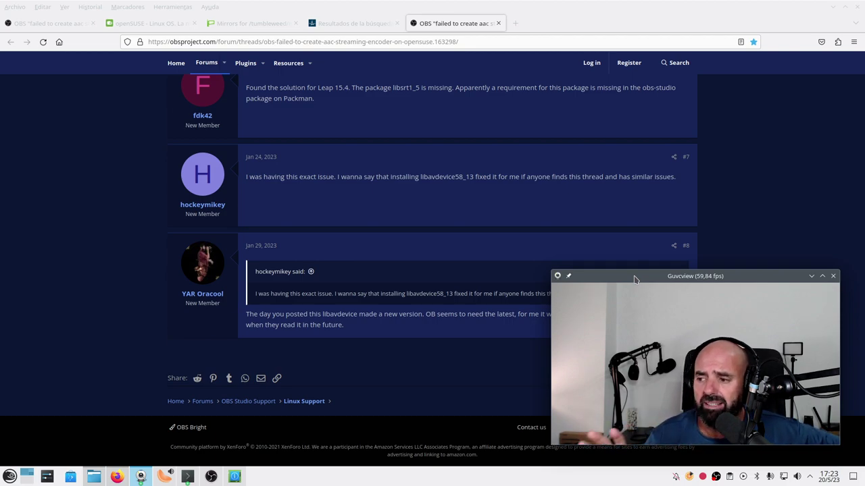
drag(668, 279, 642, 227)
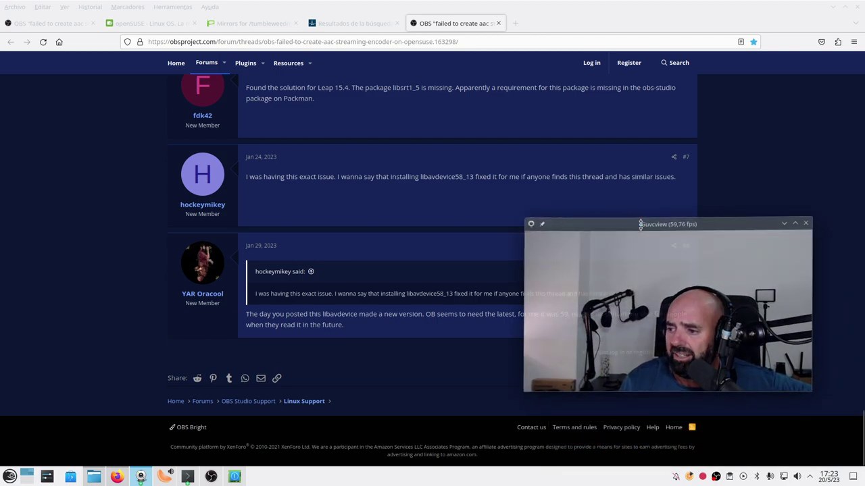
click(832, 9)
click(832, 10)
double_click(235, 135)
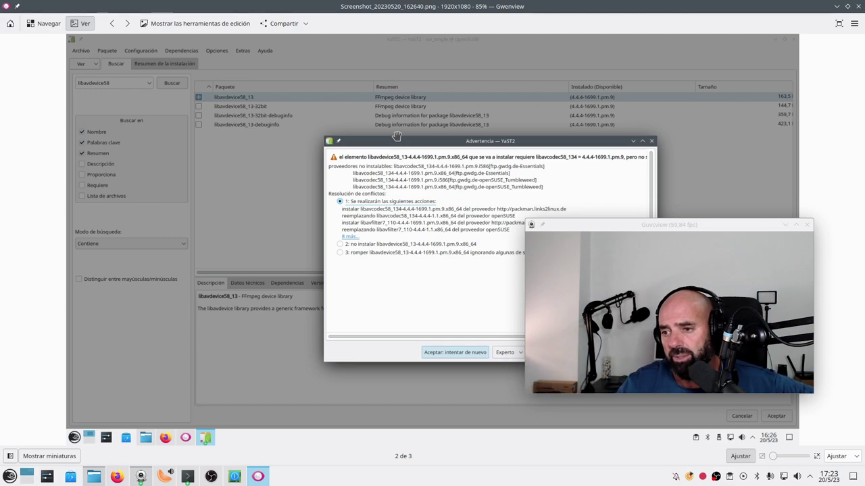
Step: Enlarge the screenshot to 107% to examine the libavdevice58_13 dependency conflict, keeping the webcam window off the text, and close the image viewer
drag(574, 226, 571, 279)
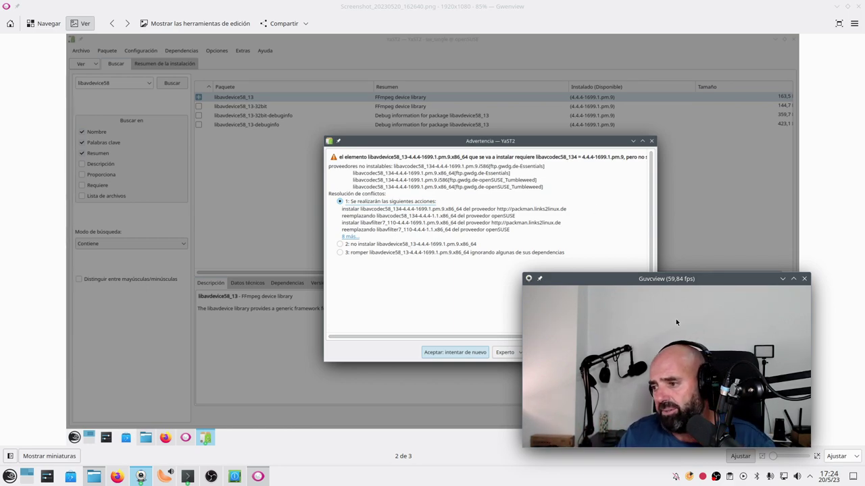
click(784, 460)
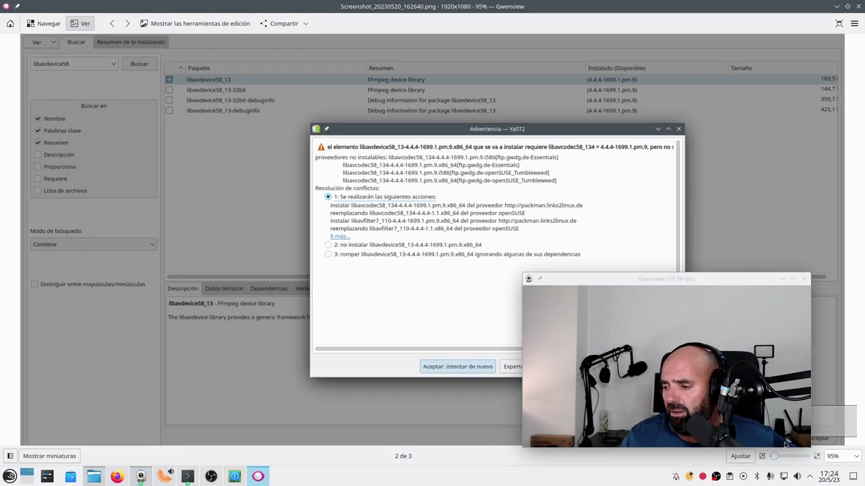
click(789, 458)
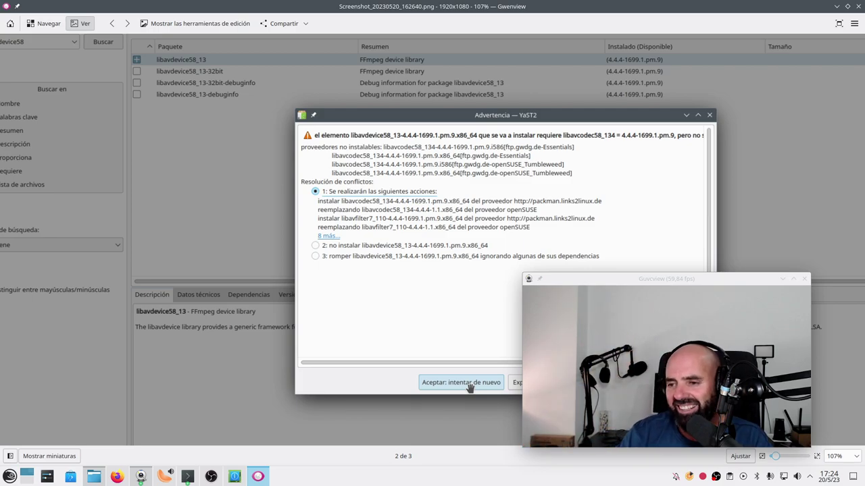
click(858, 6)
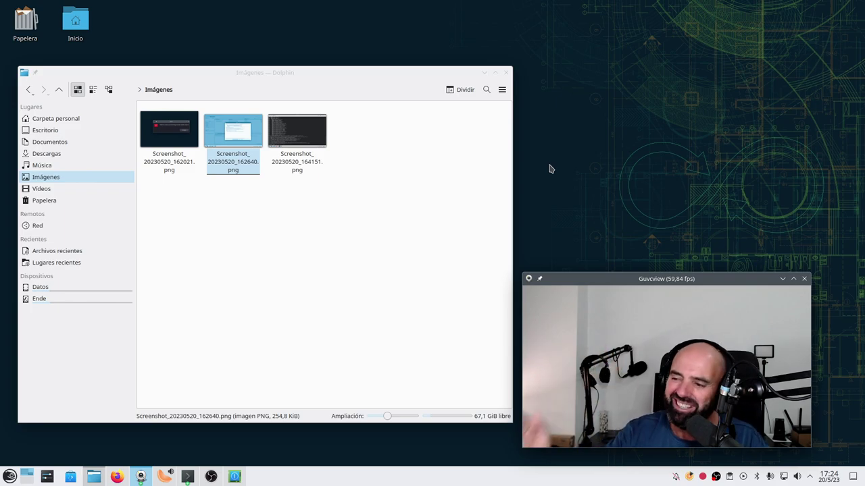
Step: Move the webcam window up beside the file manager and close the Imágenes folder window
drag(618, 287, 624, 130)
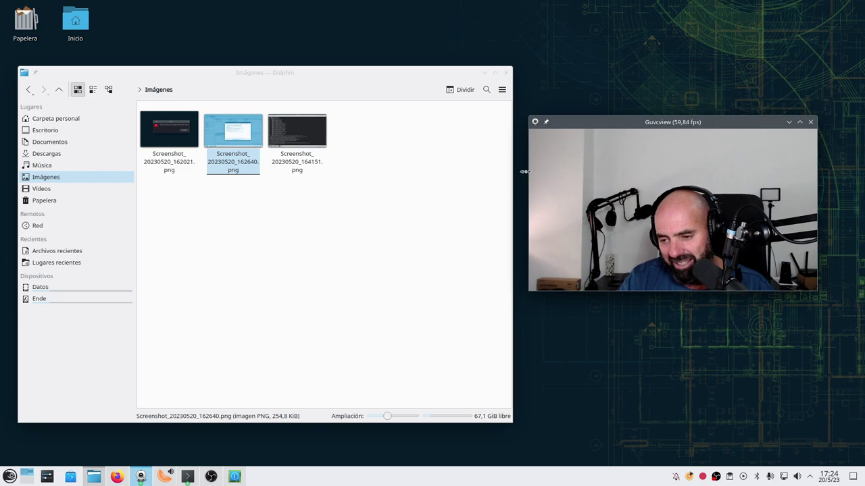
click(312, 269)
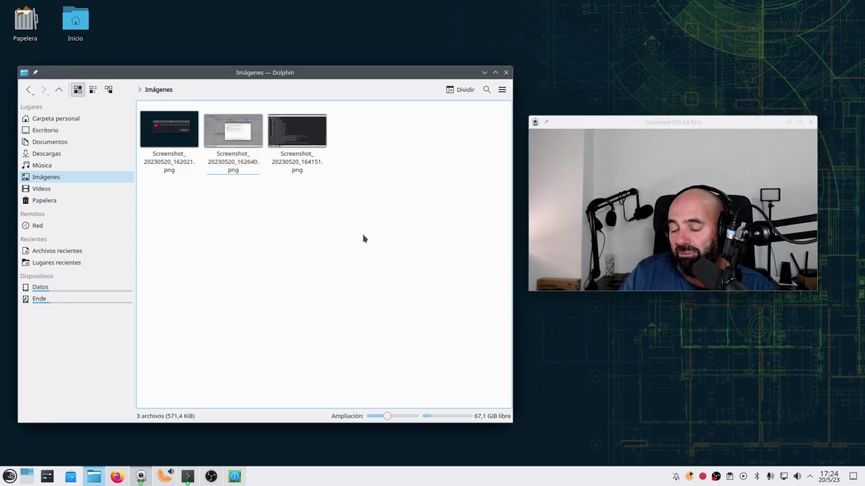
click(506, 73)
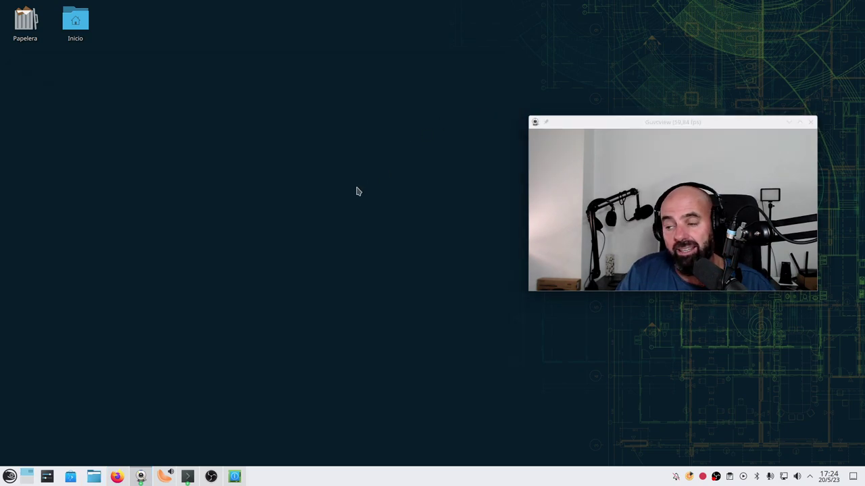
Step: Launch the YaST control center as root, entering the root password, and move the webcam window off the upper modules
click(10, 476)
click(137, 372)
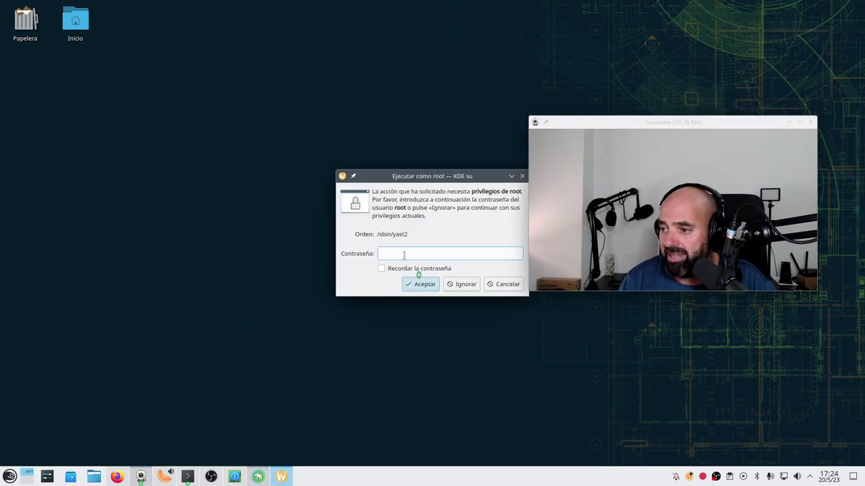
text(•••••••••••)
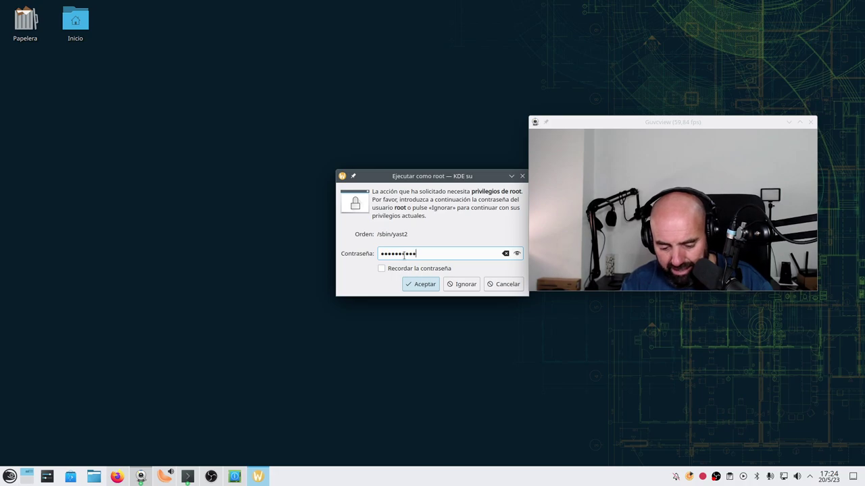
key(Return)
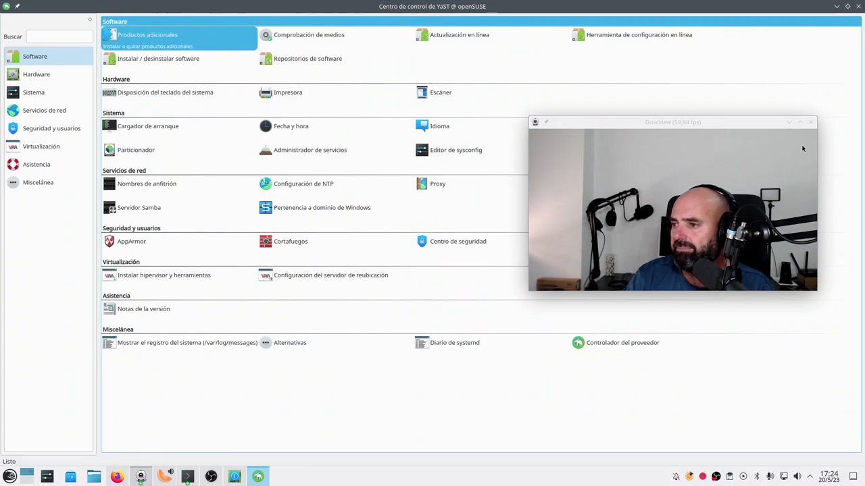
click(730, 127)
drag(730, 127, 760, 297)
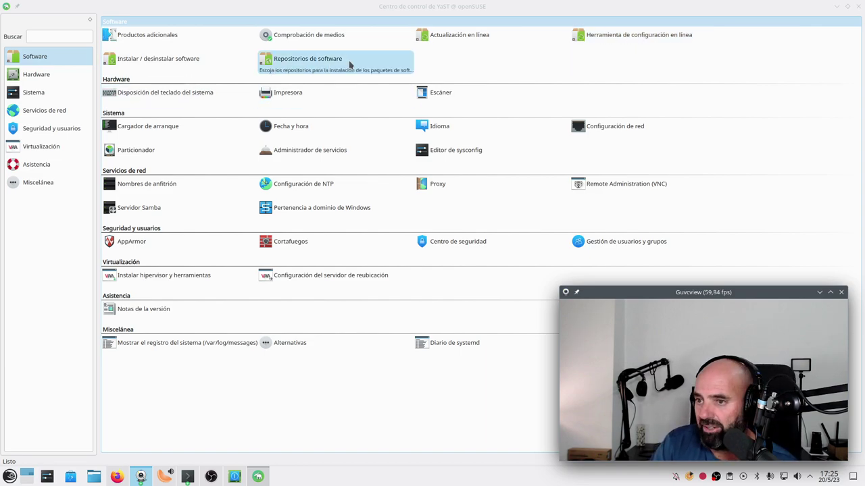
Step: Open YaST's software repositories module and start adding a repository, moving its window clear of the webcam
double_click(349, 61)
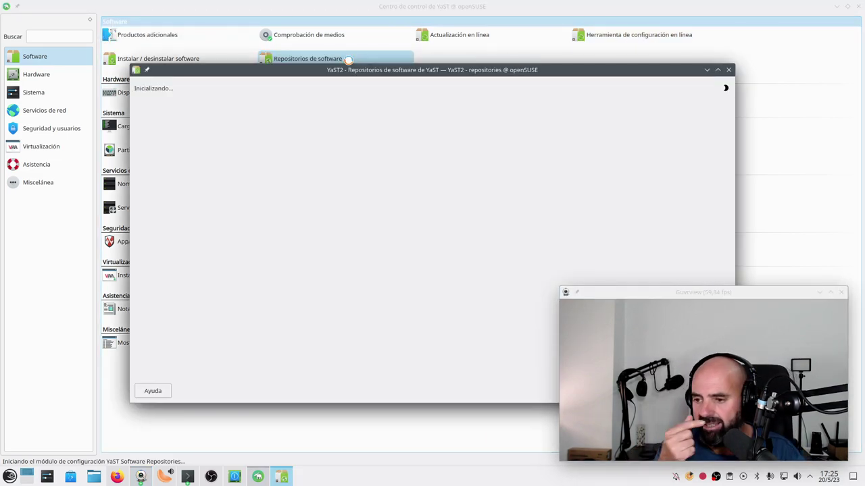
drag(433, 71, 381, 58)
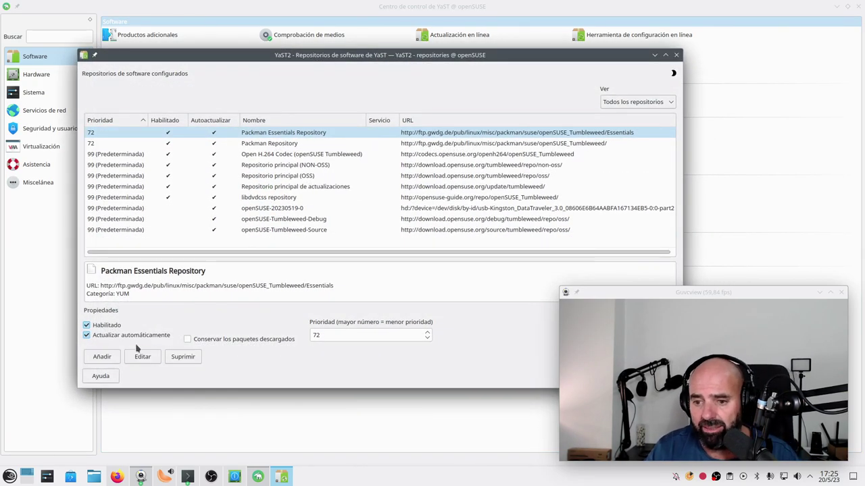
click(102, 357)
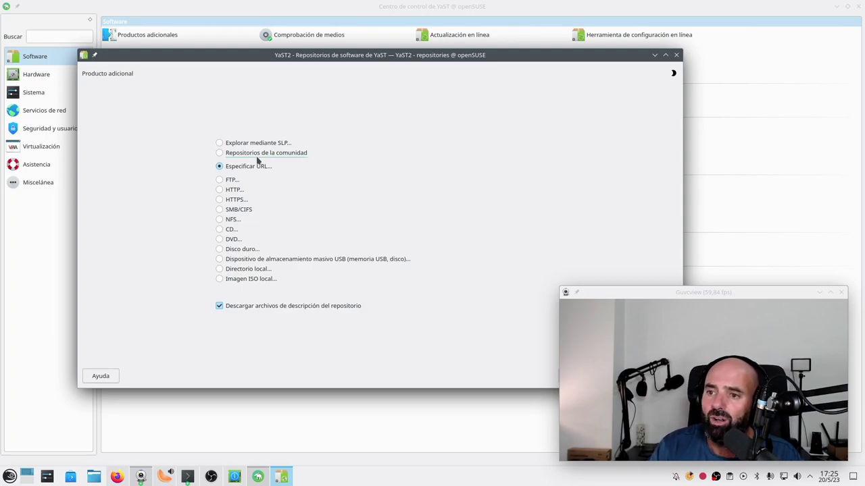
drag(362, 59, 292, 39)
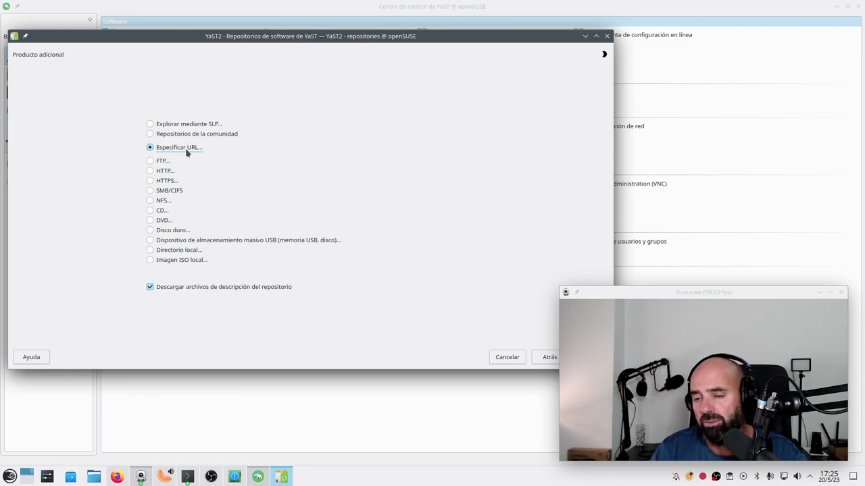
Step: Show the online list of community repositories and arrange the YaST and webcam windows so it can be read
drag(573, 292, 599, 260)
drag(442, 48, 406, 58)
click(554, 366)
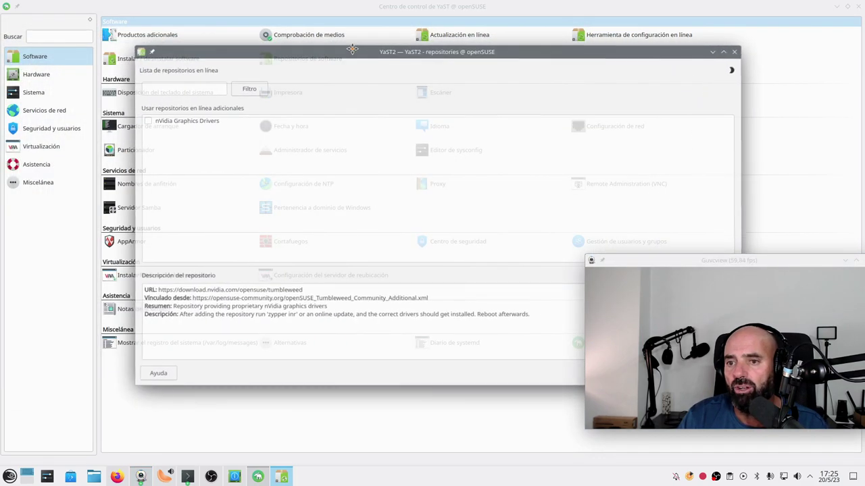
drag(352, 51, 270, 53)
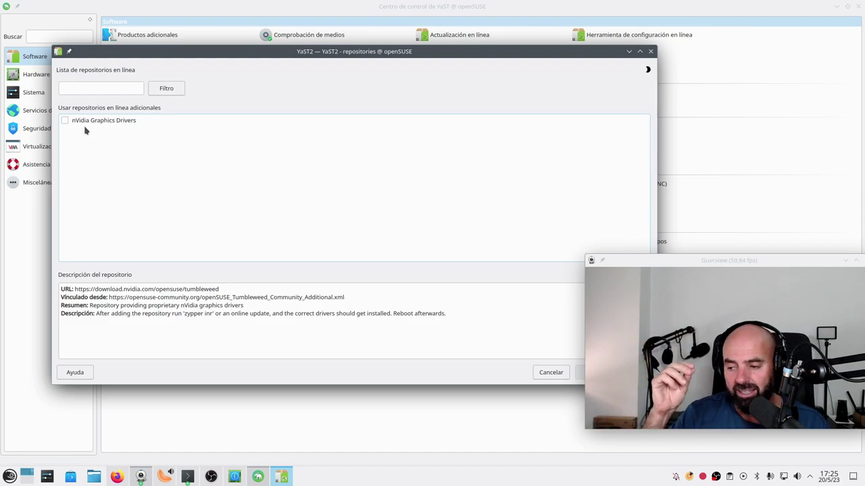
Step: Cancel the community repository list and the additional product page, leaving the repositories module without adding anything
click(549, 374)
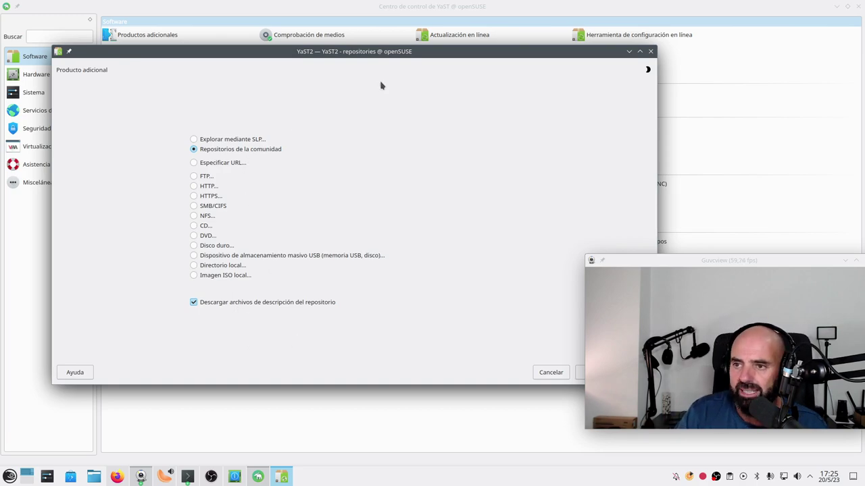
drag(403, 55, 330, 41)
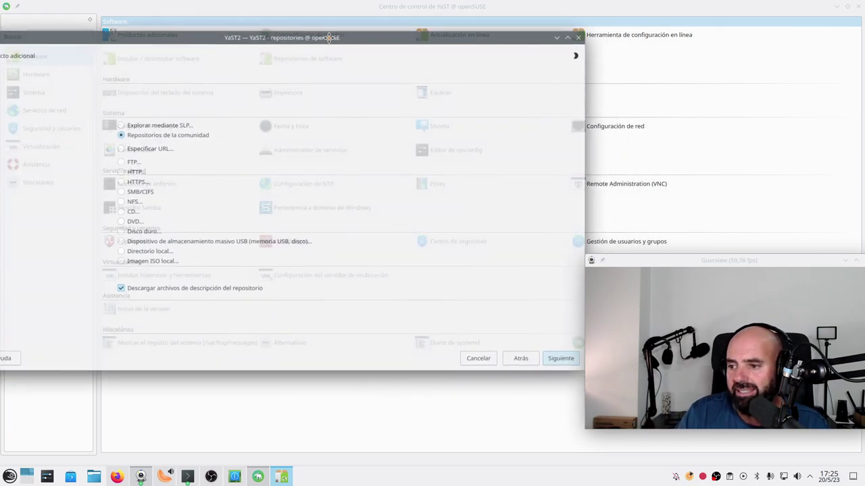
click(479, 360)
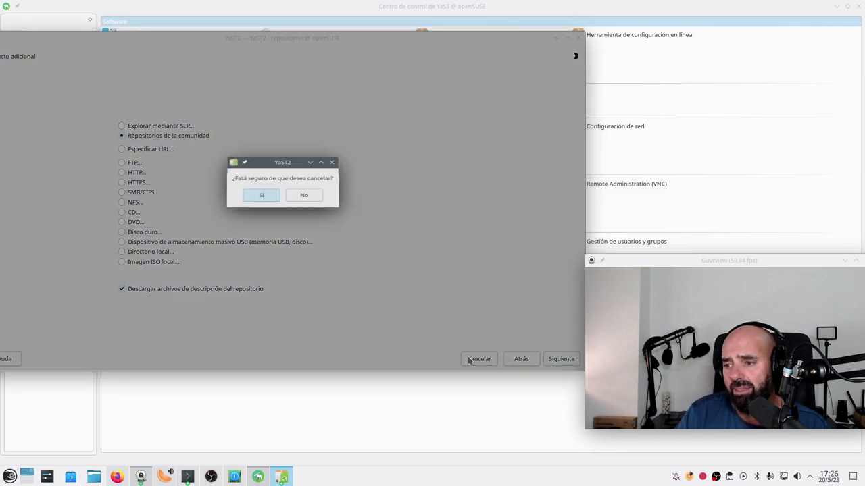
click(277, 217)
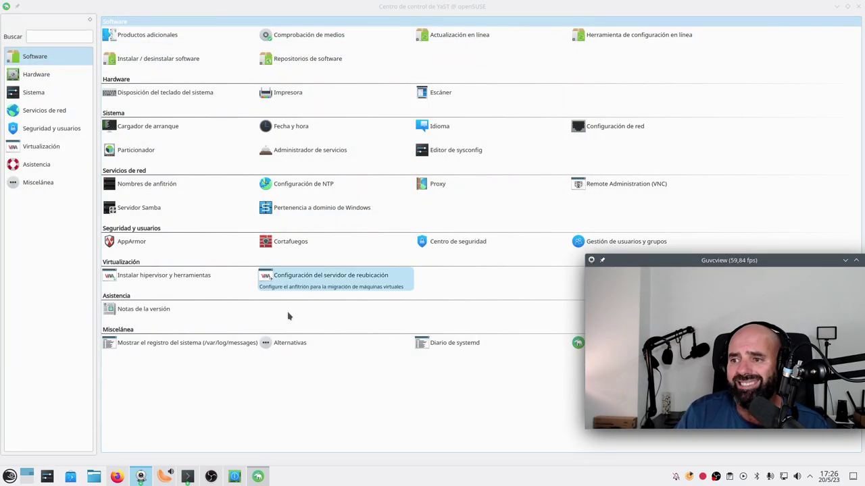
Step: Open YaST's software installation module maximized, search the packages for intel and look through the results
click(175, 60)
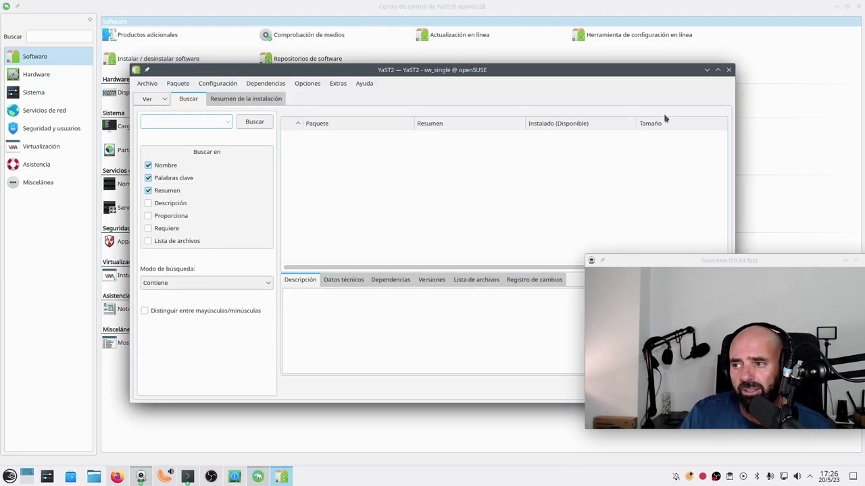
click(718, 70)
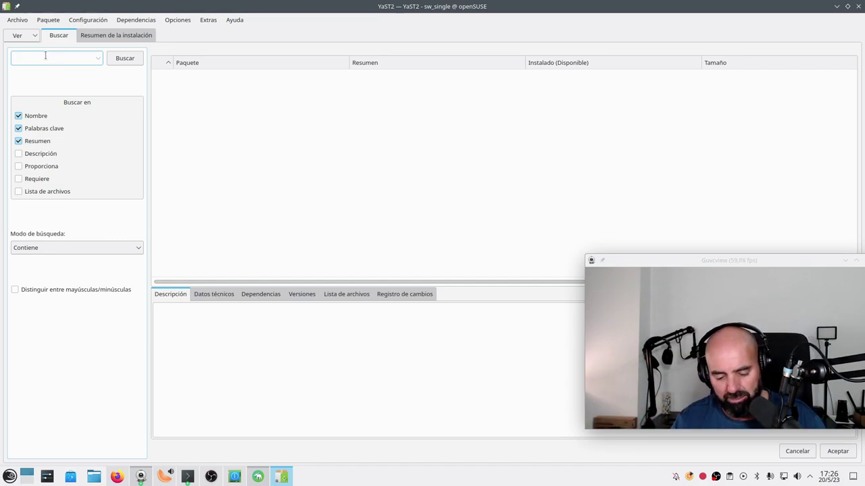
text(intel)
key(Return)
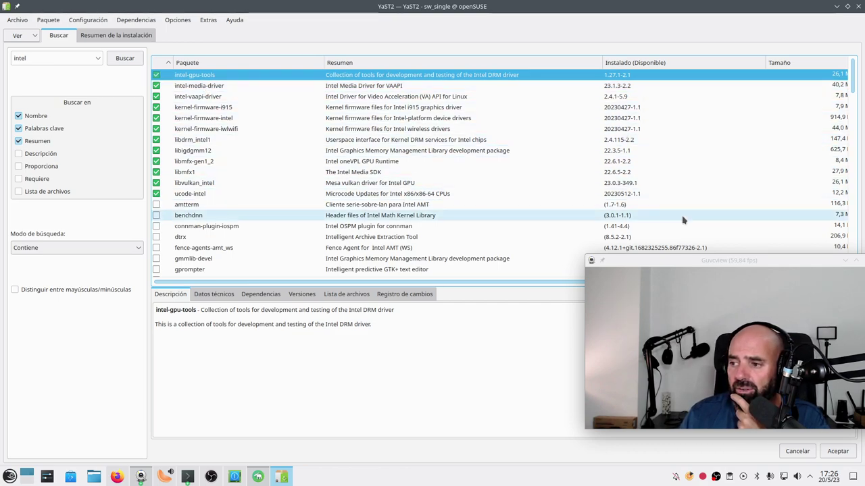
drag(687, 261, 644, 262)
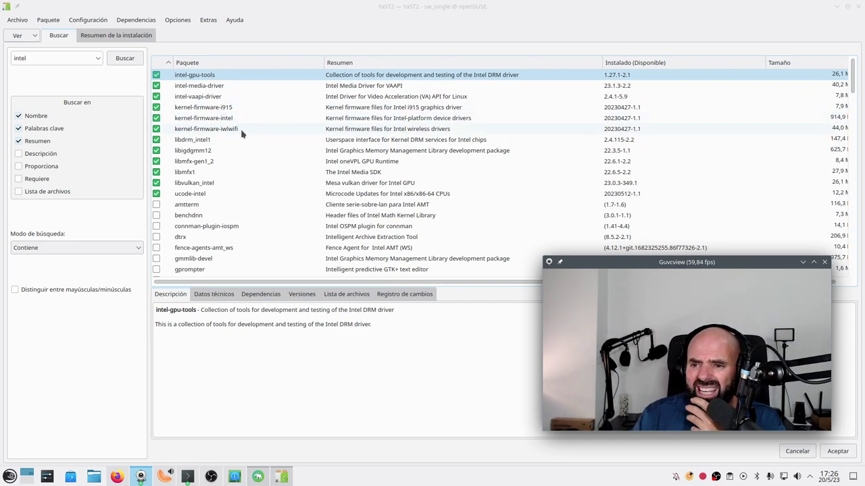
scroll(209, 207, down, 5)
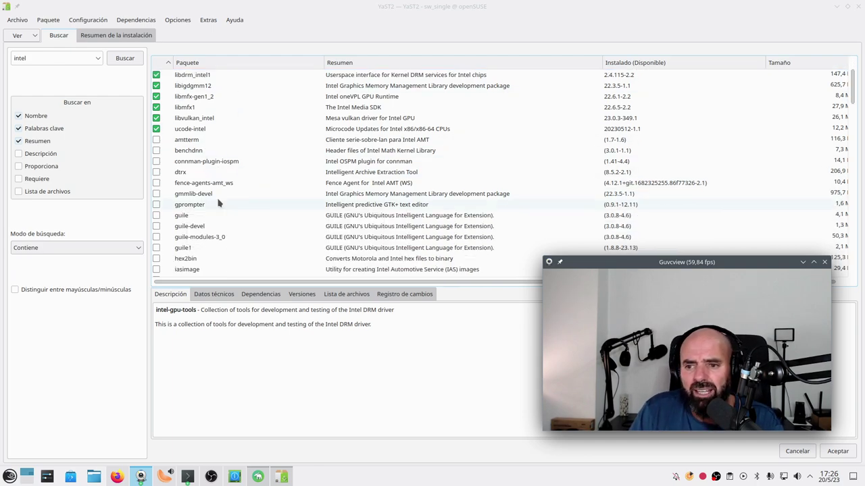
scroll(218, 201, up, 5)
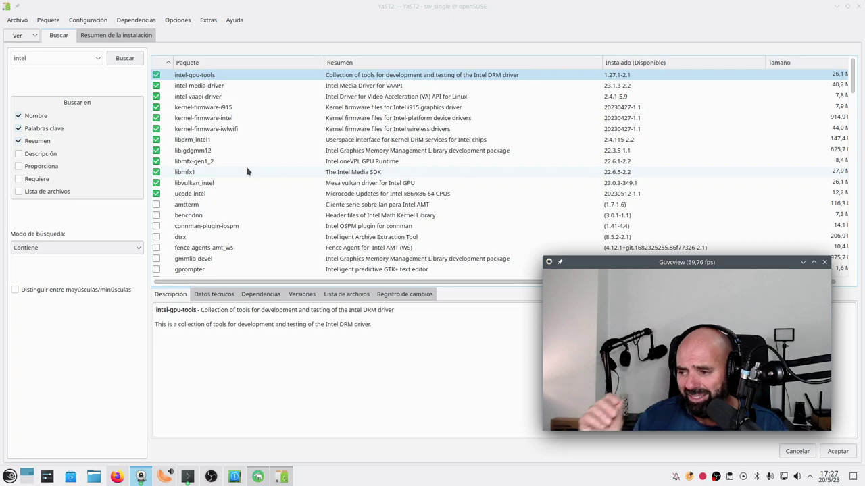
Step: Search the packages for pipewire and enlarge the results list to show more of them
click(60, 61)
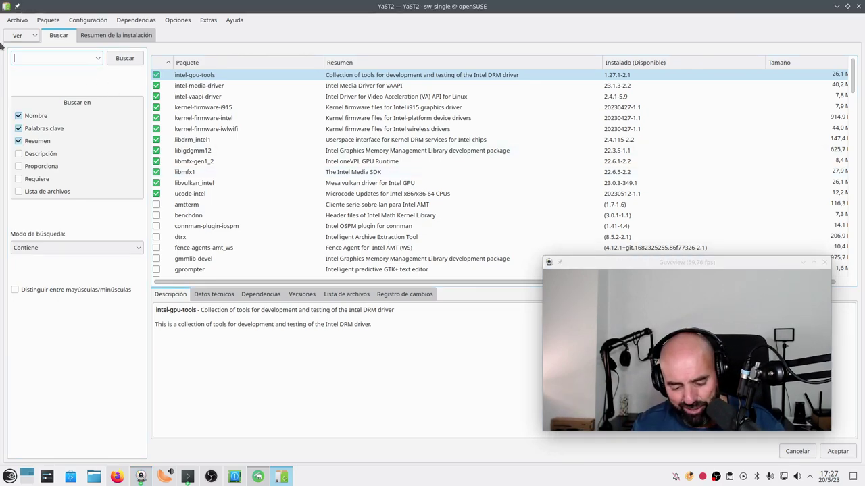
text(pip)
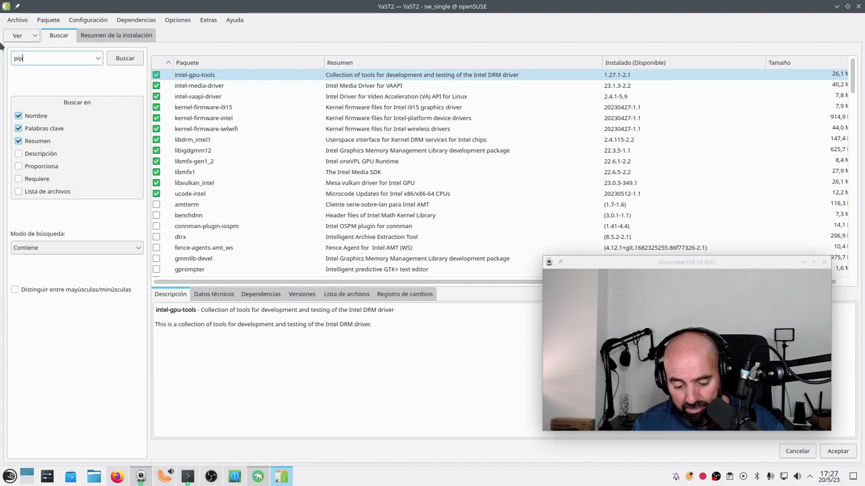
text(ewire)
key(Return)
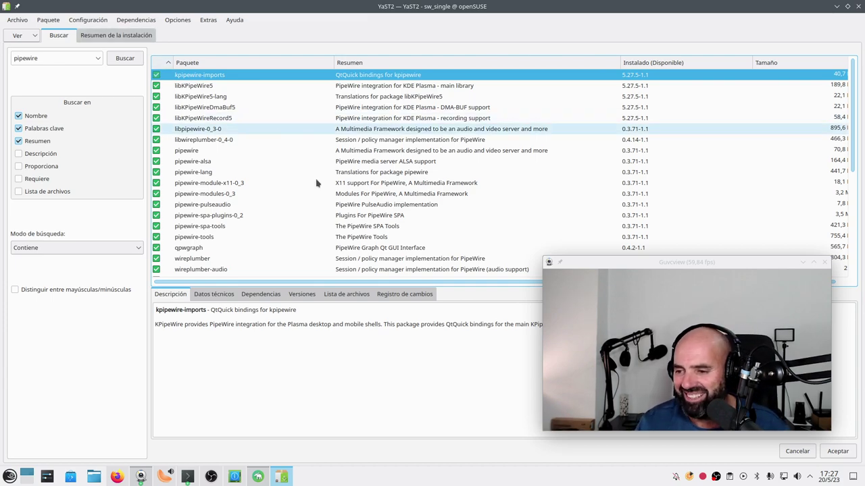
drag(457, 282, 471, 346)
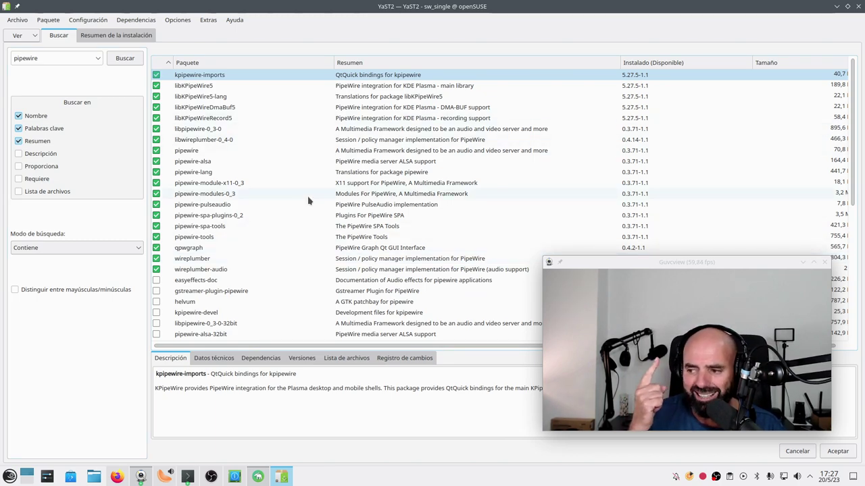
Step: Search the packages for pulseaudio and move the webcam window to uncover the lower part of the page
drag(67, 59, 3, 60)
text(pulseaudio)
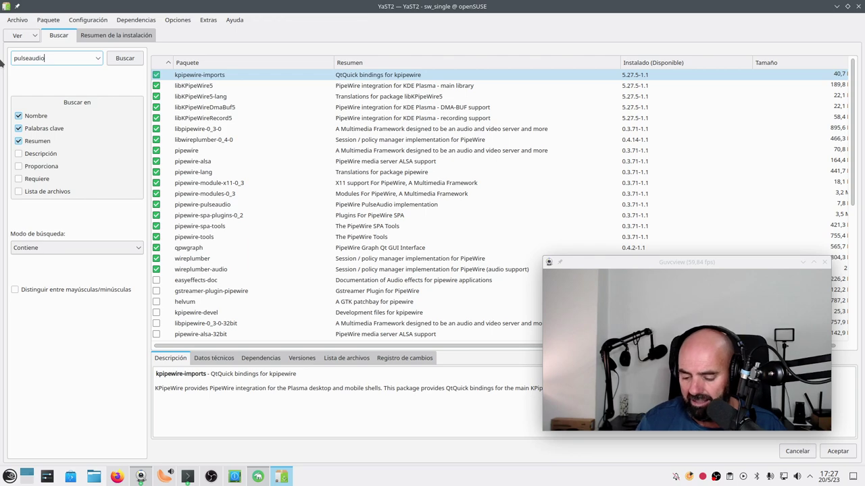
key(Return)
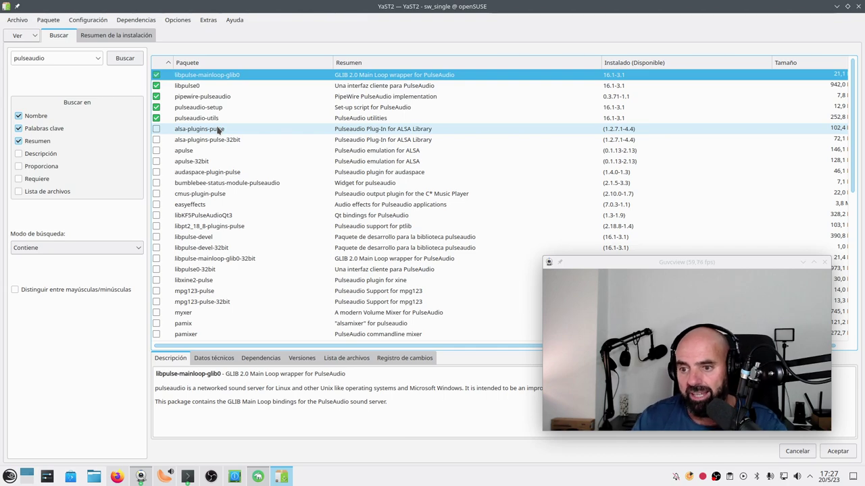
drag(679, 265, 613, 165)
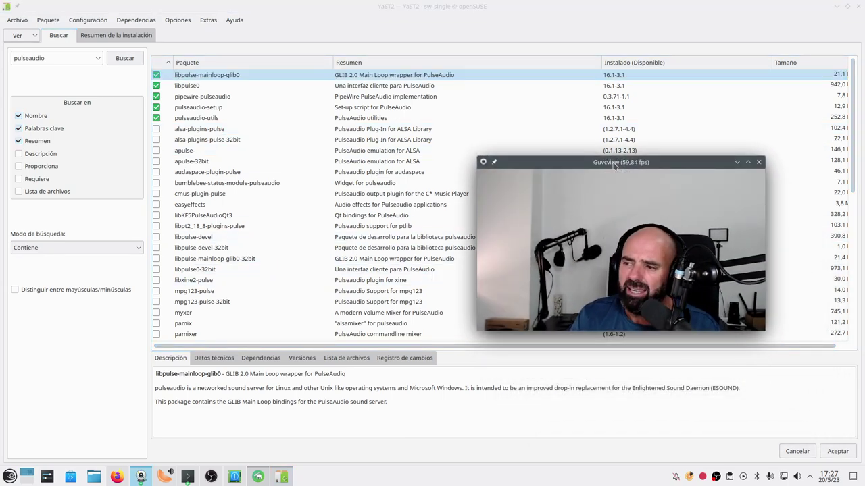
Step: Clear the package search text and show the available views and the extra package options without choosing any
drag(59, 58, 3, 59)
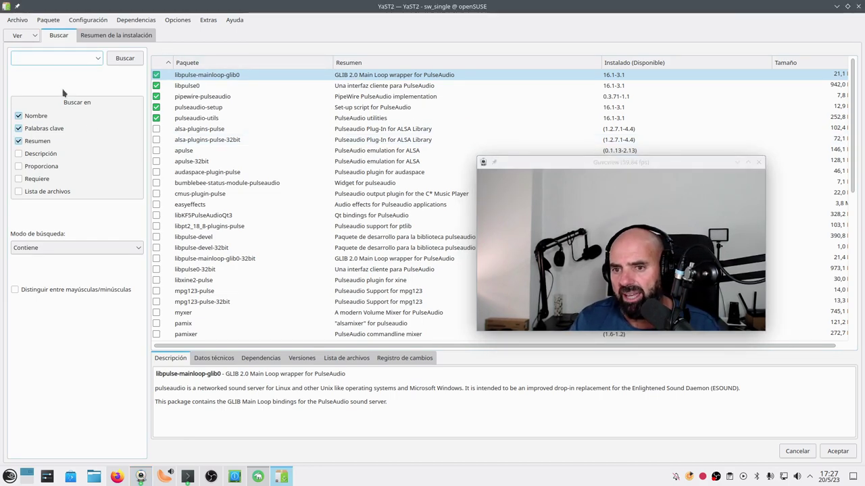
click(21, 35)
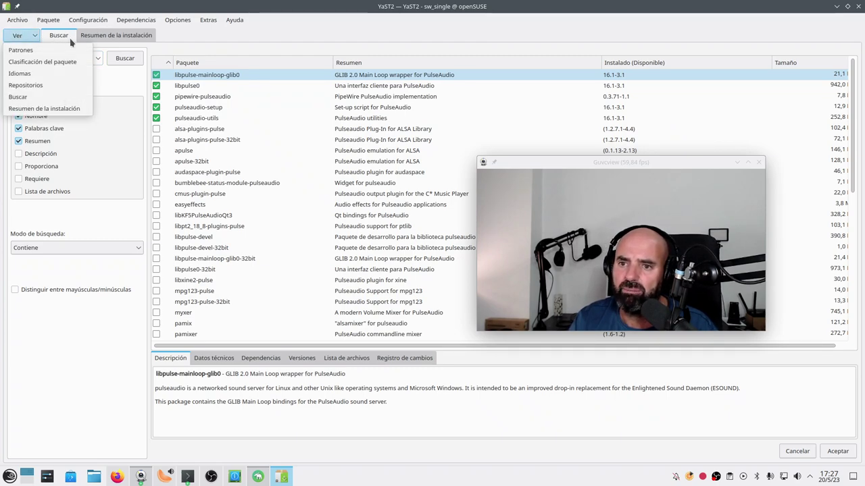
click(102, 359)
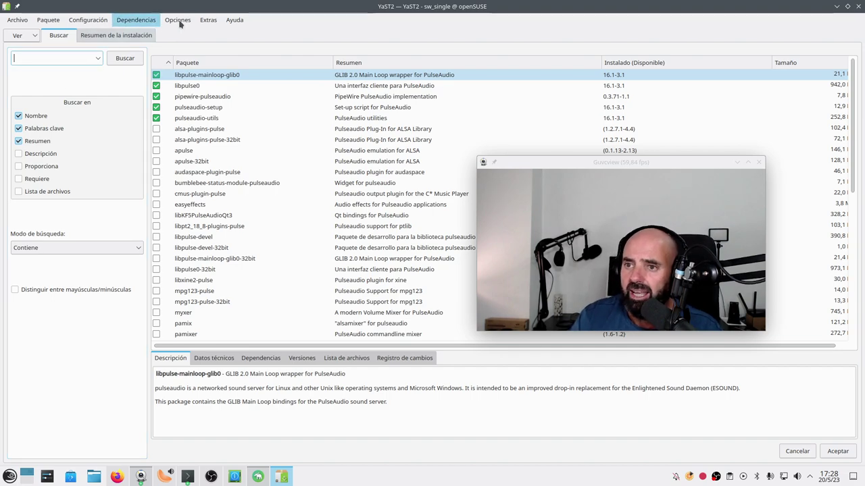
click(208, 20)
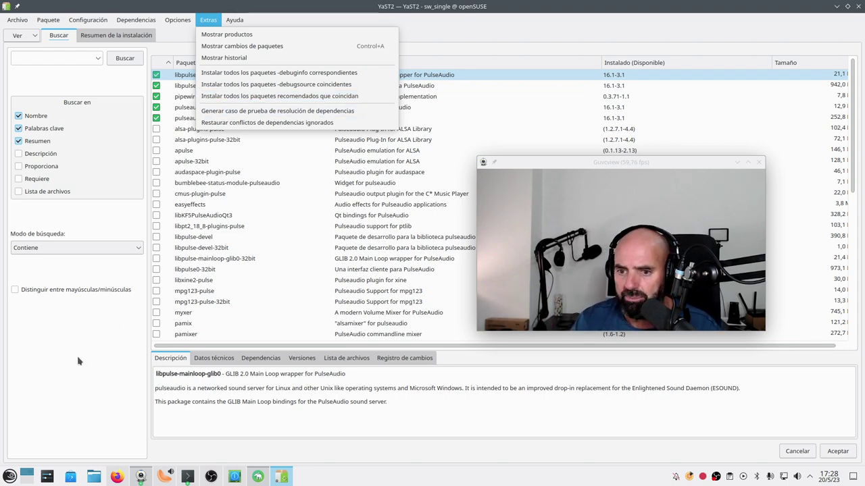
click(73, 99)
Step: Search the packages for audacious and mark the audacious package for installation
click(56, 57)
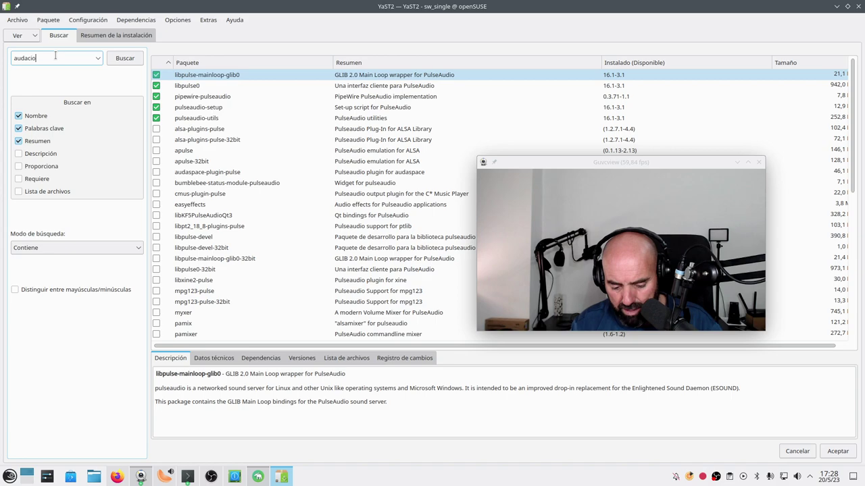
key(Return)
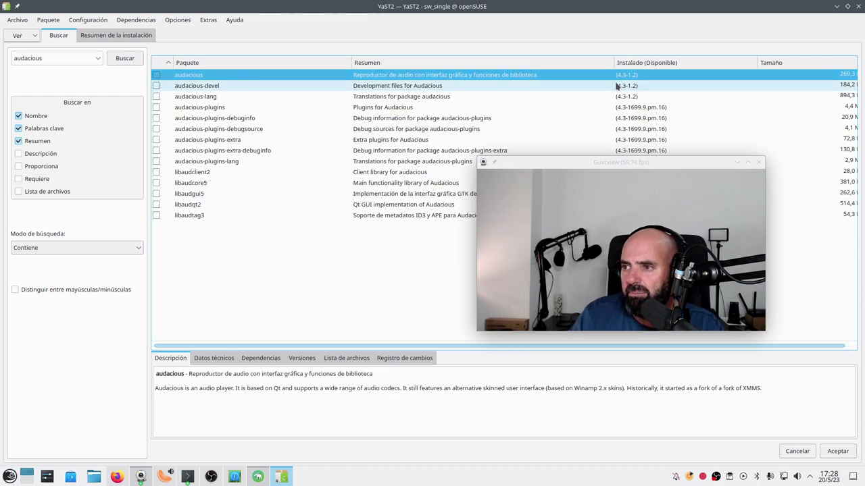
click(156, 75)
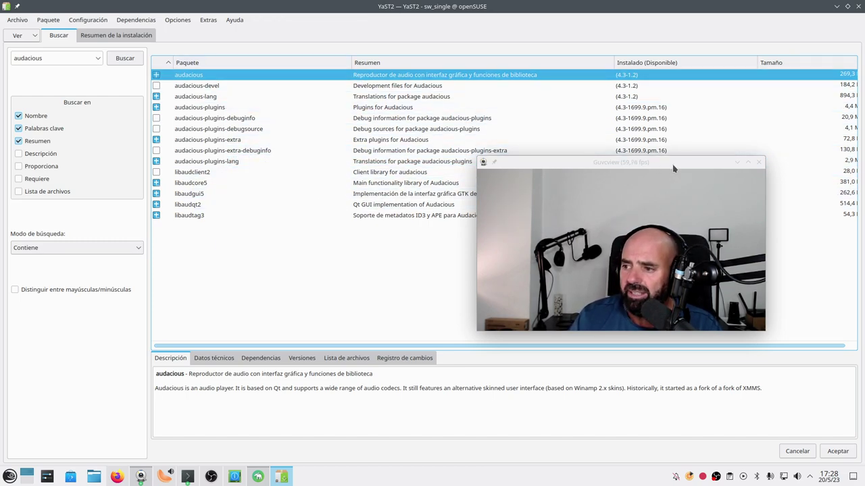
Step: Review the audacious package's technical data, dependencies, versions and description, enlarging the details area and moving the webcam window aside
drag(671, 165, 675, 126)
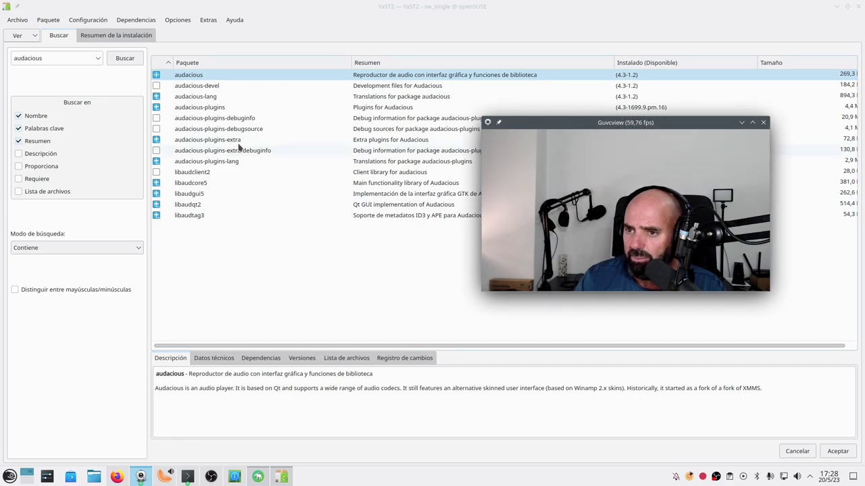
click(252, 75)
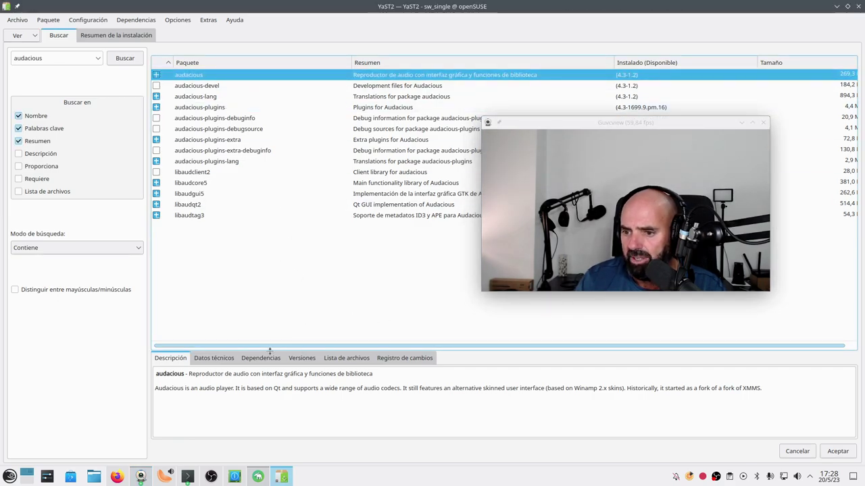
click(219, 360)
click(257, 359)
click(305, 359)
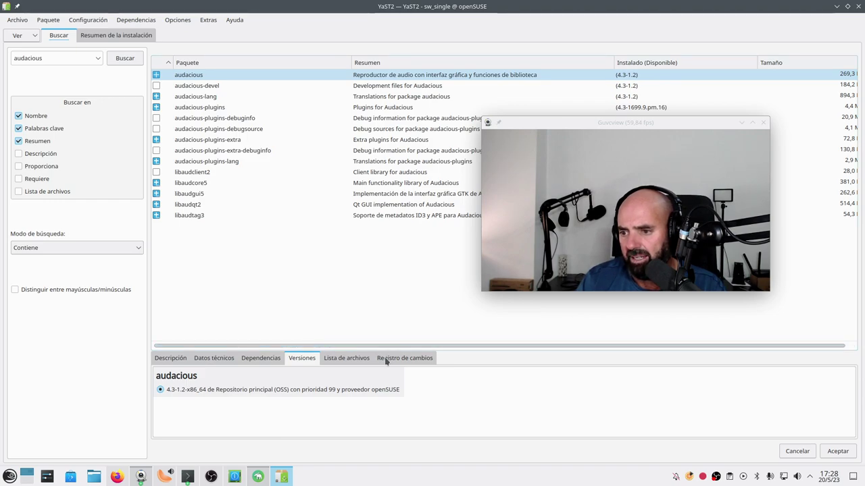
drag(410, 352, 409, 295)
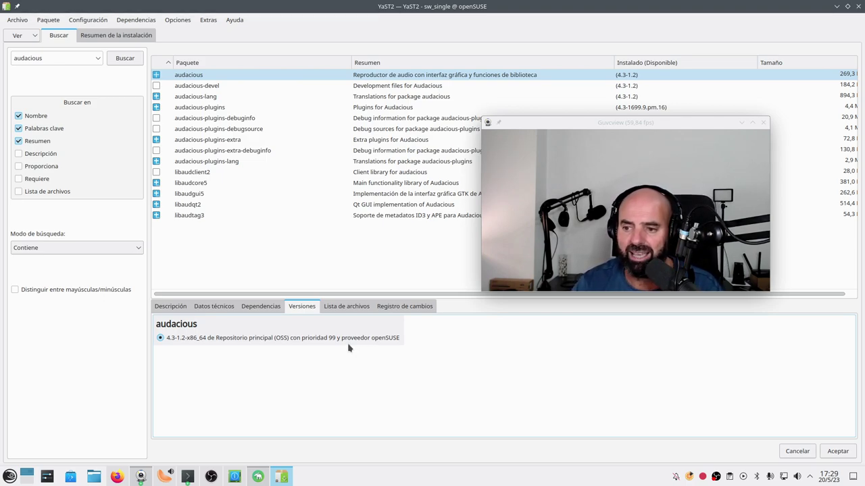
drag(674, 125, 724, 334)
click(177, 309)
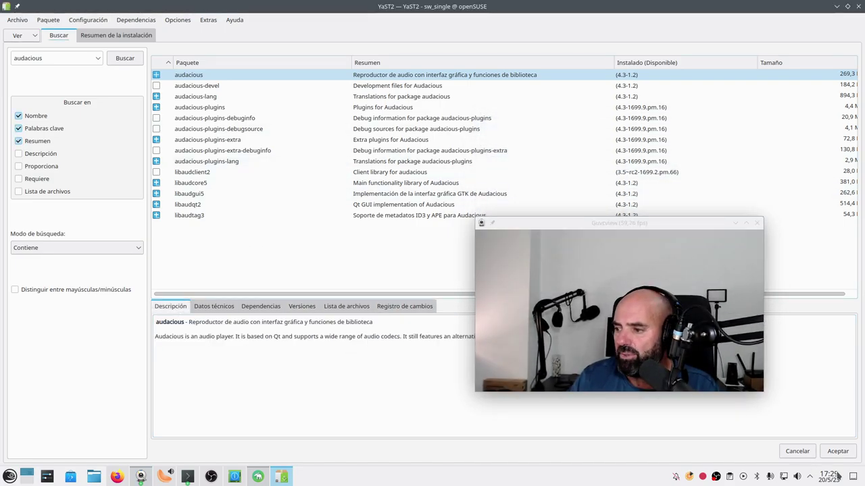
Step: Accept the audacious installation, enlarge the list of automatic dependency changes to read it, and continue with them
click(838, 452)
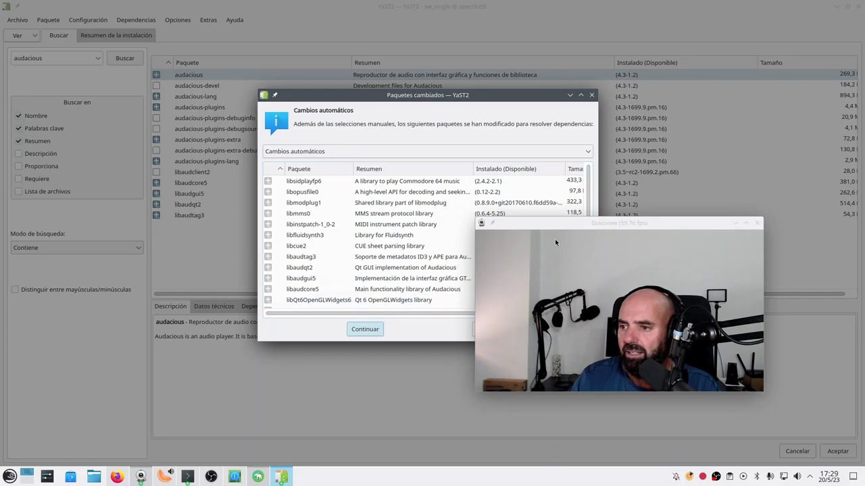
drag(448, 99, 205, 45)
drag(357, 287, 443, 412)
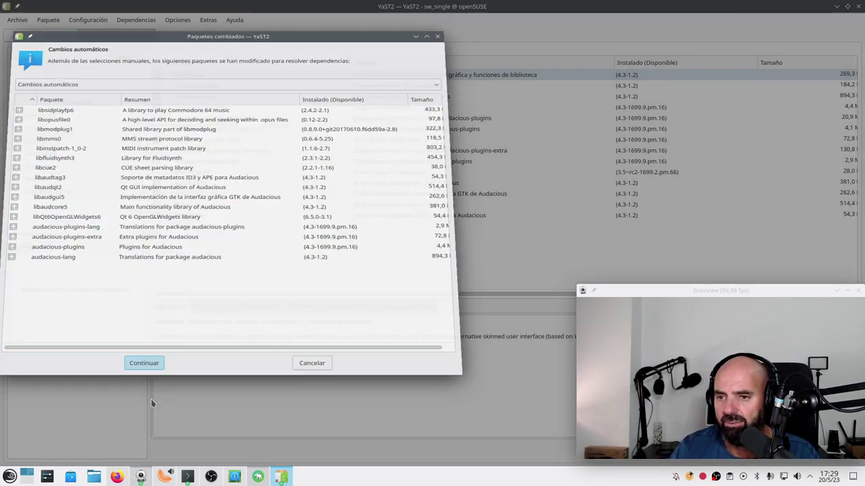
click(151, 400)
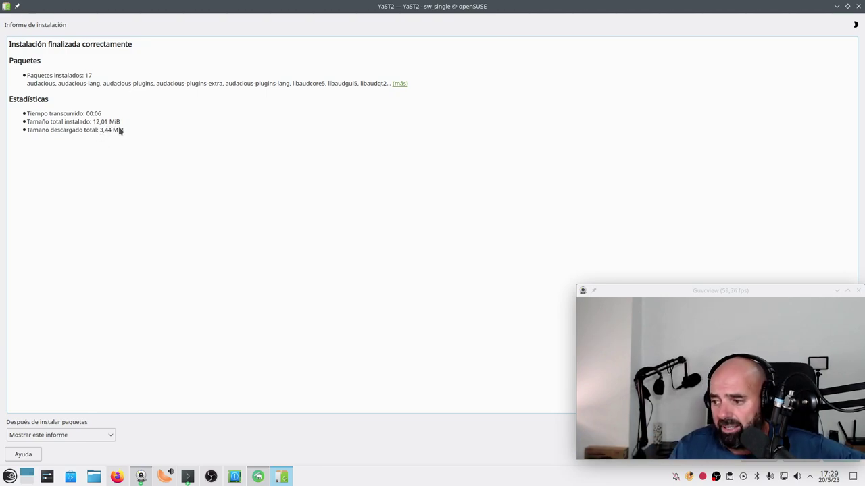
Step: Uncover the installation report's controls, continue back to the package search and close the software module
drag(662, 301, 642, 263)
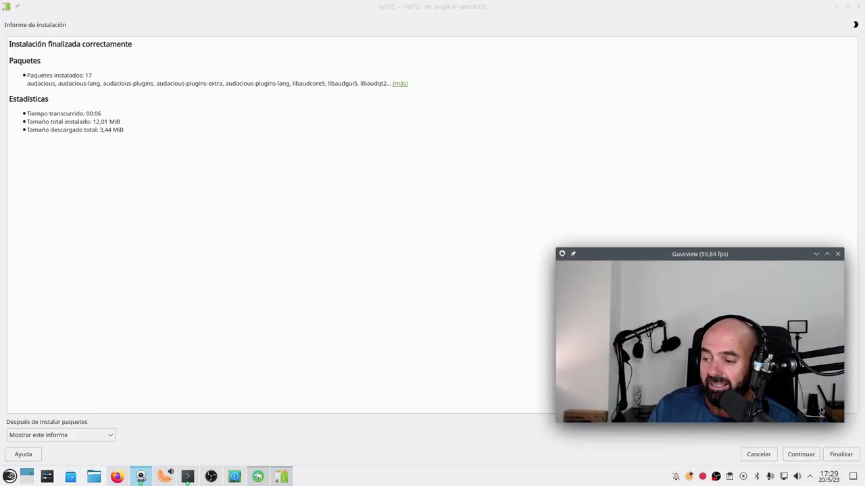
click(803, 455)
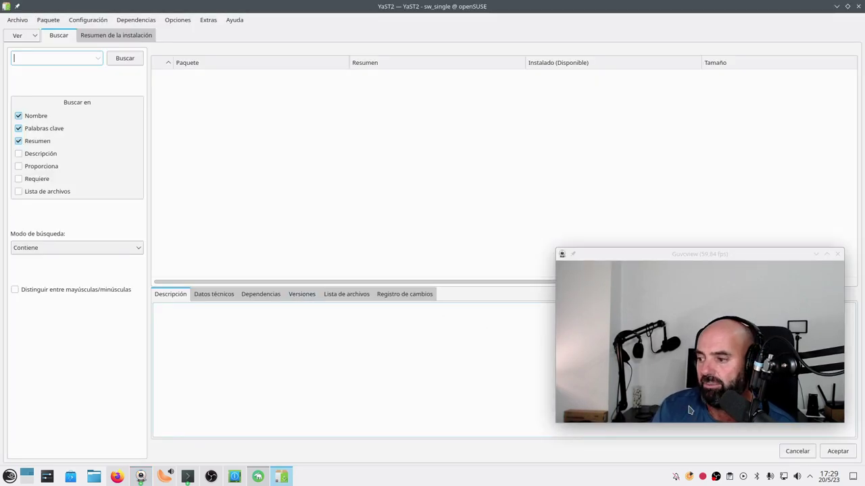
click(858, 6)
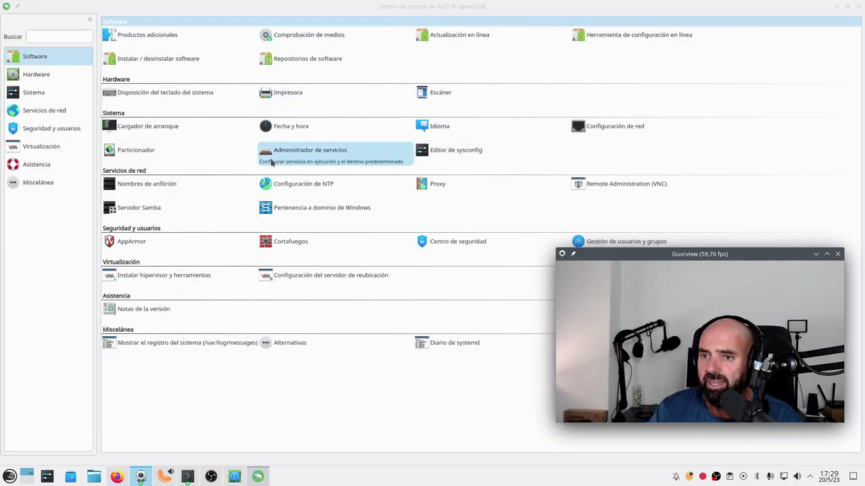
Step: Open YaST's software repositories module and arrange its window and the webcam so the repository list can be read
click(277, 63)
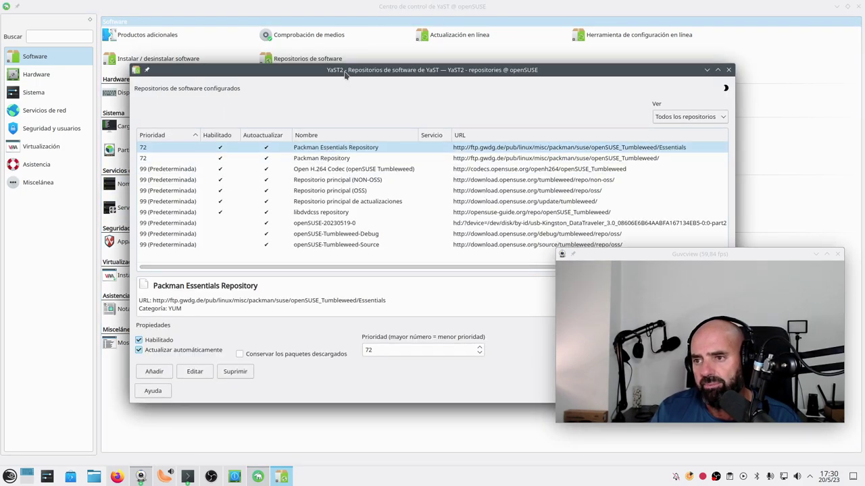
drag(345, 74, 327, 54)
drag(649, 256, 646, 277)
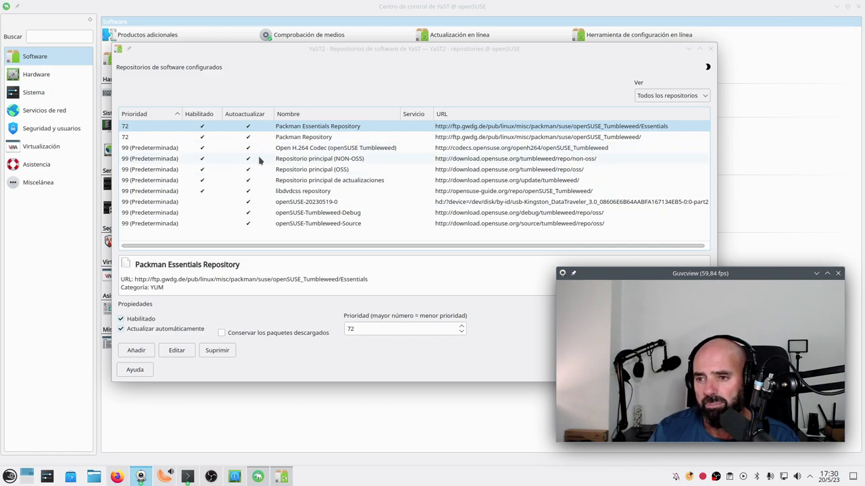
Step: Compare the priorities of the two Packman repositories with those of the openSUSE repositories, leaving every value as it is
click(291, 139)
click(303, 129)
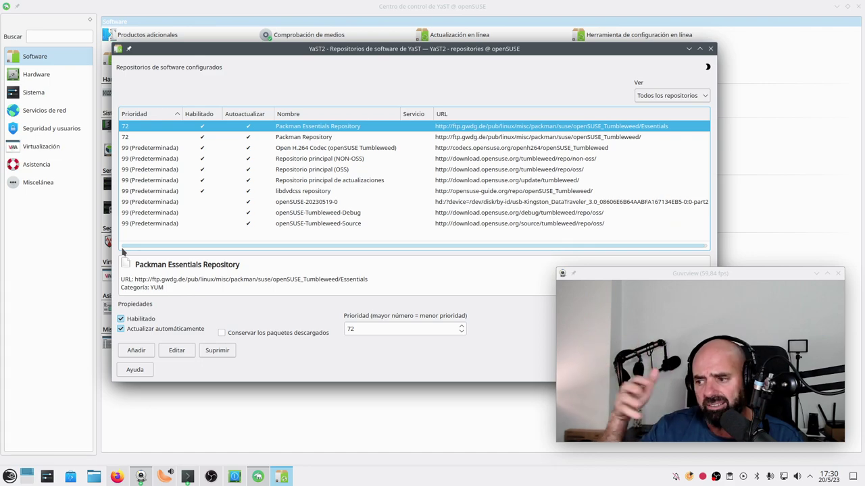
click(137, 137)
click(368, 330)
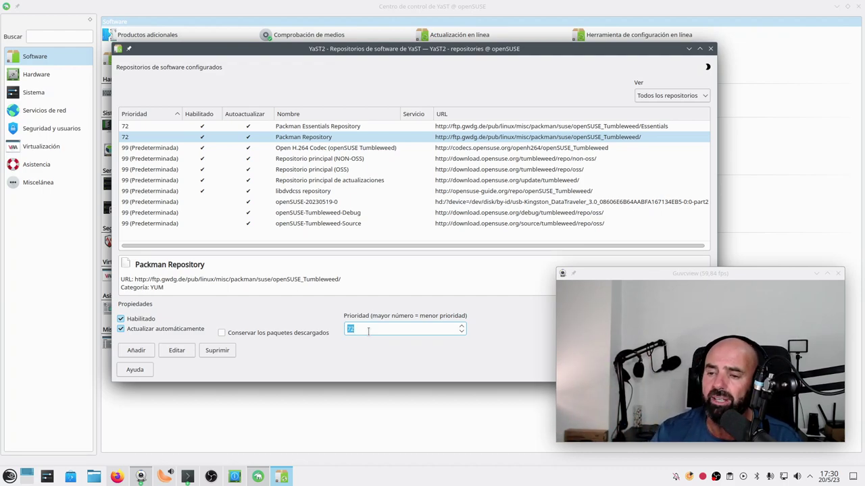
click(309, 147)
key(Down)
key(Down)
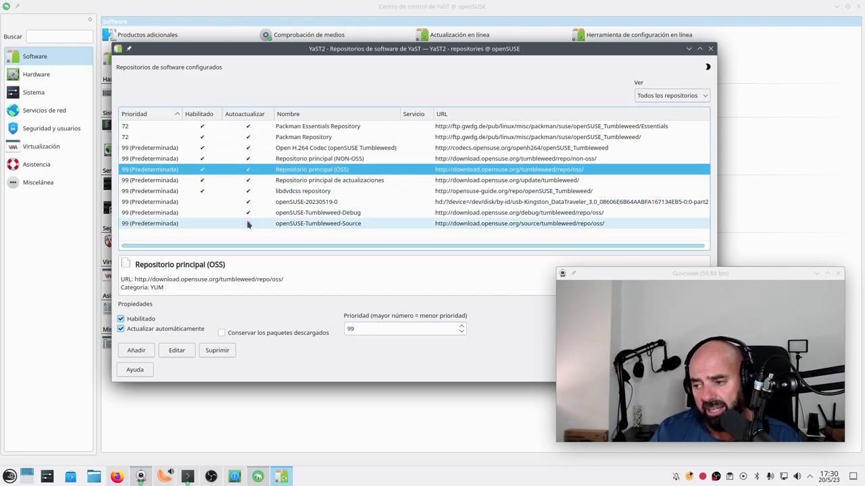
click(128, 126)
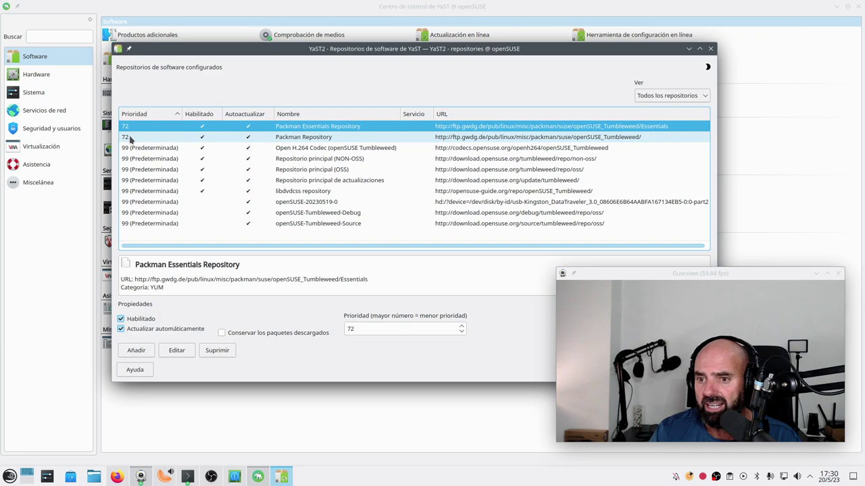
click(132, 138)
double_click(368, 329)
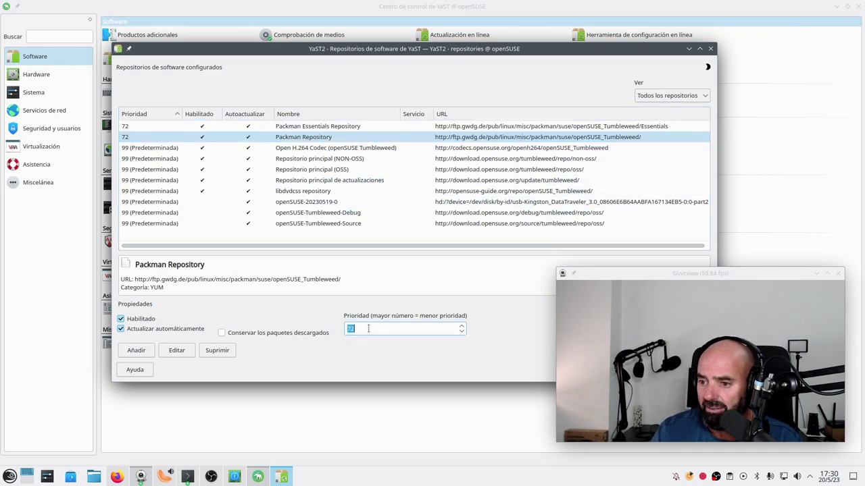
click(167, 181)
click(169, 126)
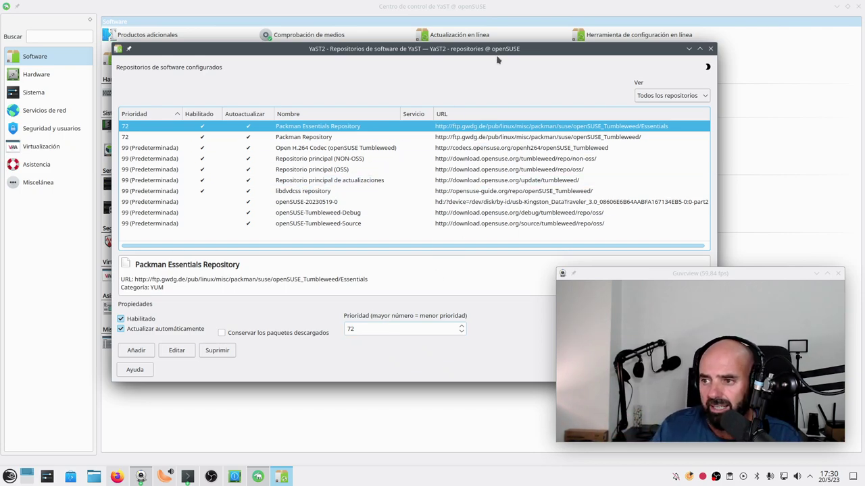
Step: Move the repositories and webcam windows apart and accept the repository configuration
drag(506, 52, 491, 60)
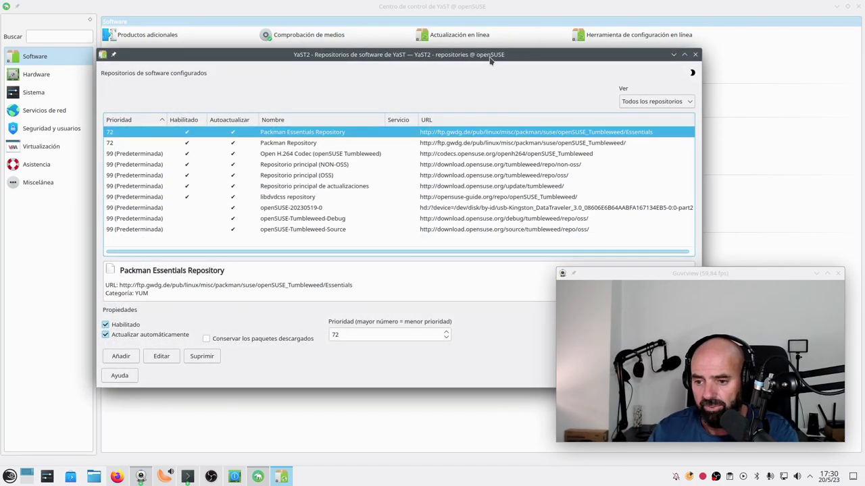
drag(696, 273, 698, 292)
drag(584, 68, 414, 111)
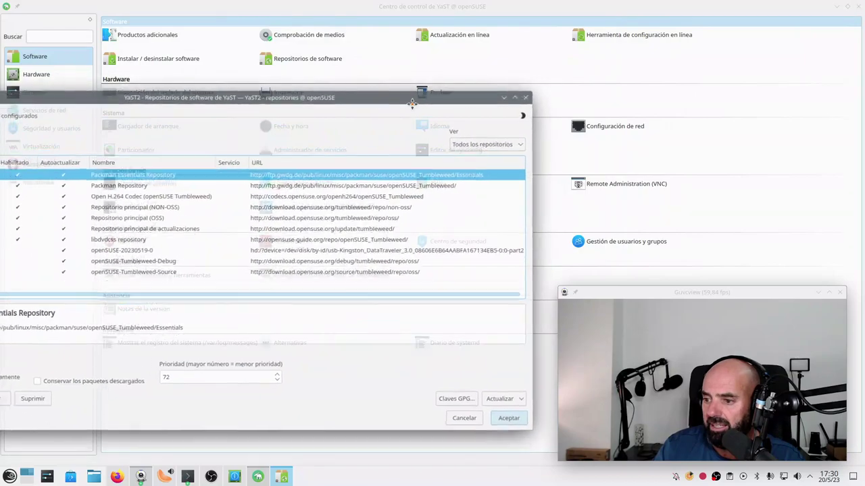
click(508, 419)
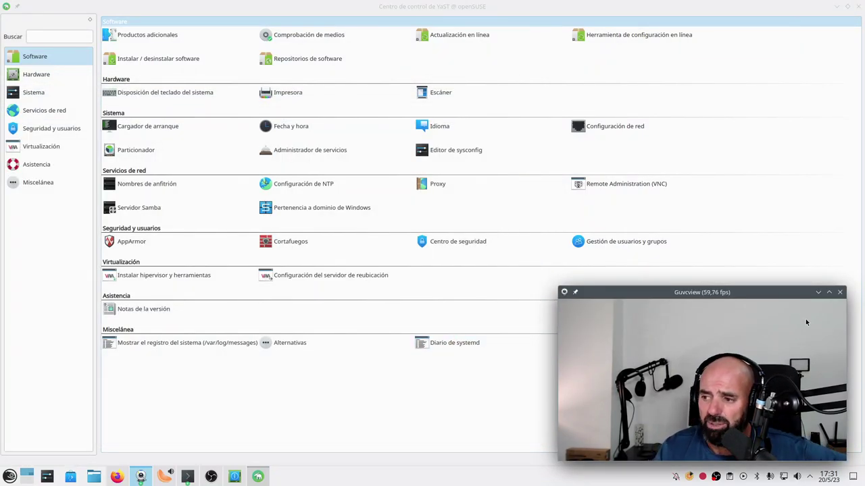
Step: Show YaST's Hardware and System categories, then bring forward the Konsole window holding the neofetch output
drag(742, 292, 729, 261)
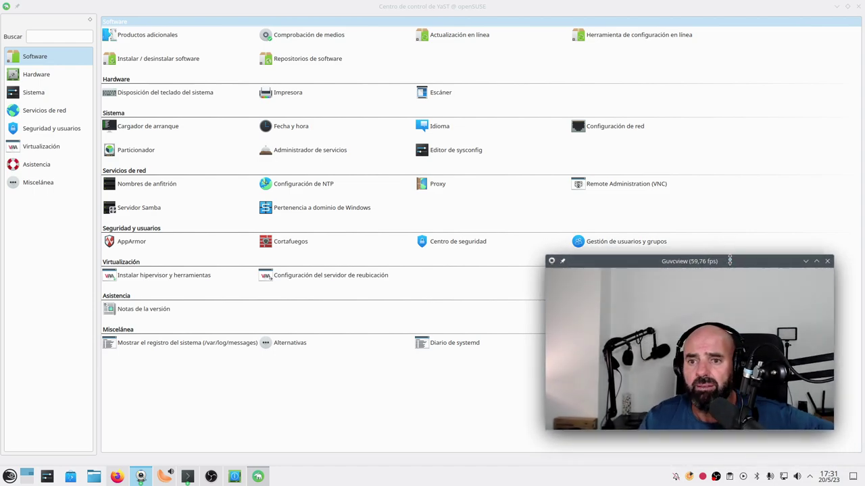
click(45, 76)
click(39, 94)
click(39, 75)
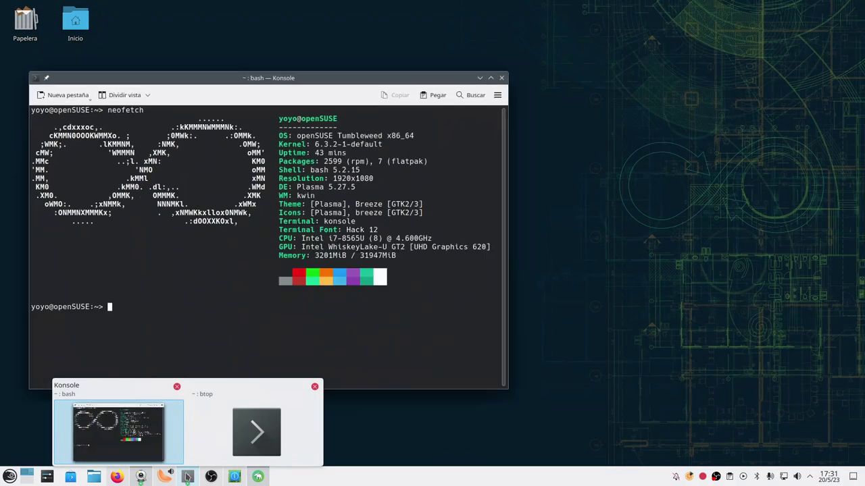
click(188, 477)
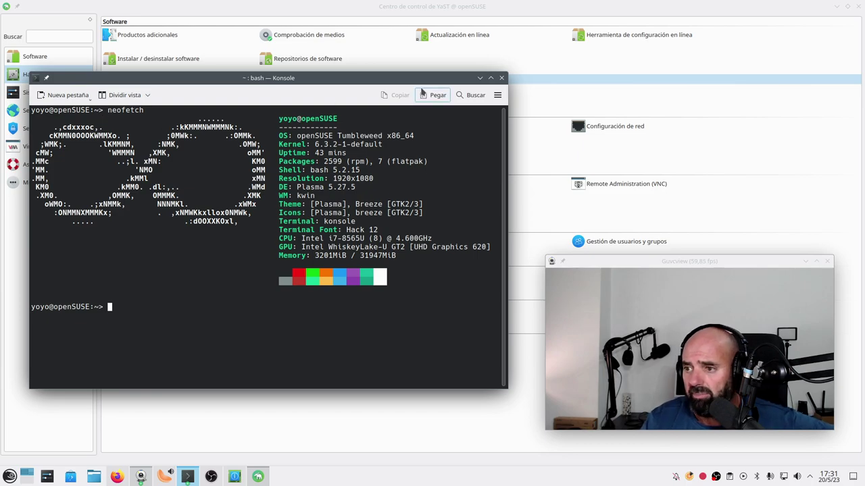
Step: Put the terminal away and view the static hostname and DNS settings in YaST's network configuration
click(479, 78)
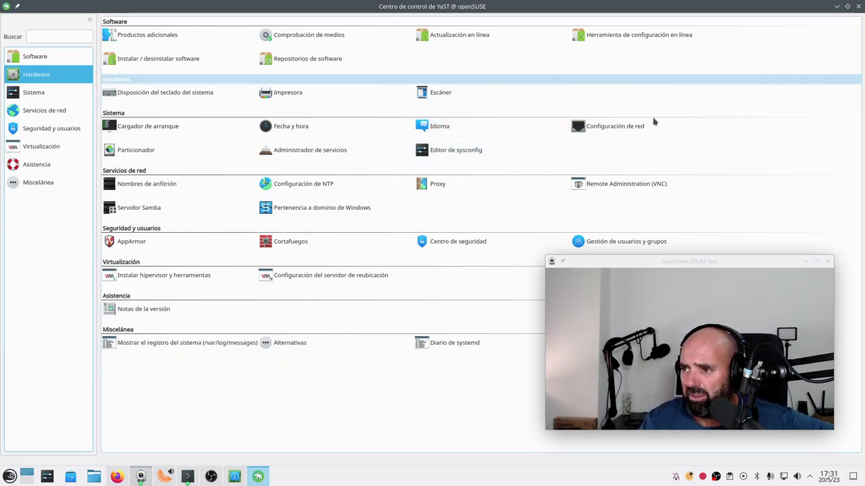
click(635, 124)
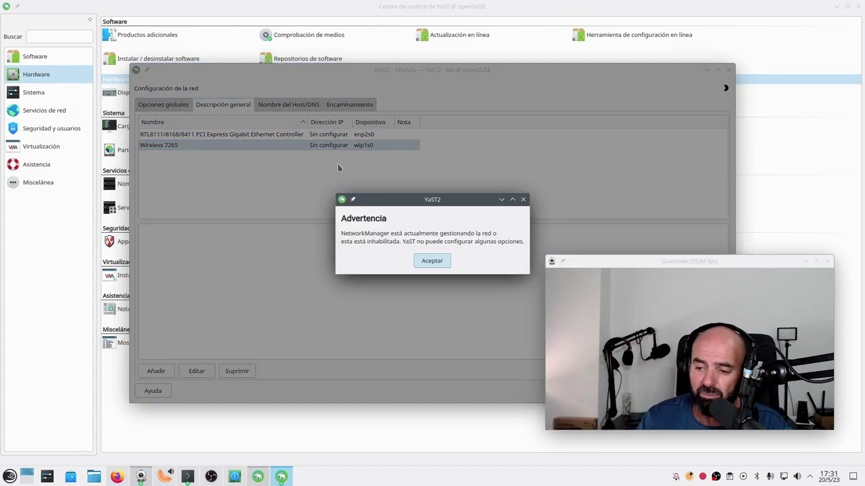
click(432, 261)
click(282, 106)
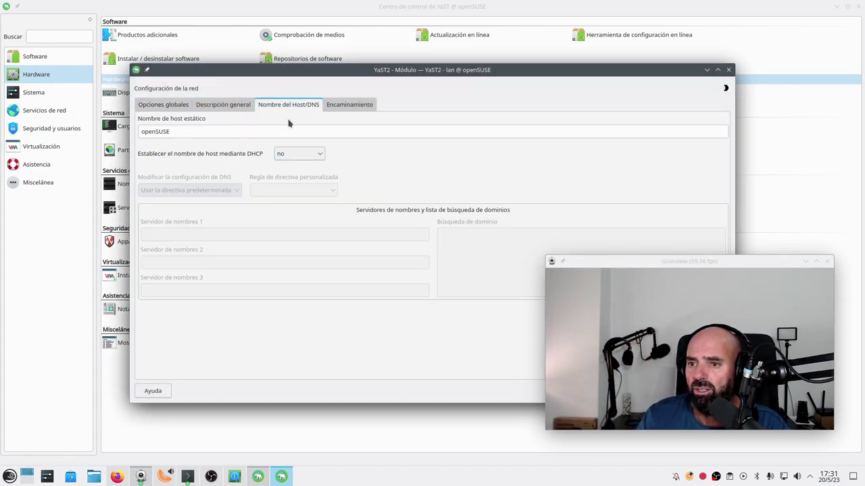
click(216, 132)
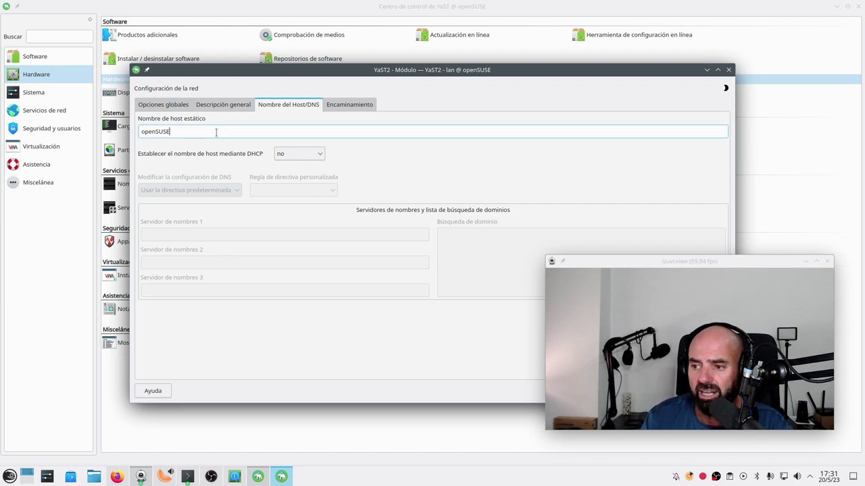
Step: Cancel the network configuration, close the YaST control centre and place the webcam window in a free area of the desktop
drag(486, 71, 244, 63)
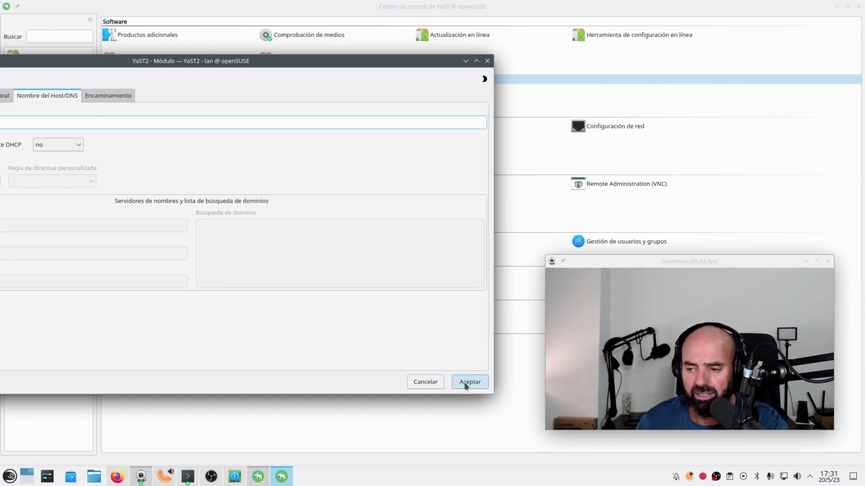
drag(320, 61, 402, 89)
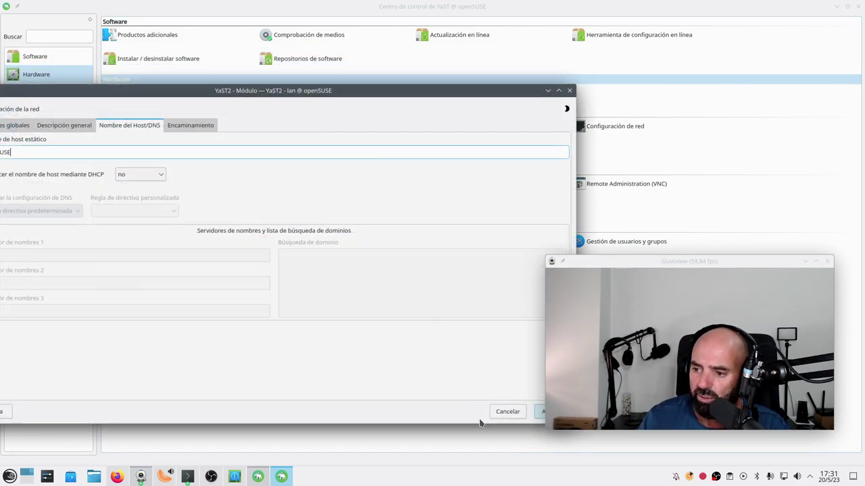
click(504, 413)
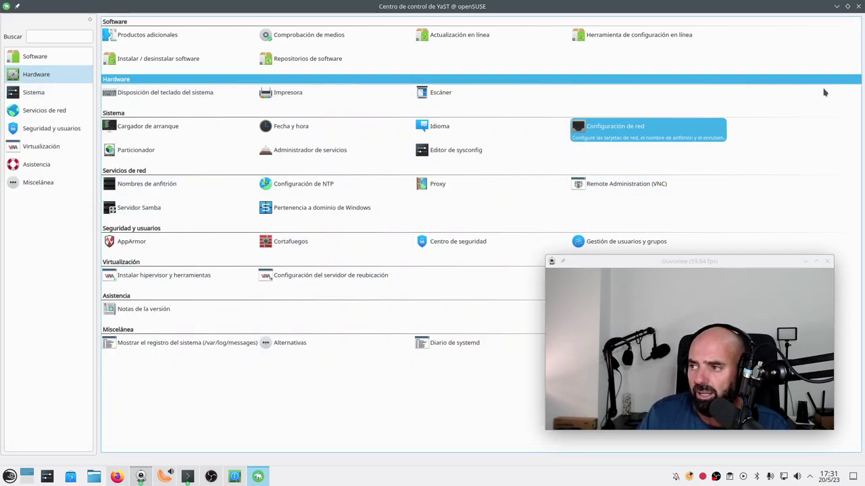
click(858, 6)
drag(659, 265, 678, 53)
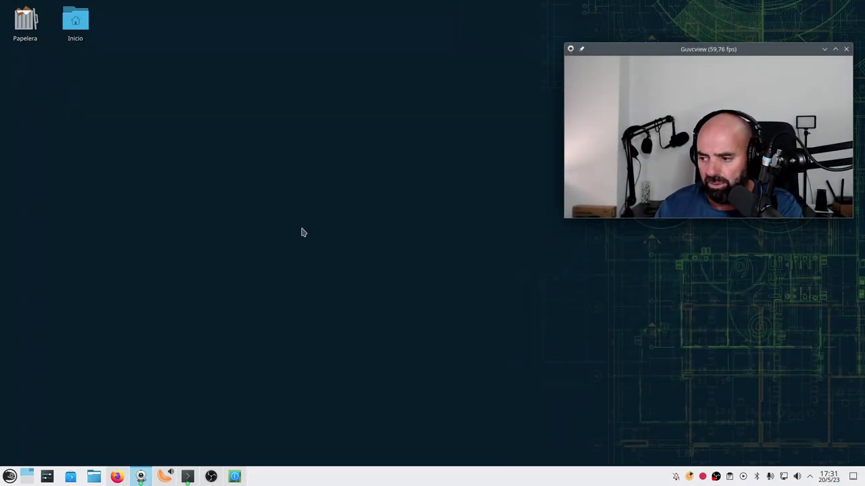
Step: Show the running OBS recording window beside the webcam, and minimize it again
click(211, 478)
drag(363, 238, 331, 32)
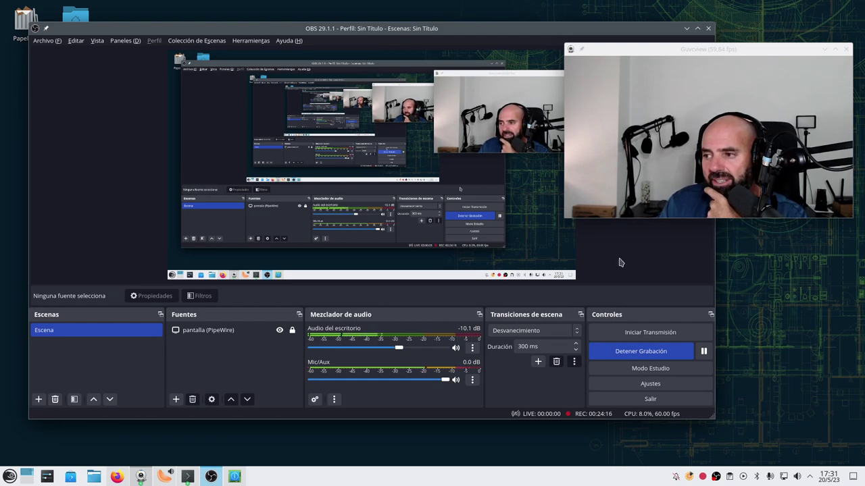
drag(351, 28, 171, 99)
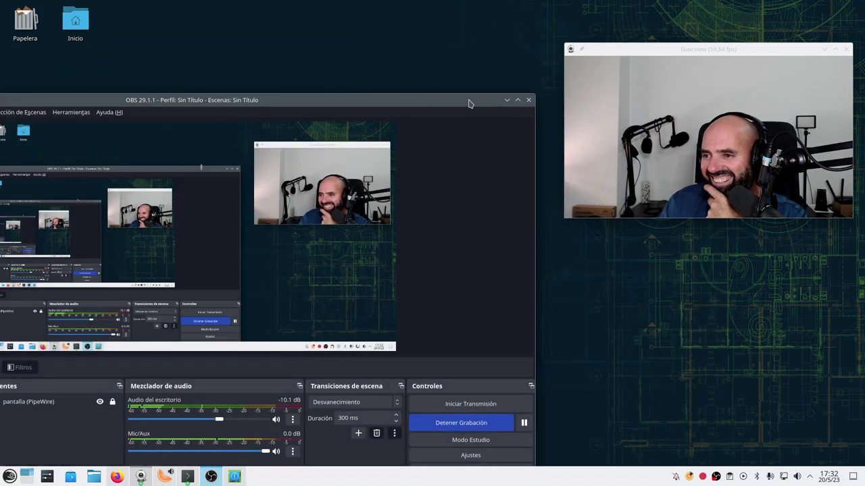
click(507, 100)
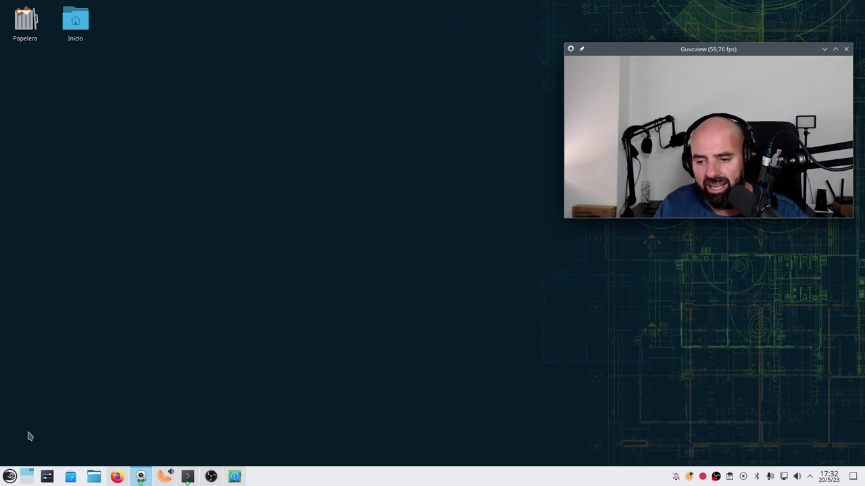
Step: Open the system preferences from the application launcher and change their icon overview to the sidebar view
click(9, 477)
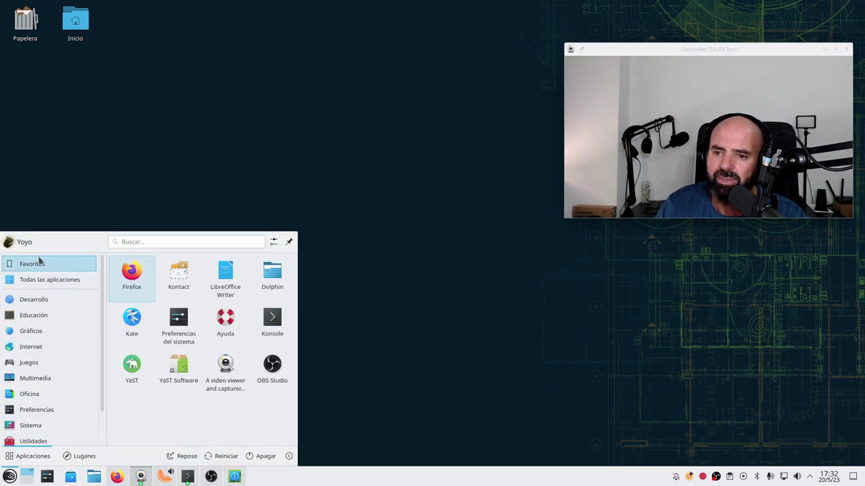
click(182, 322)
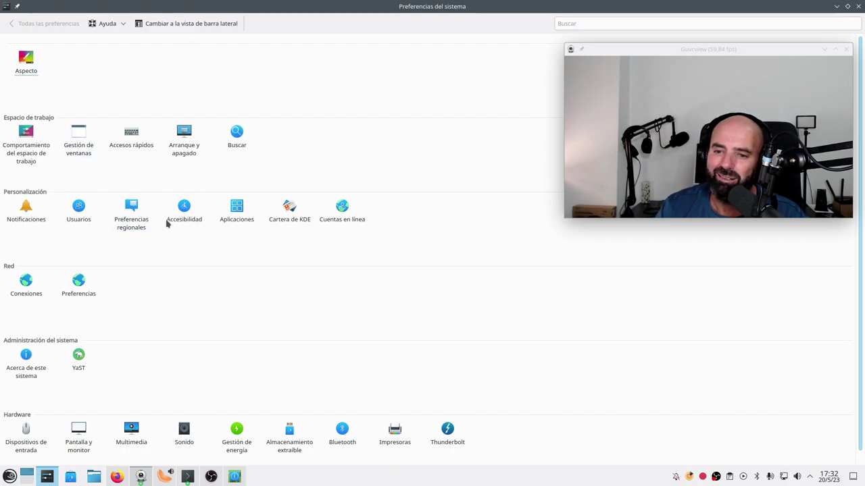
scroll(221, 254, down, 1)
scroll(235, 288, up, 1)
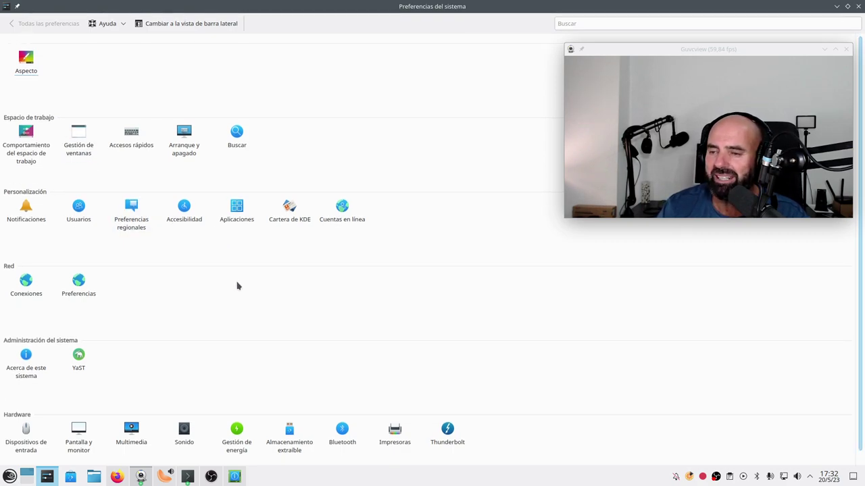
scroll(230, 263, down, 1)
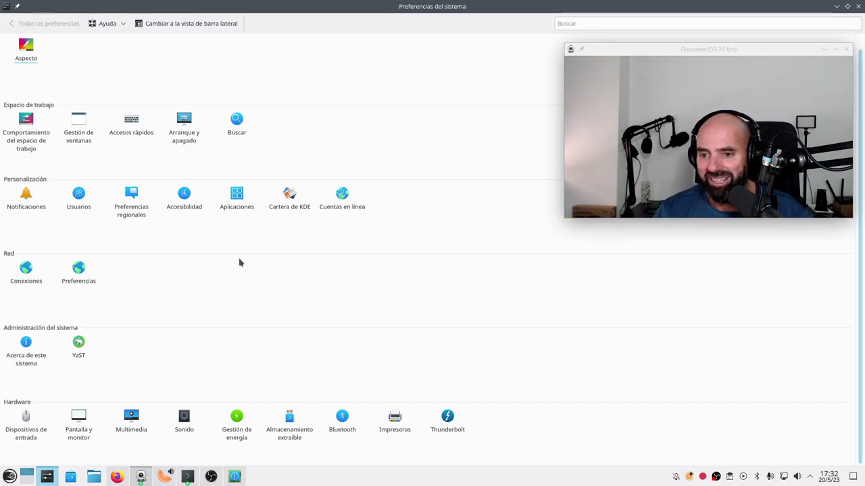
click(203, 24)
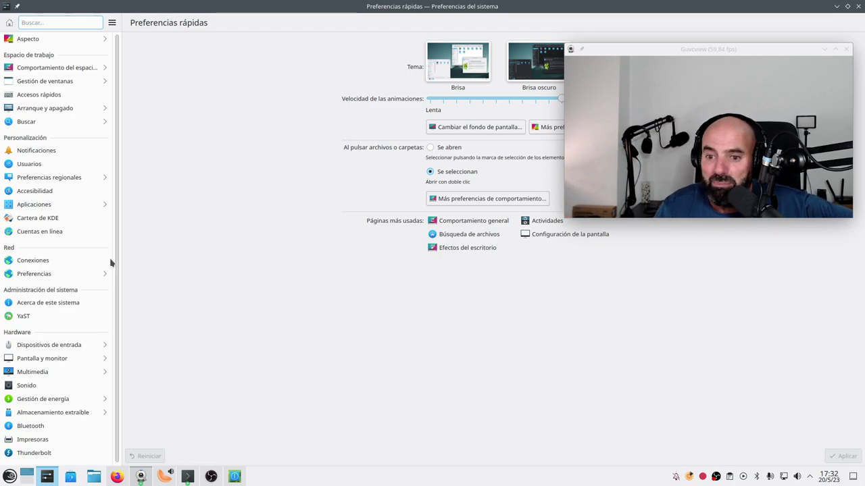
Step: Review the sound devices and the system information page, moving the webcam window clear of the software and hardware details
click(47, 386)
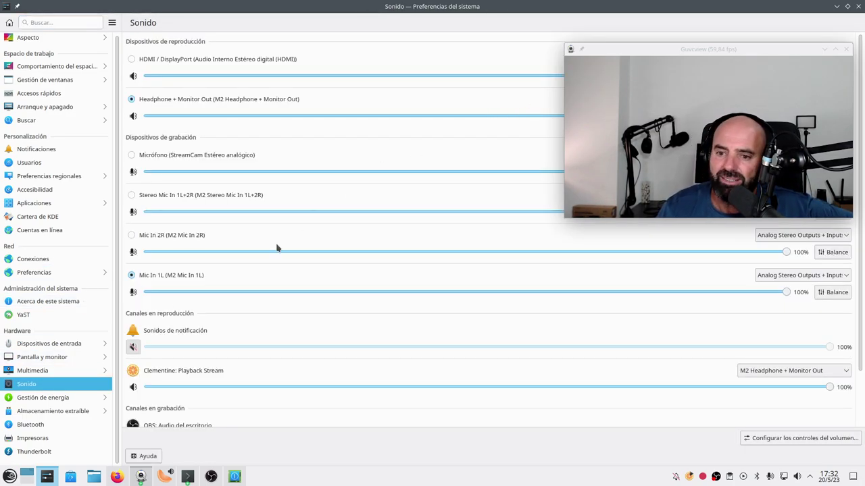
click(42, 305)
click(654, 91)
drag(655, 91, 608, 294)
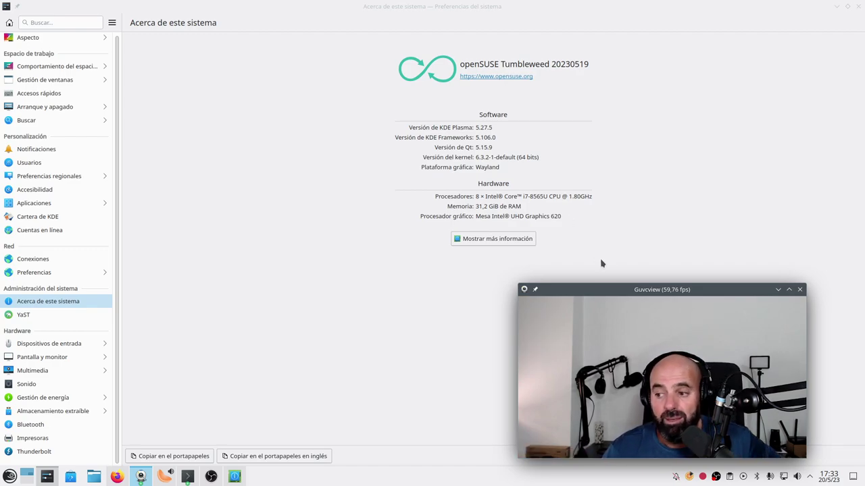
drag(643, 290, 657, 275)
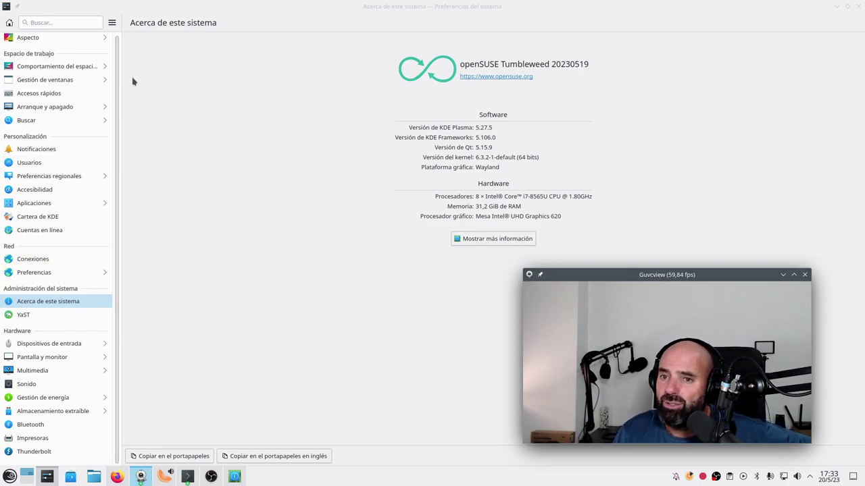
Step: Examine the appearance settings from the global theme through application style, Plasma style, colours, window decorations and fonts to the icon themes
click(59, 44)
click(58, 42)
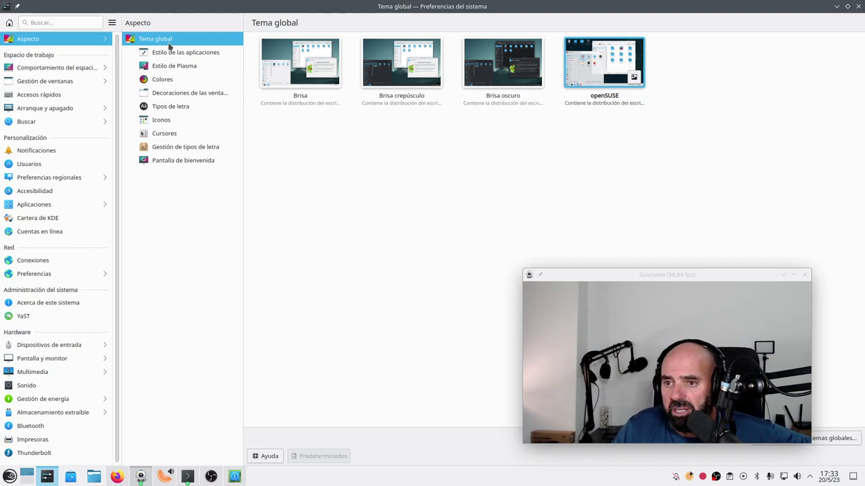
click(185, 54)
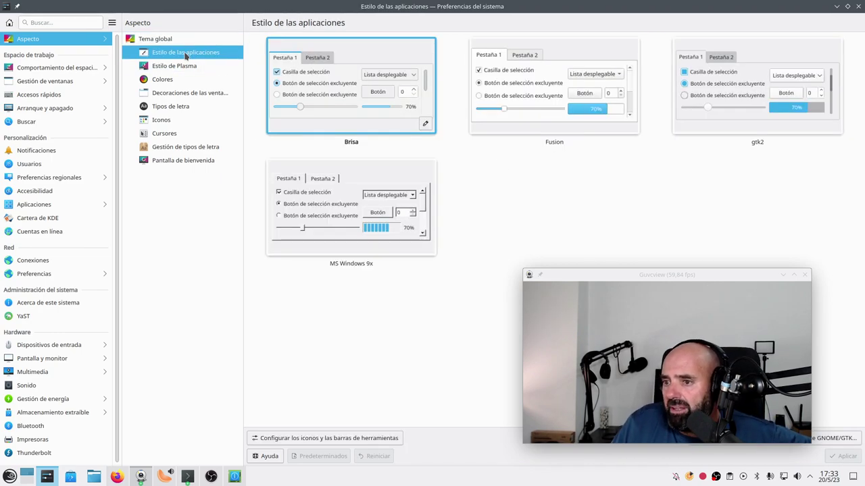
click(194, 65)
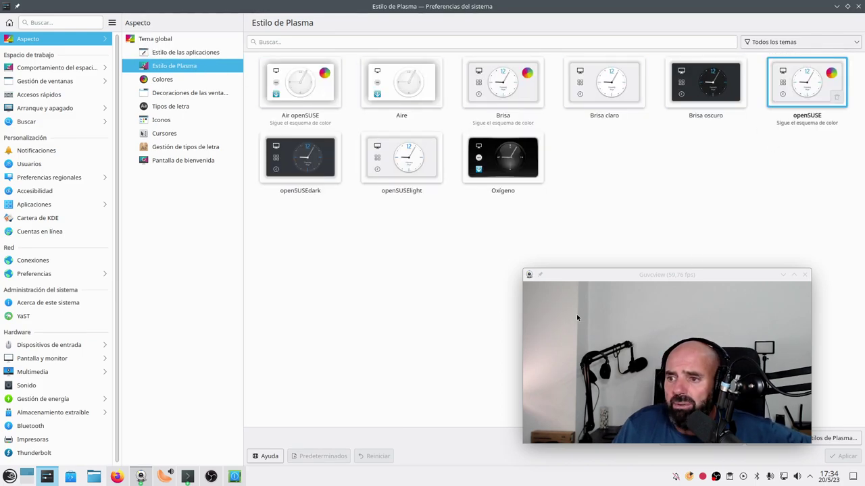
click(177, 81)
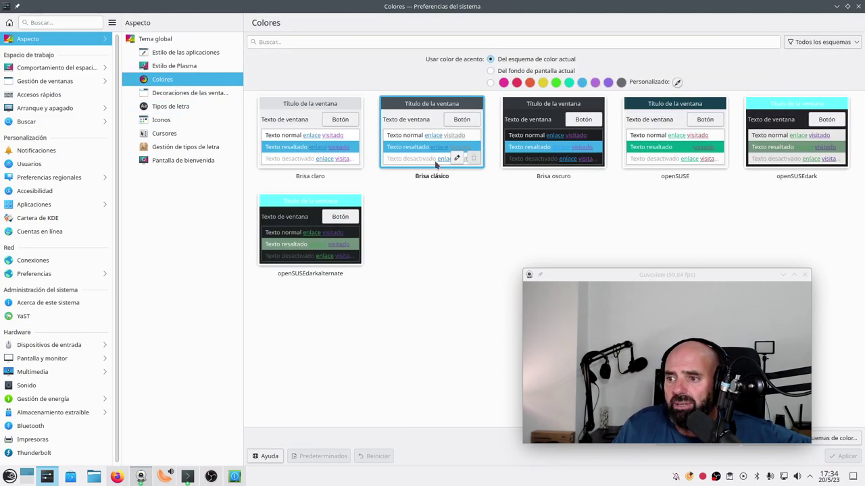
click(228, 95)
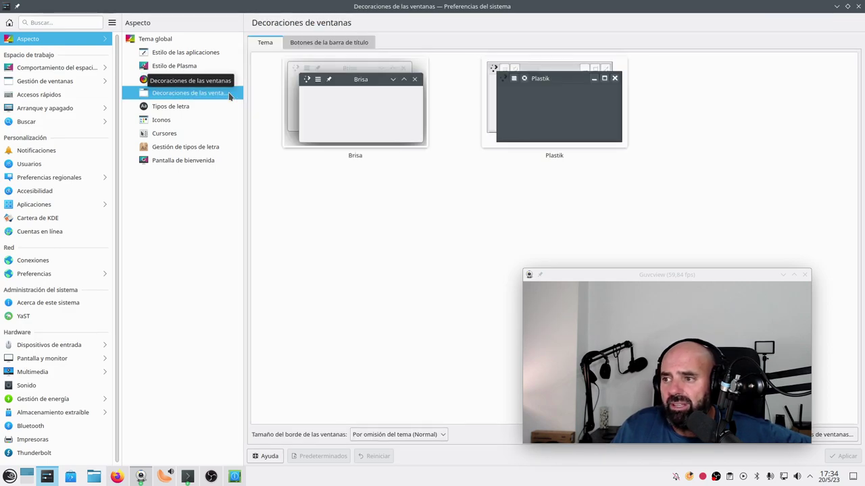
click(196, 108)
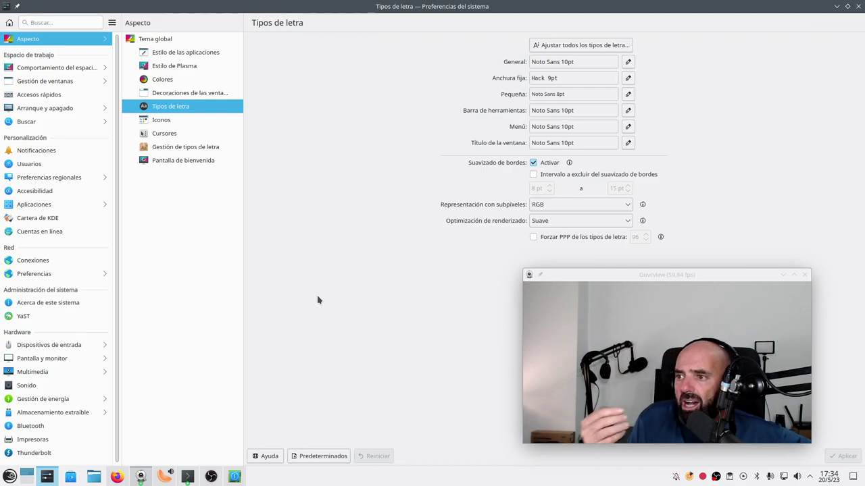
click(162, 120)
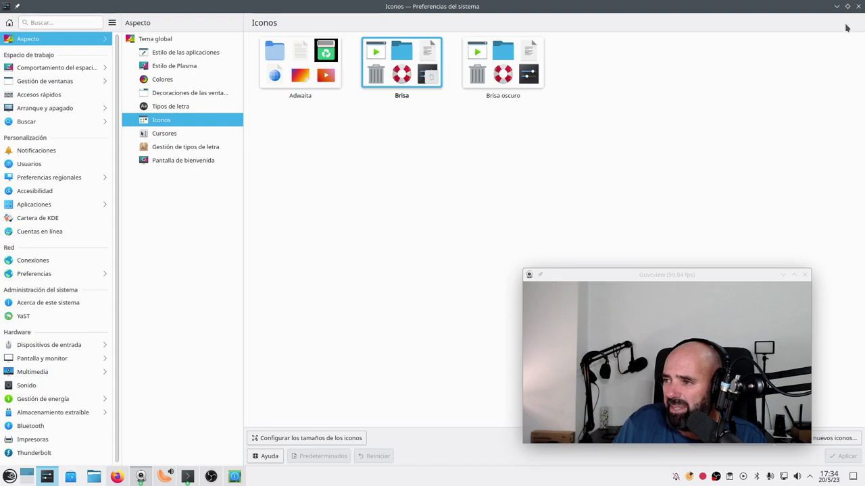
Step: Close the system preferences and launch YaST Software from the favourites, authorizing it with the root password
click(858, 6)
drag(662, 275, 686, 57)
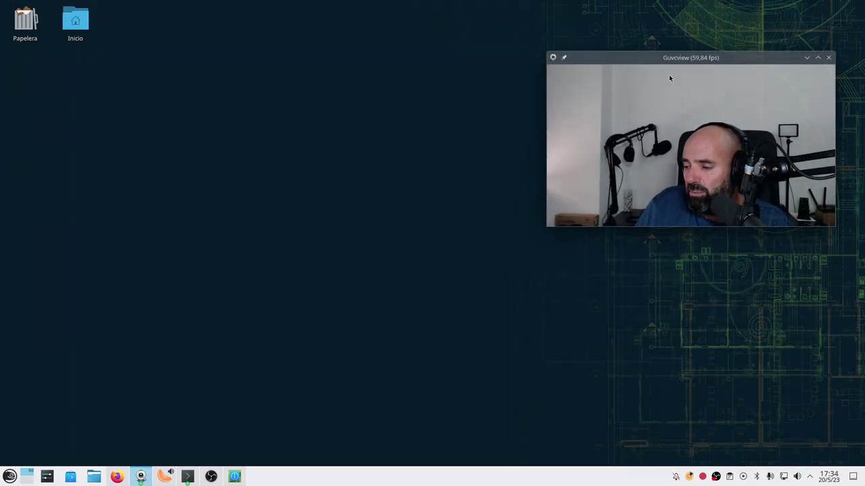
click(10, 476)
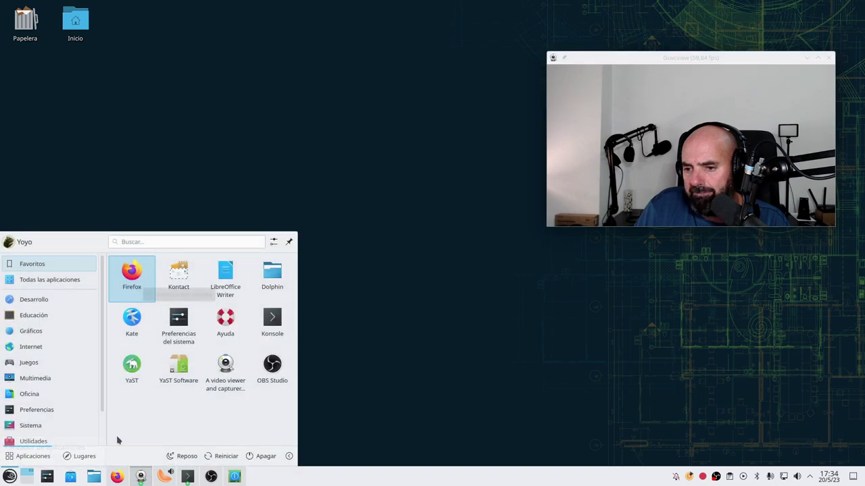
click(178, 375)
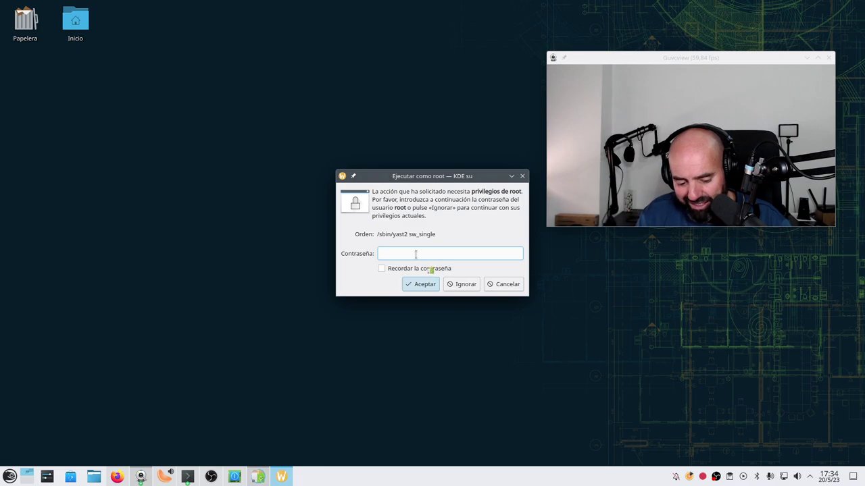
text(••)
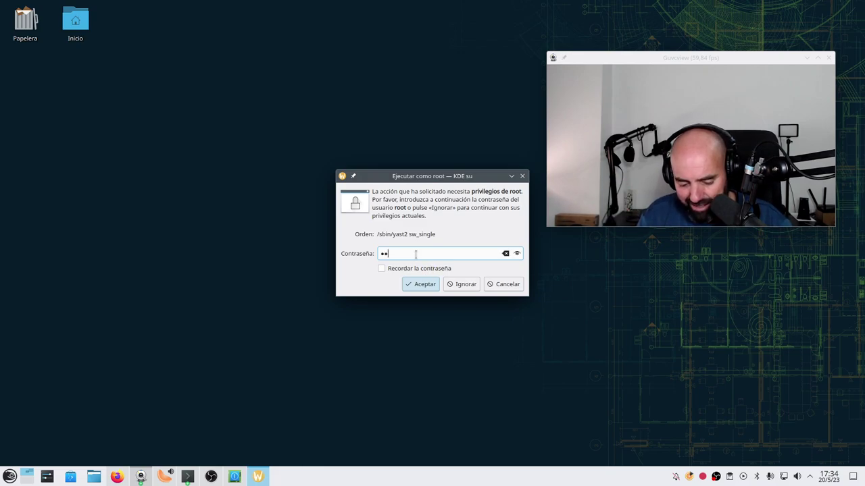
text(•••••••••)
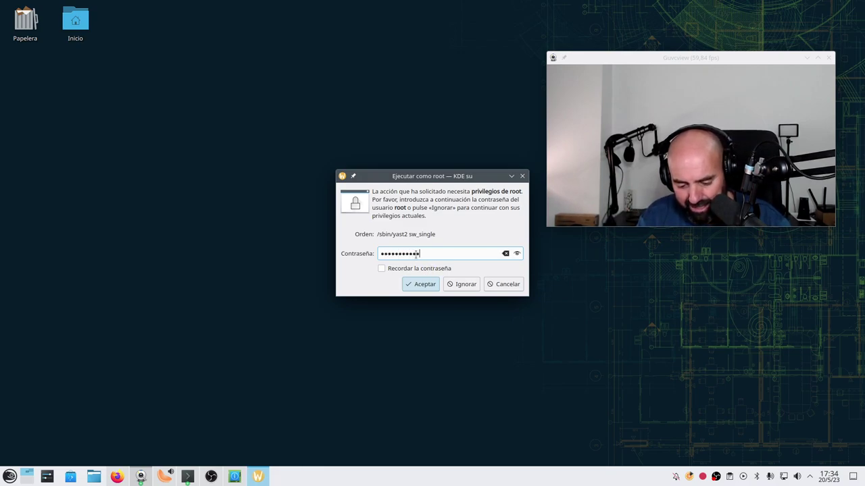
key(Return)
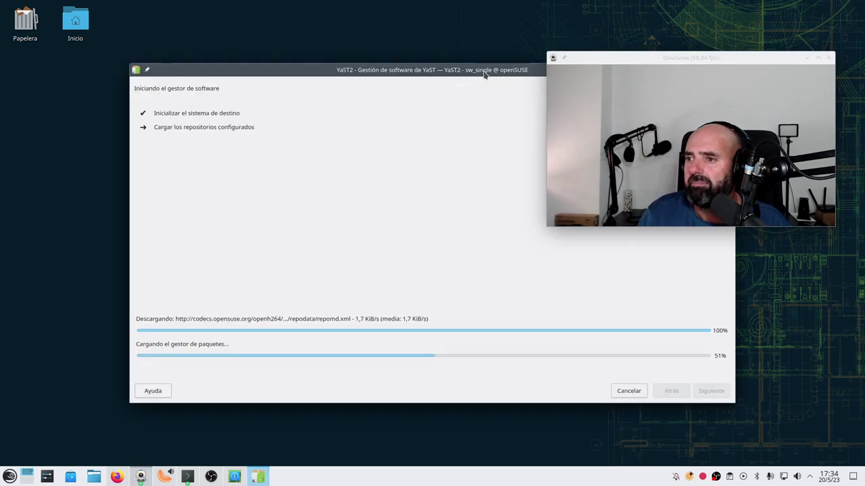
Step: Search the software packages for papirus and select papirus-icon-theme to read its description
drag(482, 69, 394, 52)
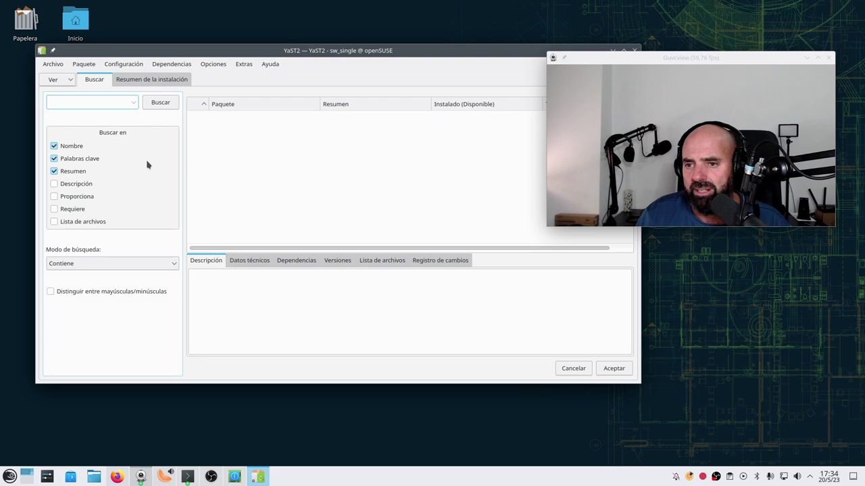
text(papirus)
key(Return)
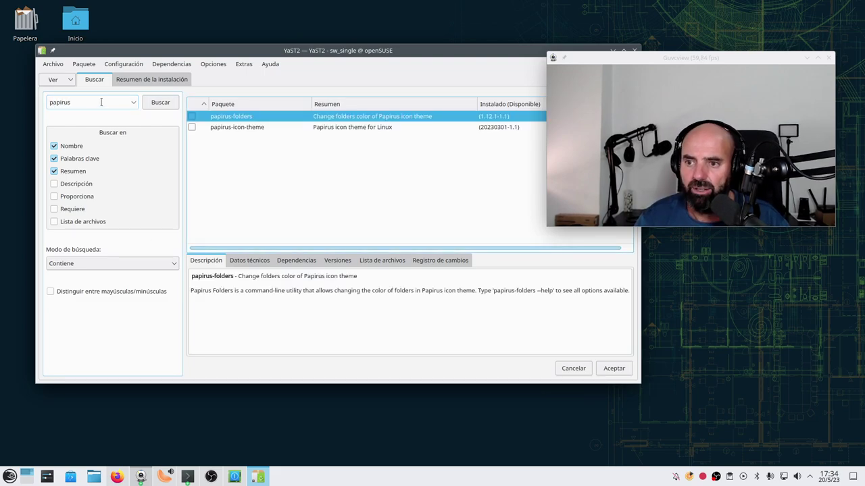
click(303, 127)
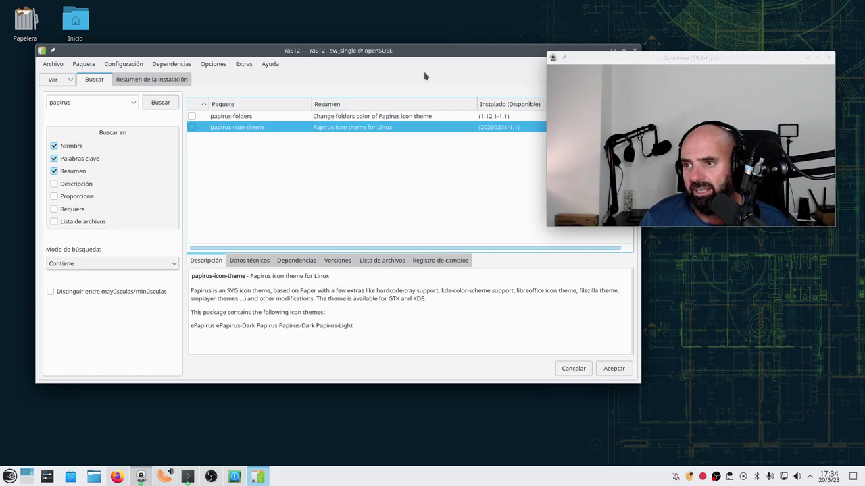
Step: Cancel the YaST Software session and confirm abandoning all pending package changes
drag(446, 56, 408, 100)
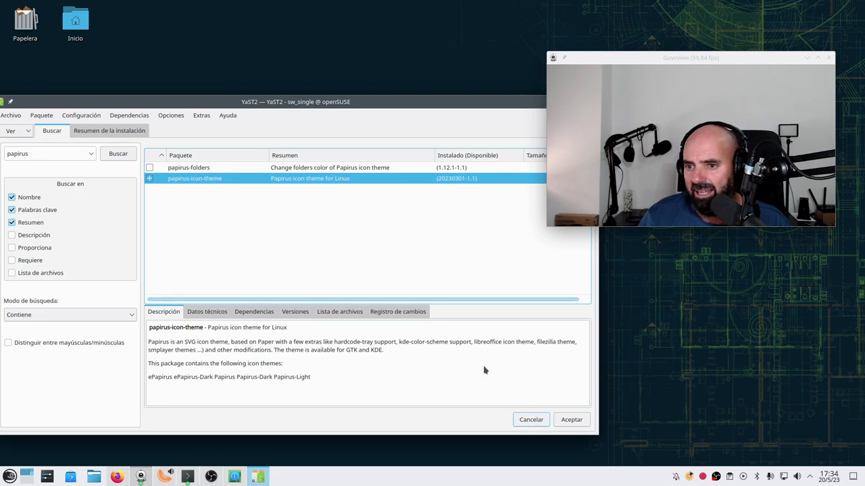
click(527, 419)
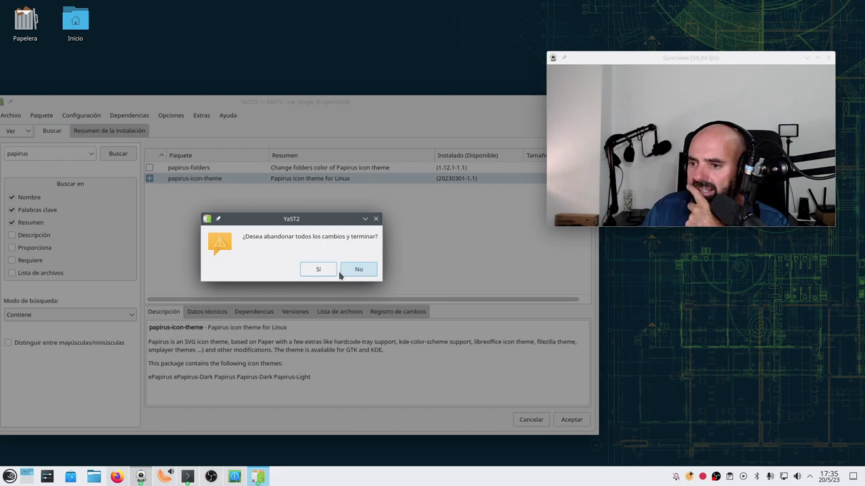
click(319, 269)
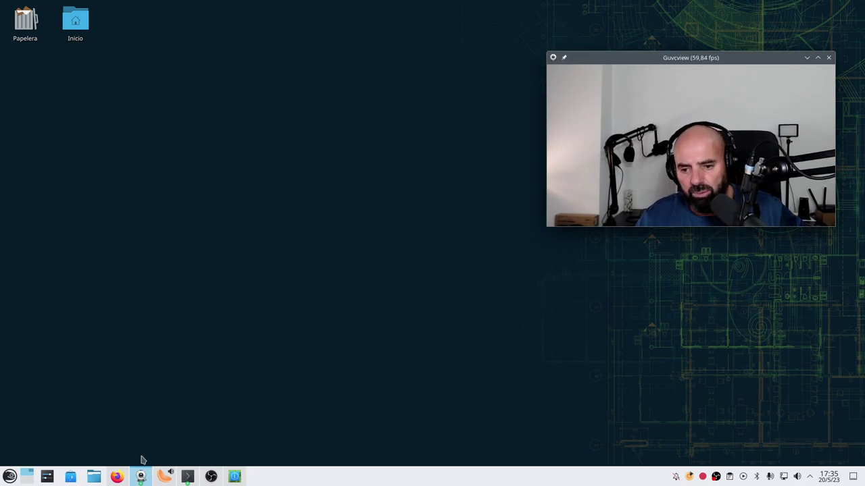
Step: Switch to Konsole, maximize its window and run sudo zypper refresh, authorizing it with the root password
click(187, 477)
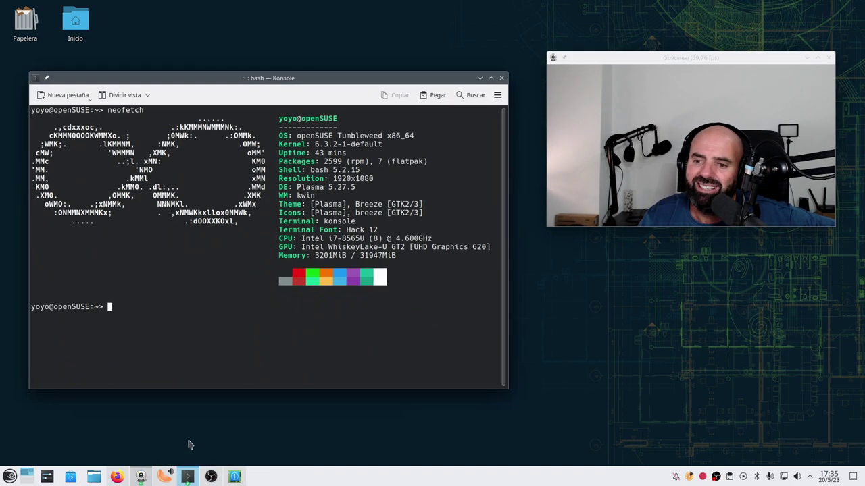
click(490, 78)
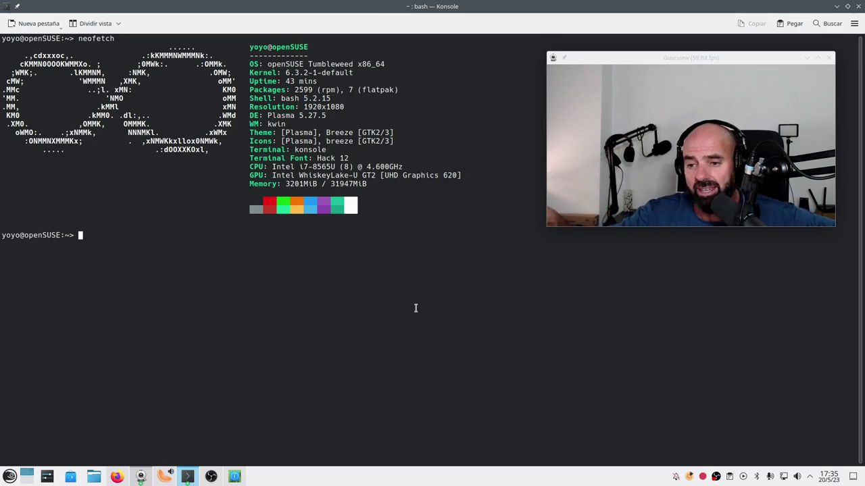
key(Up)
key(Up)
key(Up)
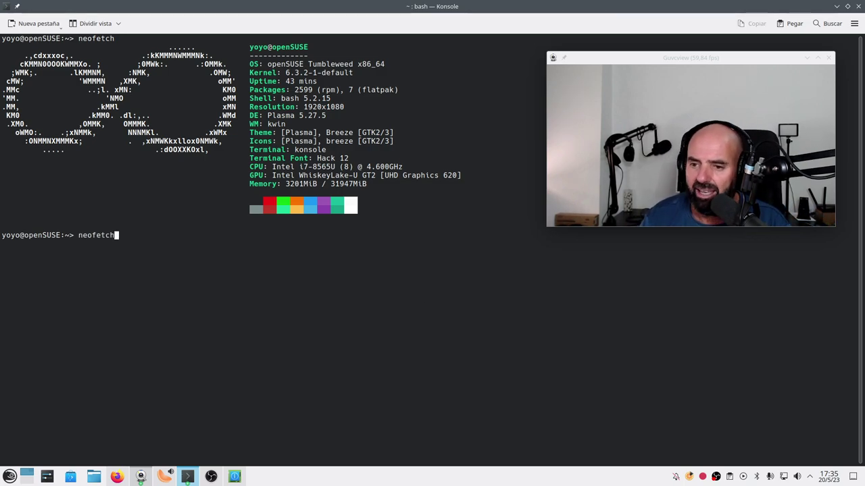
key(Down)
key(Down)
key(Up)
key(BackSpace)
key(BackSpace)
key(BackSpace)
text(up)
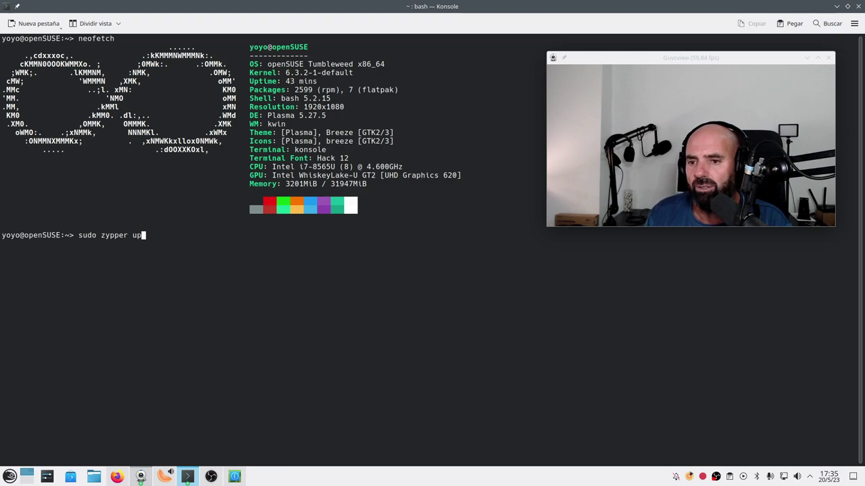
key(Up)
key(Return)
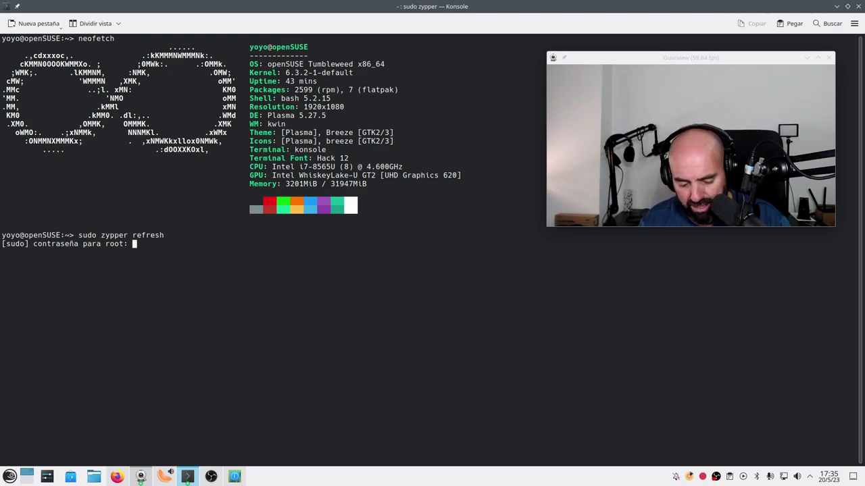
key(Return)
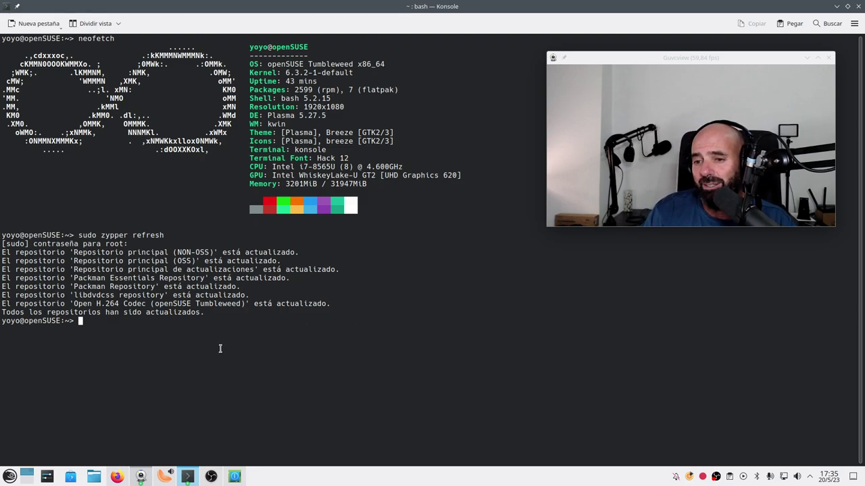
Step: Recall sudo zypper up from the command history and run it to update the installed packages
key(Up)
key(Up)
key(Up)
key(Up)
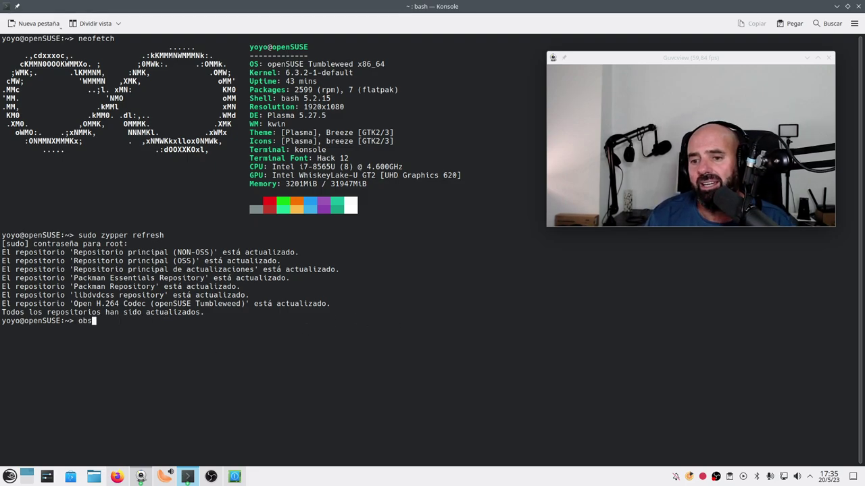
key(Up)
key(Up)
key(Up)
key(Up)
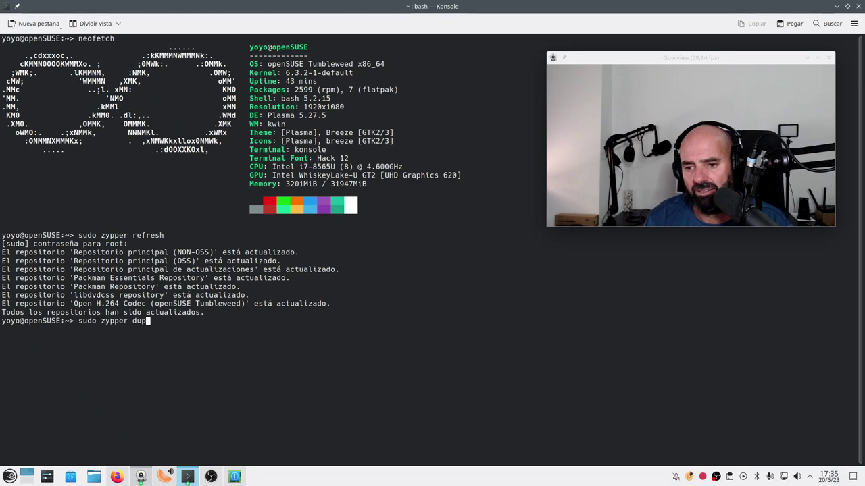
key(Return)
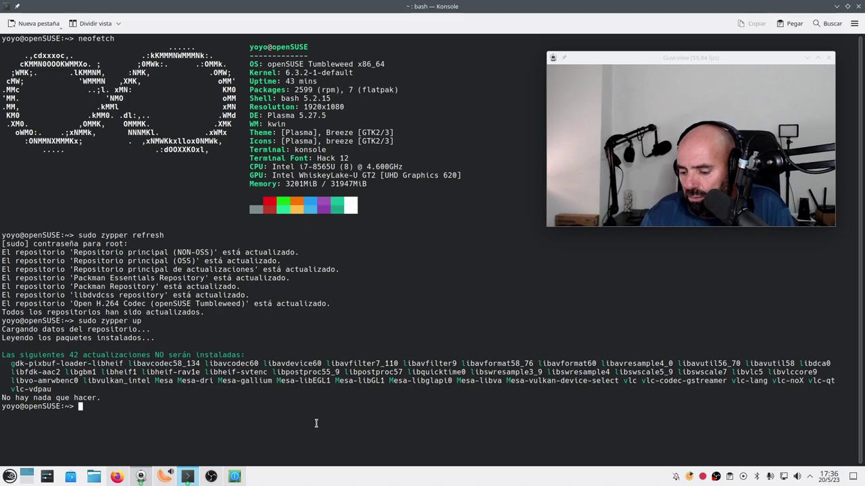
Step: Recall sudo zypper dup from the command history and run it to perform the distribution upgrade
key(Up)
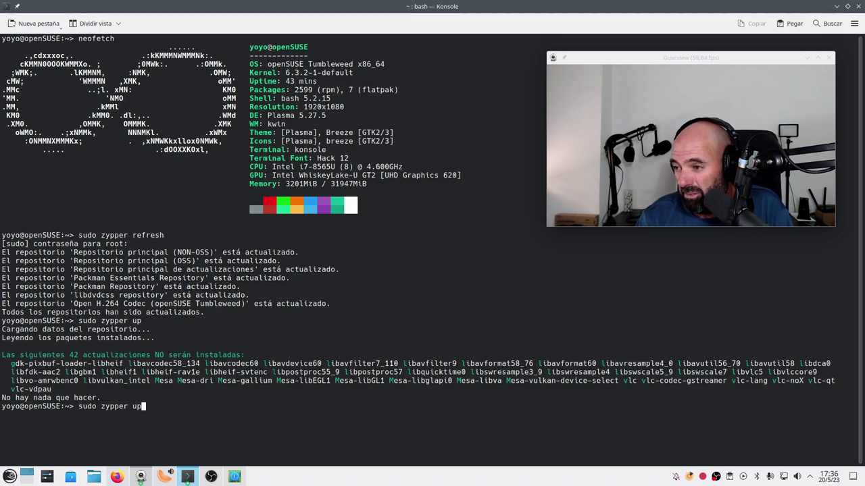
key(Up)
key(Up)
key(Up)
key(Up)
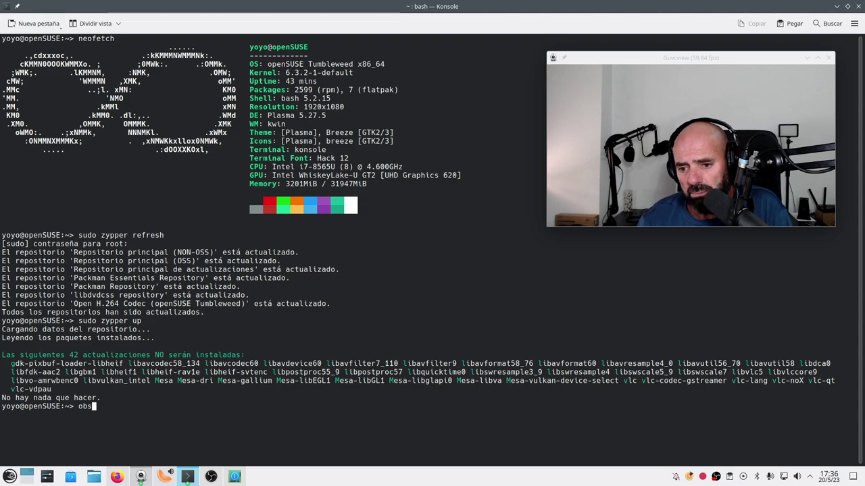
key(Up)
key(Up)
key(Up)
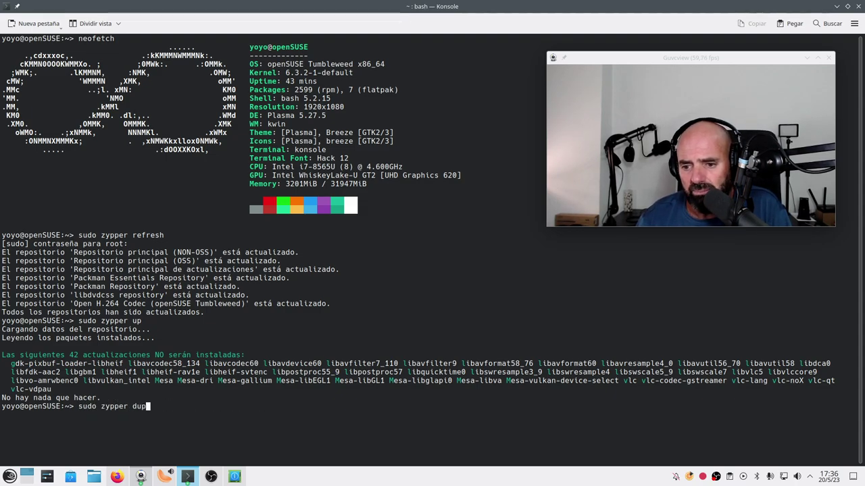
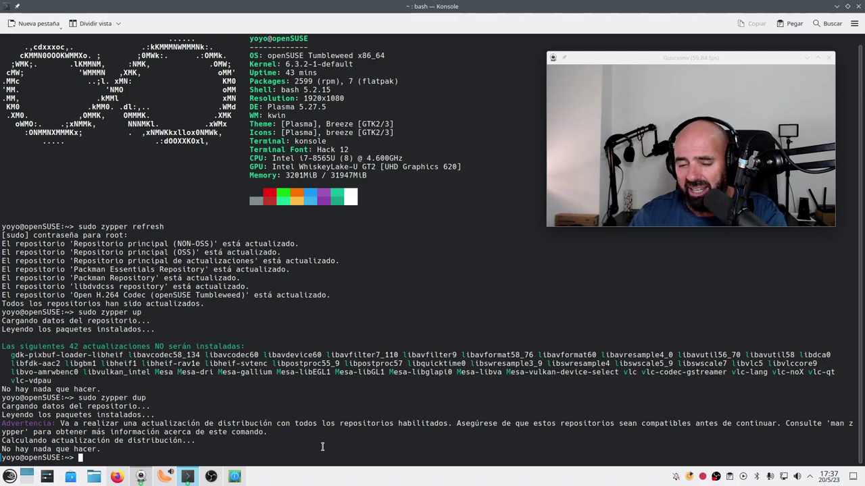
Step: Install the Papirus icons with sudo zypper in papirus-icon-theme, answering s to continue
text(udo )
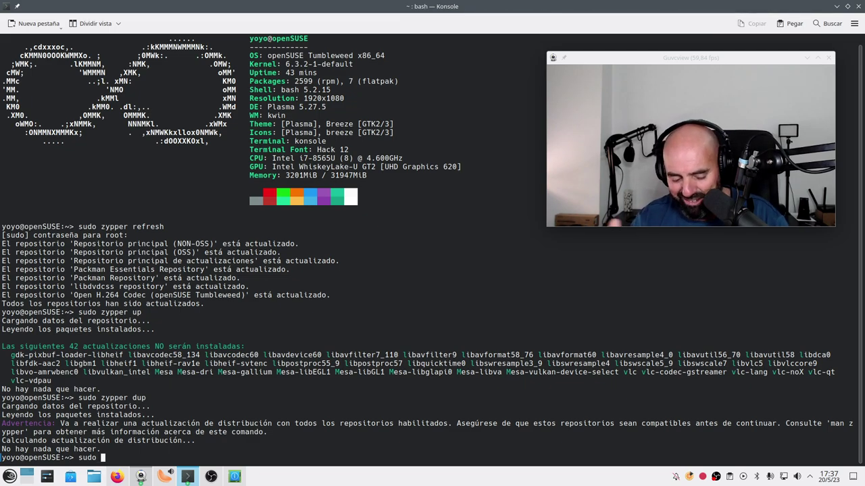
text(sy)
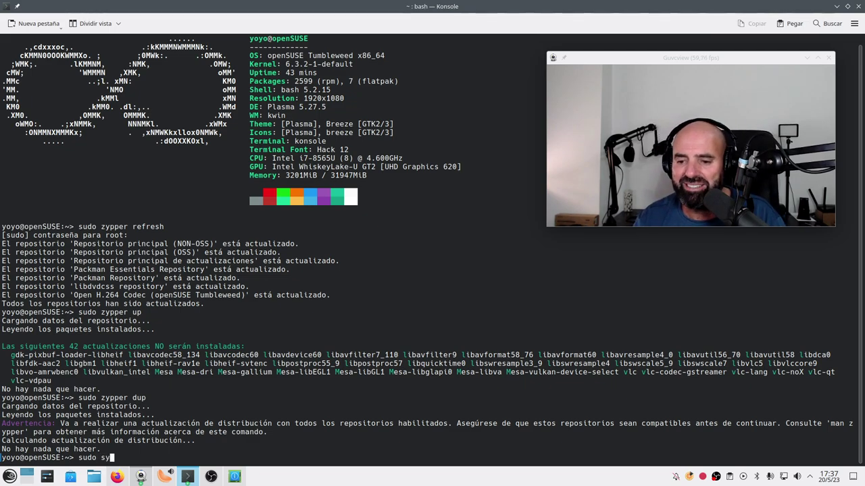
text(pper)
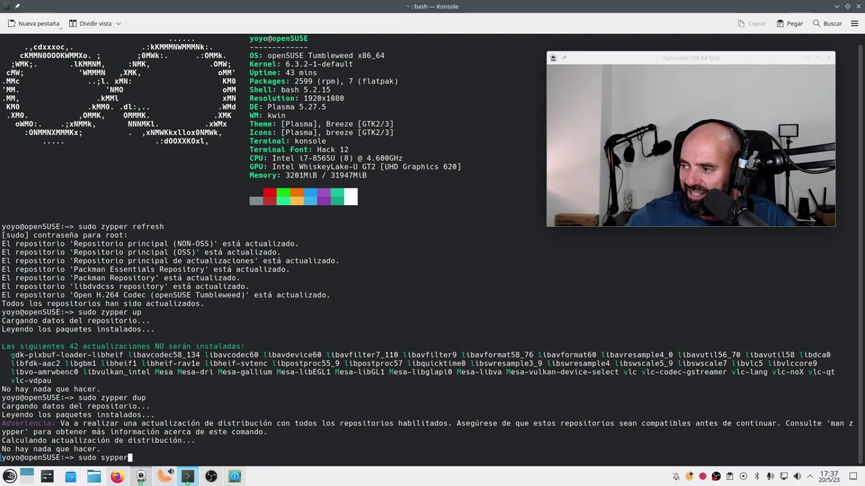
key(BackSpace)
key(BackSpace)
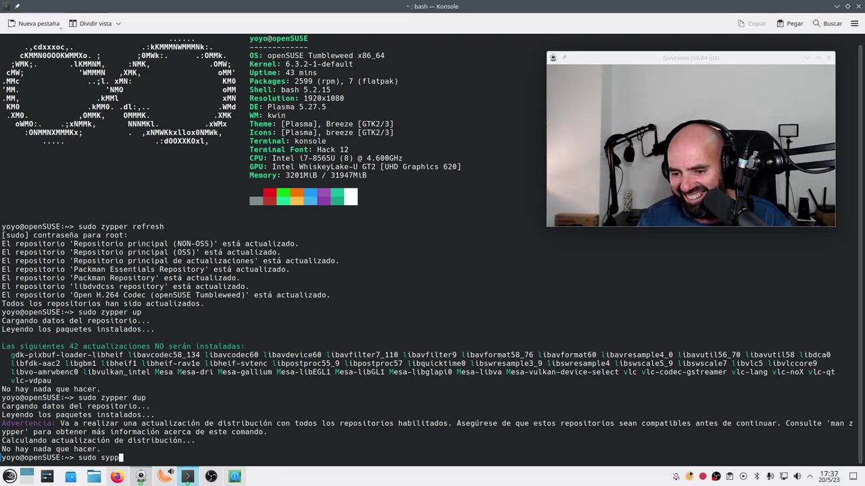
key(BackSpace)
key(BackSpace)
key(BackSpace)
key(BackSpace)
text(z)
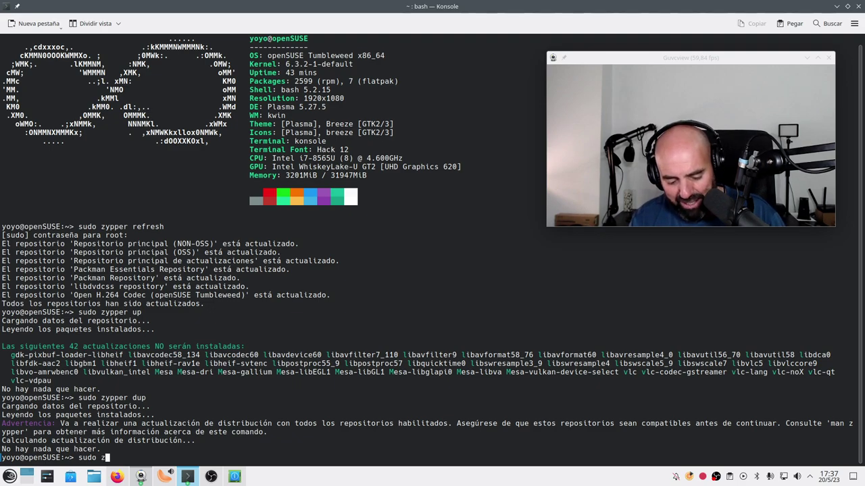
text(ypper )
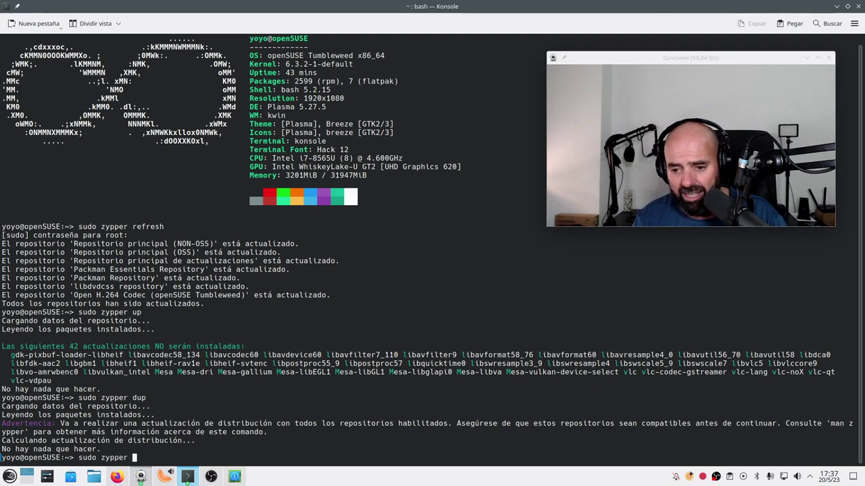
text(in)
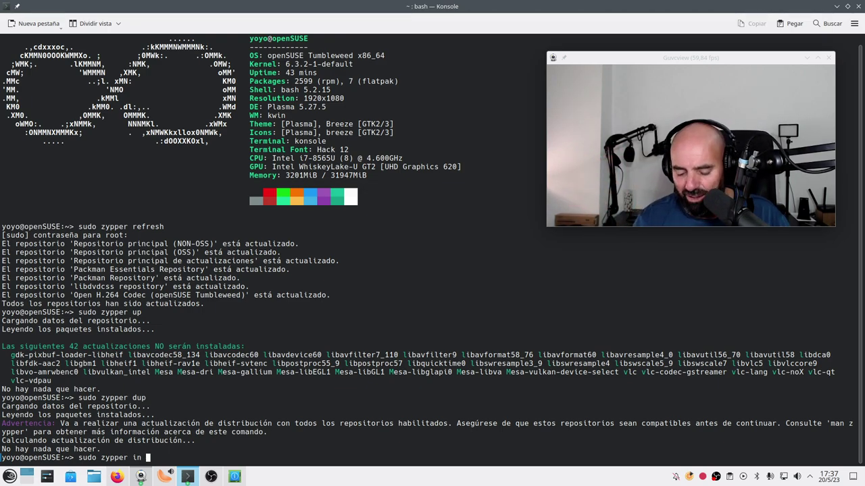
text( papirus)
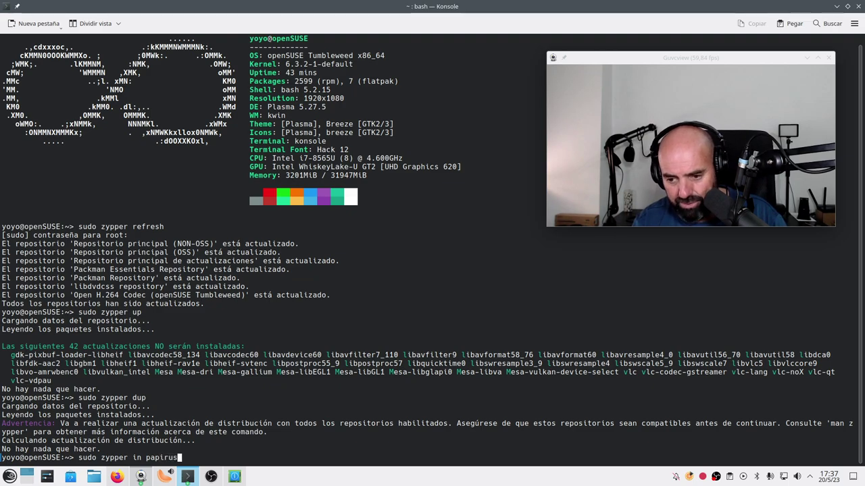
text(-ico)
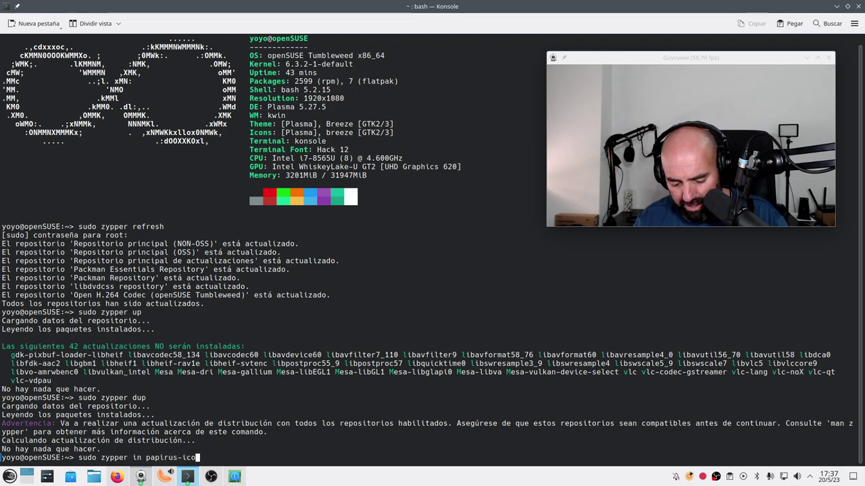
text(n-th)
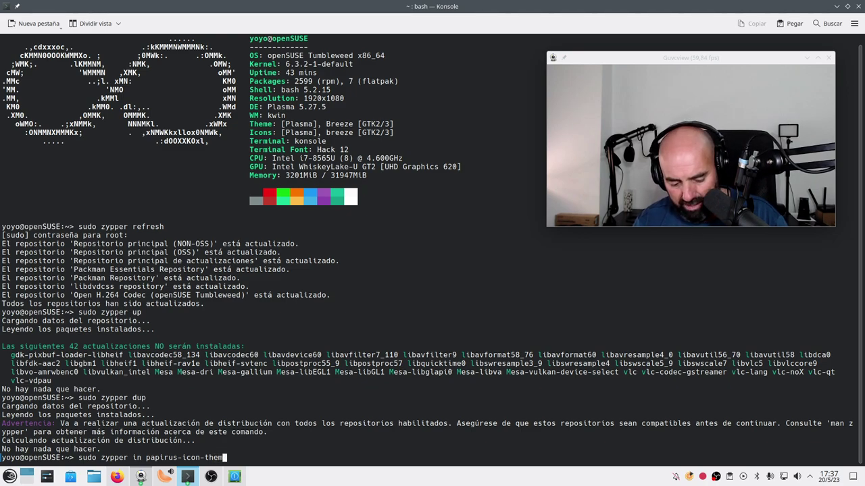
text(eme)
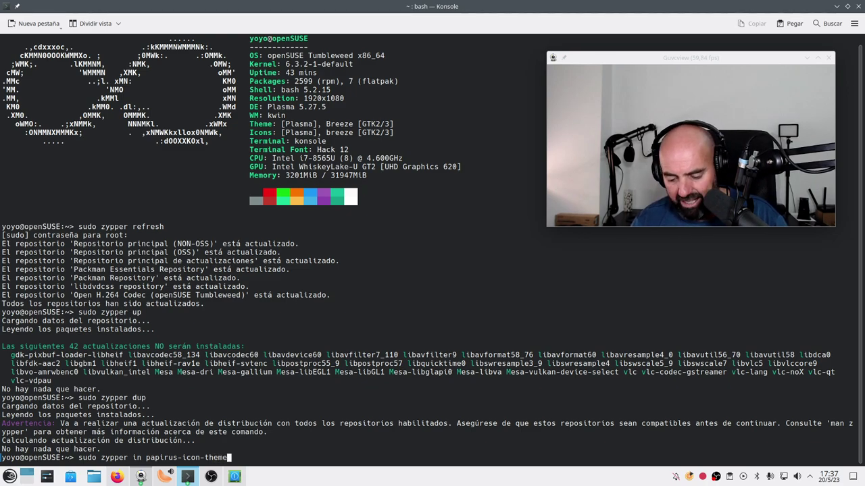
key(Return)
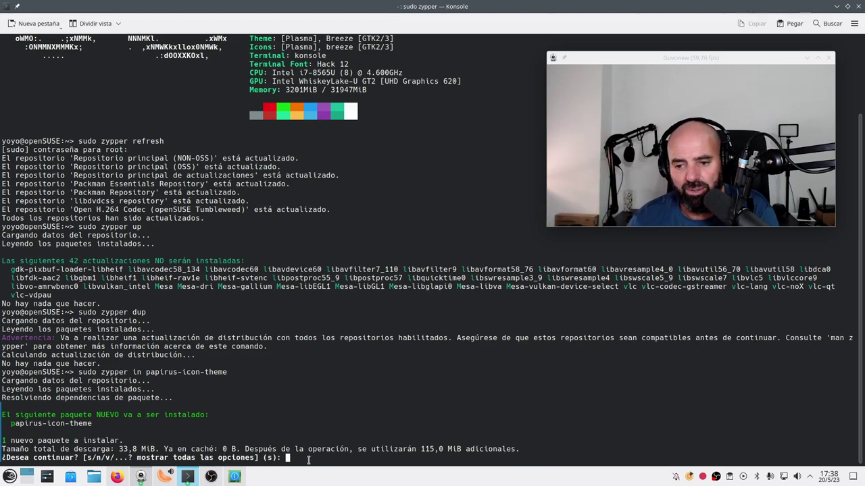
text(s)
key(Return)
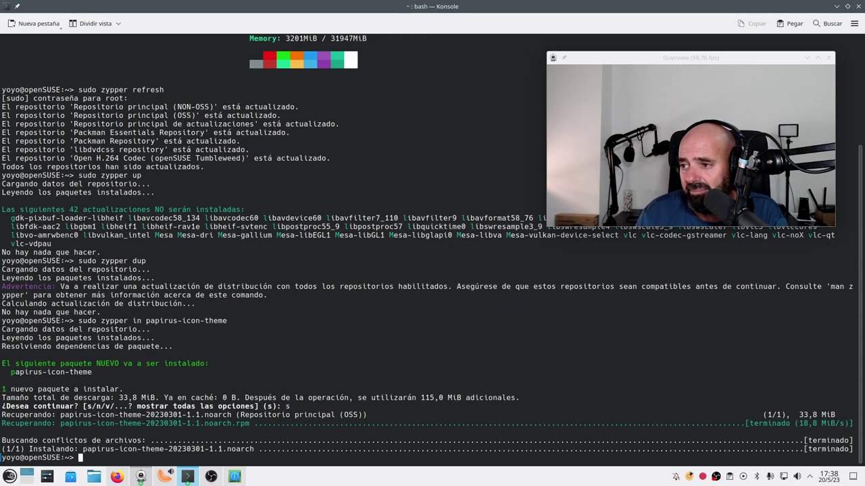
Step: Minimize the terminal and check the icon themes in the system preferences' appearance settings, moving the webcam window clear of the page
click(837, 6)
click(8, 477)
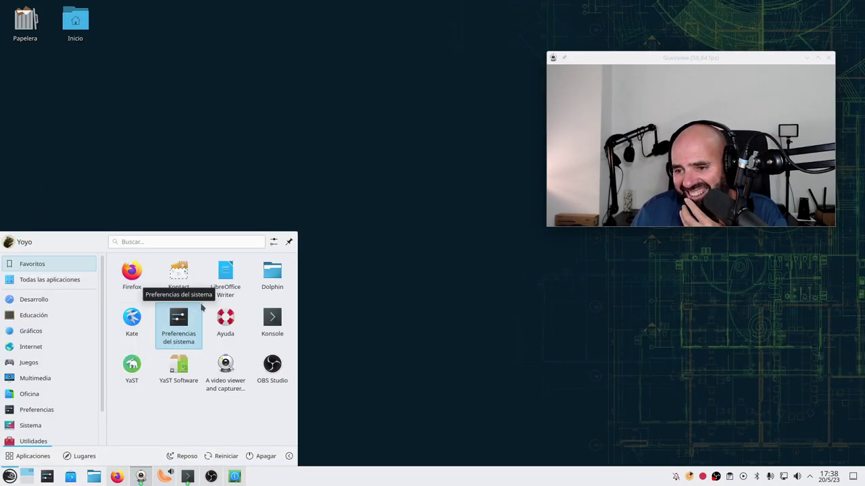
click(172, 329)
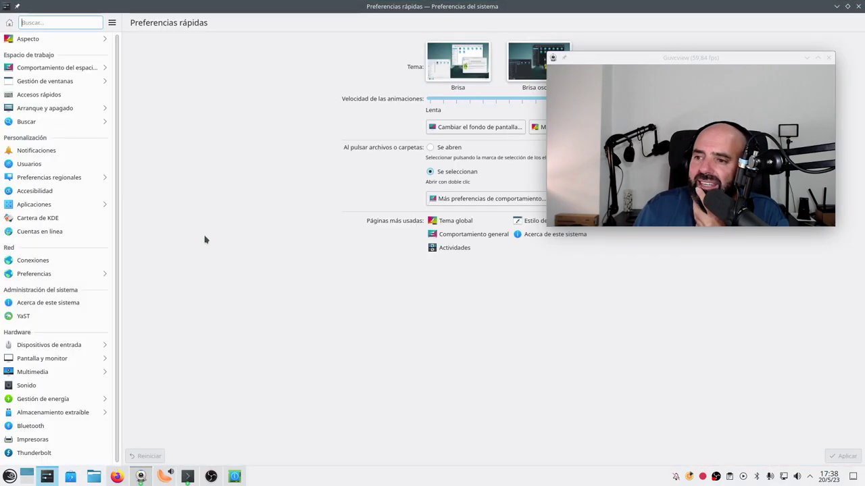
drag(679, 64, 656, 289)
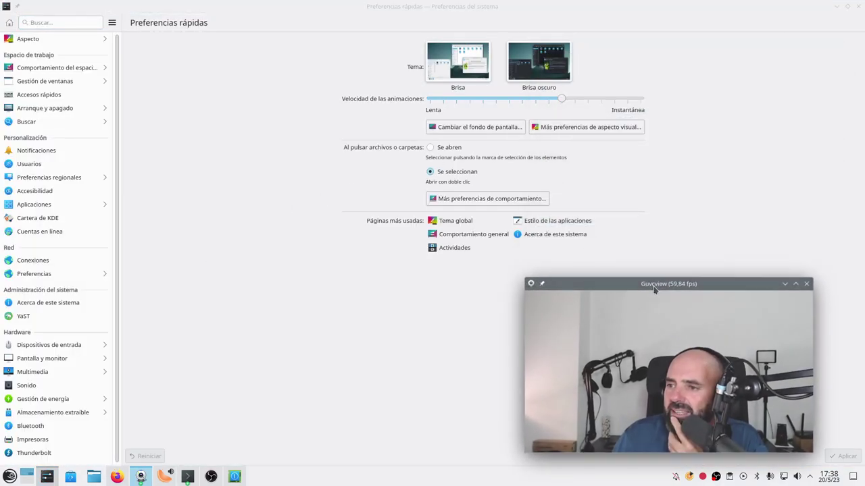
click(54, 43)
click(54, 41)
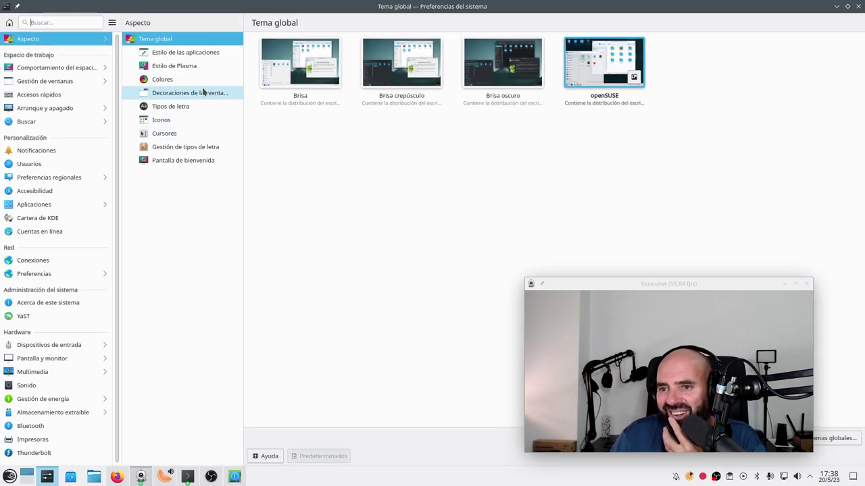
click(188, 125)
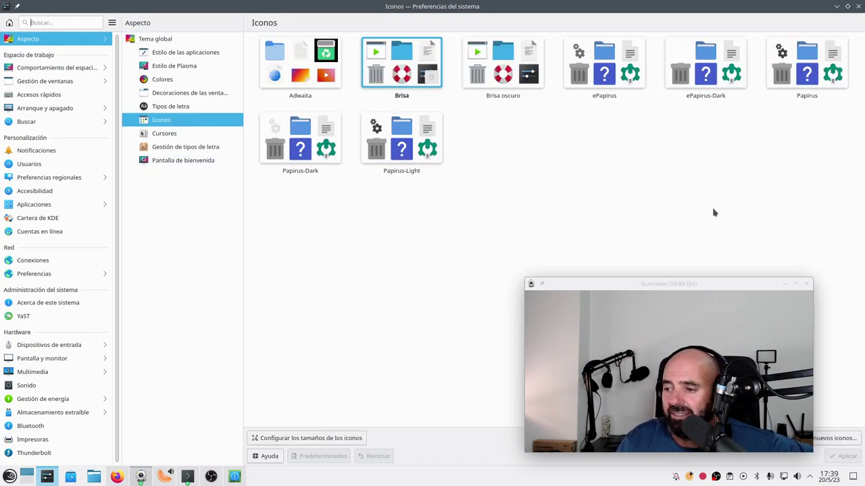
Step: Close the system preferences, move the webcam window back up and run neofetch in Konsole to review the system summary
click(858, 6)
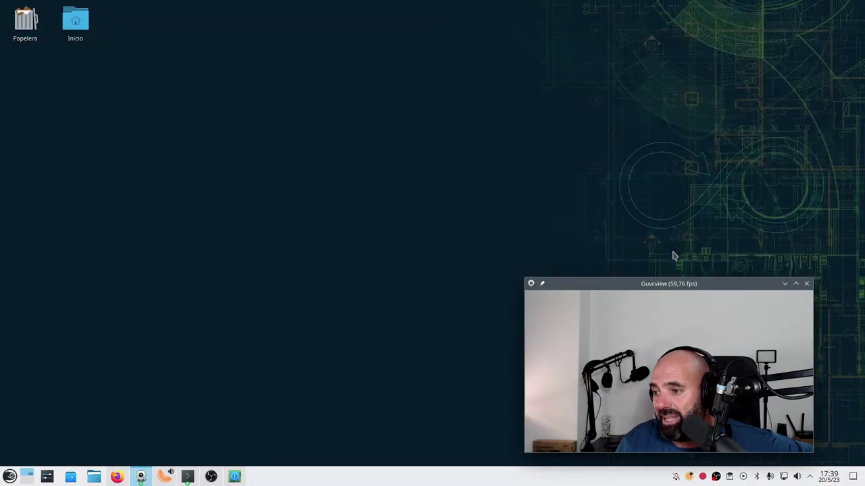
drag(672, 287, 692, 75)
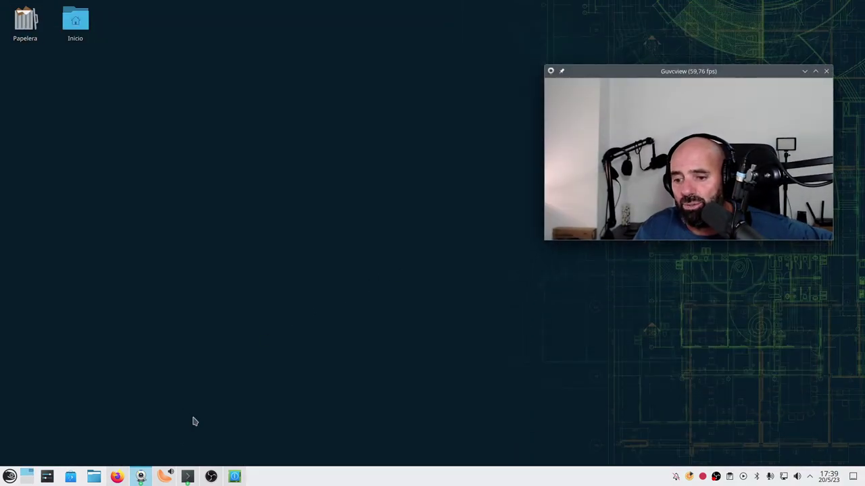
key(alt+Tab)
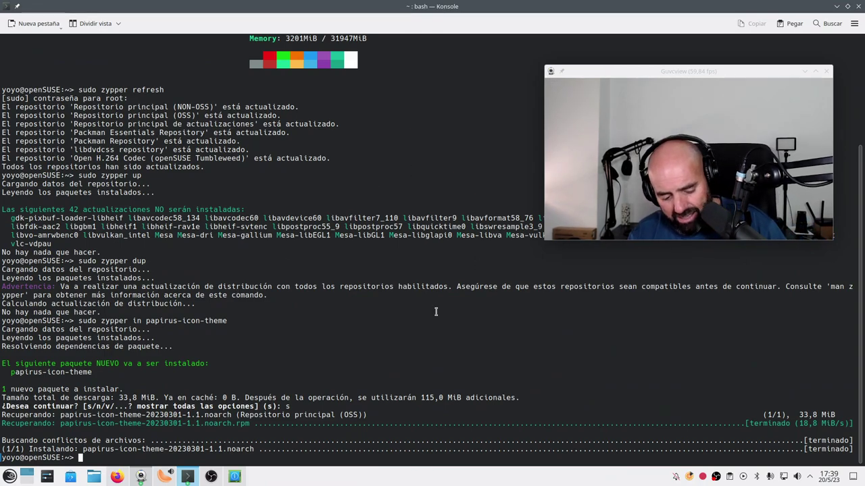
text(neofetch)
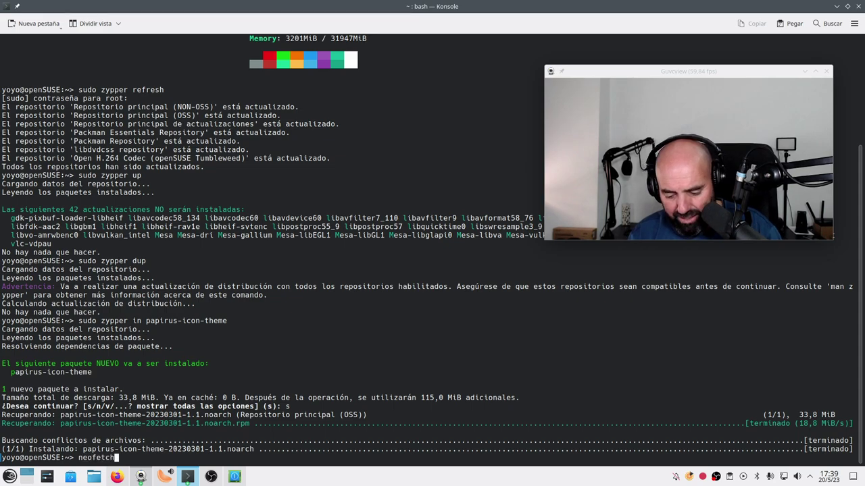
key(Return)
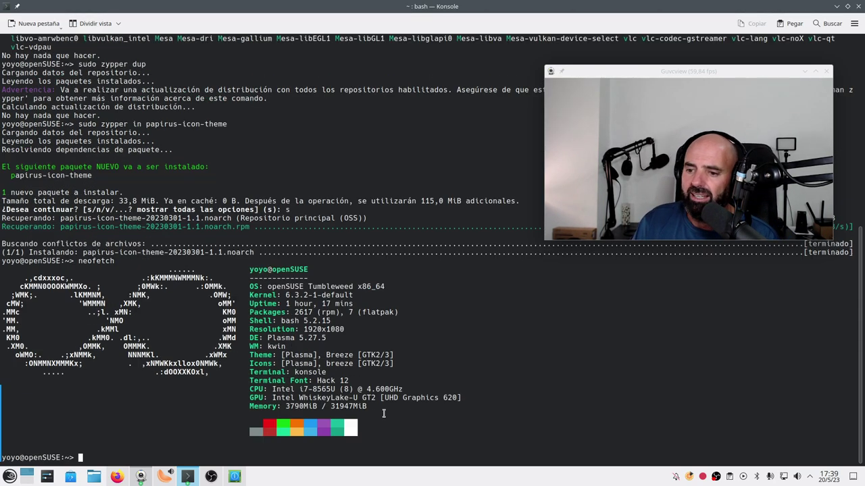